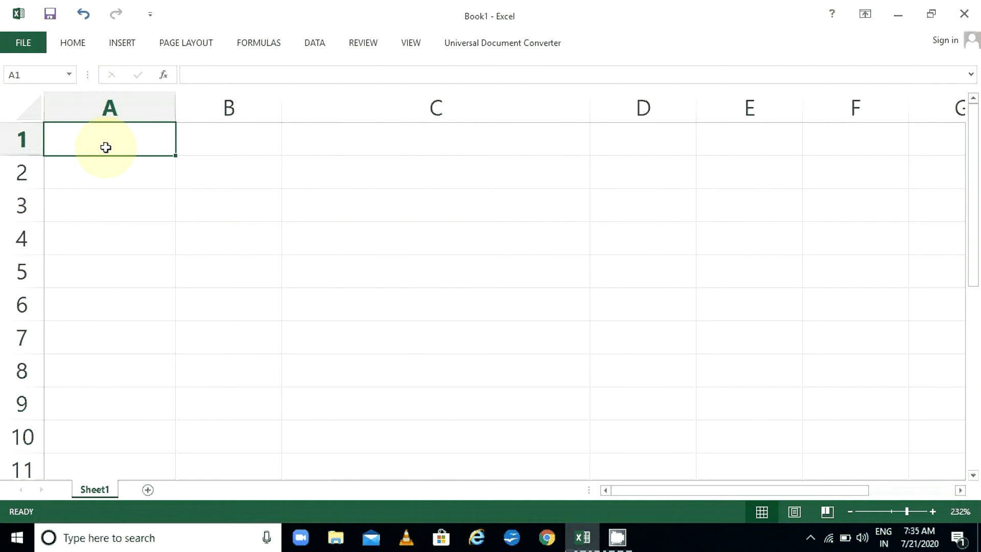
Enter 'Autofill' in A1, correcting the mistyped letters
{"action": "type", "text": "Aut"}
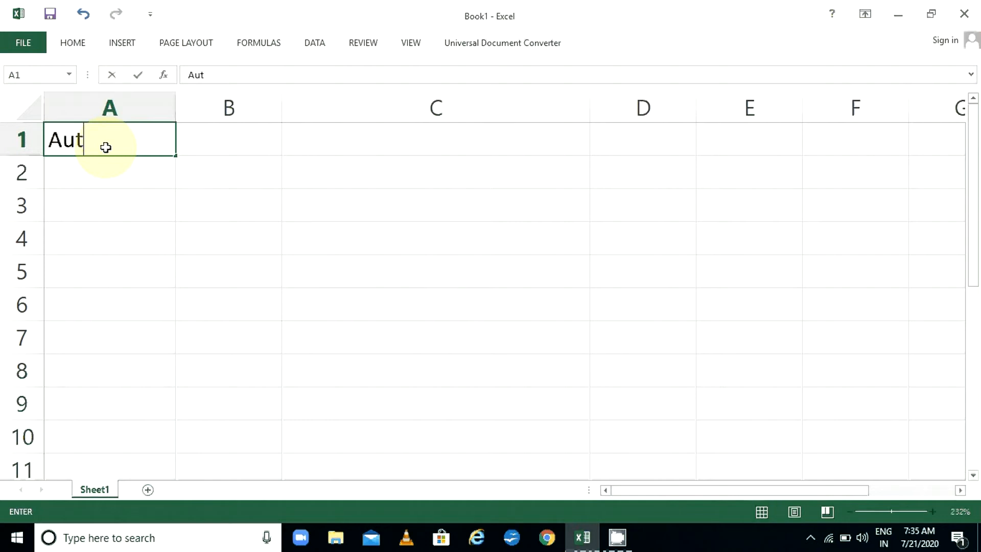
{"action": "type", "text": "ofiull"}
{"action": "key", "text": "BackSpace"}
{"action": "key", "text": "BackSpace"}
{"action": "key", "text": "BackSpace"}
{"action": "key", "text": "BackSpace"}
{"action": "type", "text": "ill"}
{"action": "key", "text": "Return"}
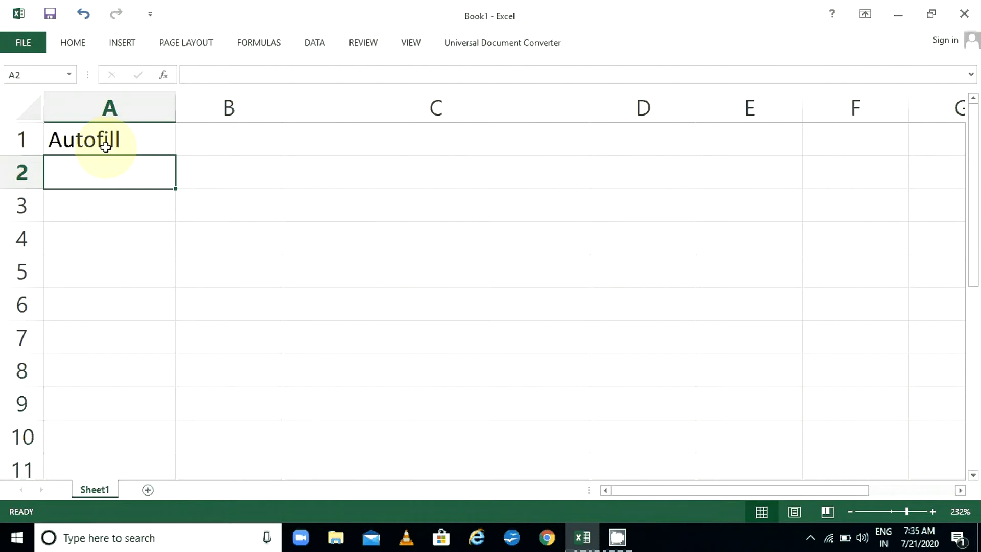
Enter 'Custom List' in A2 and briefly check the File > Info page
{"action": "left_click", "coordinate": [105, 146]}
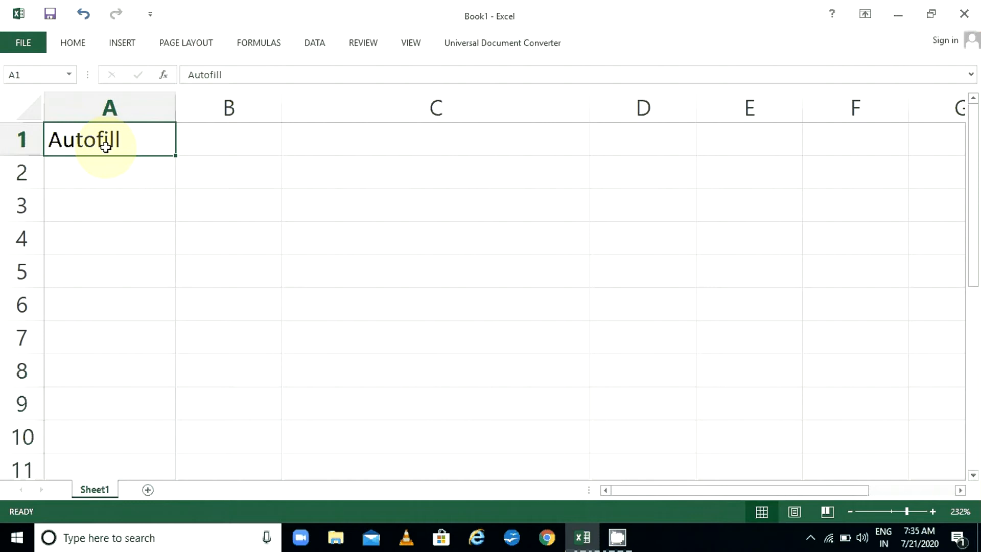
{"action": "key", "text": "Return"}
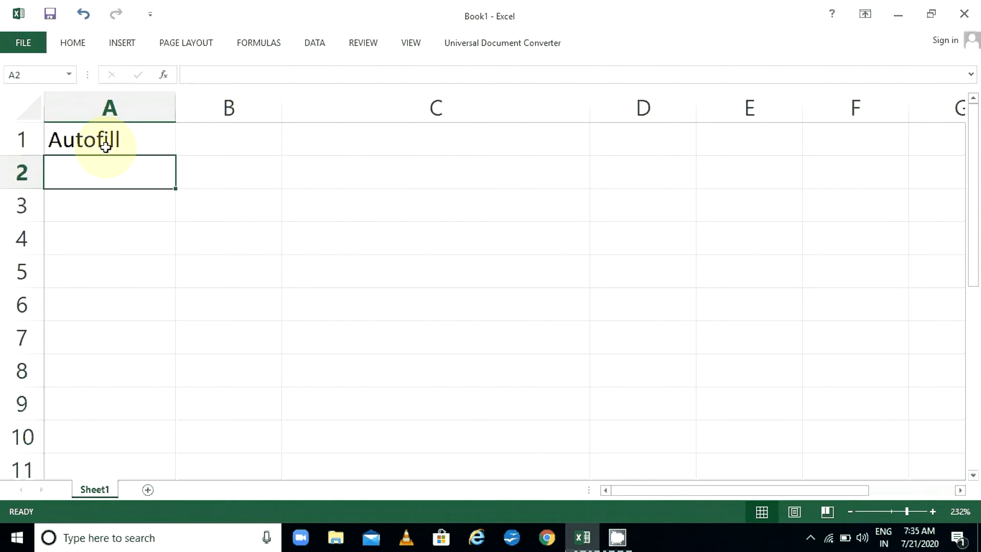
{"action": "type", "text": "Cu"}
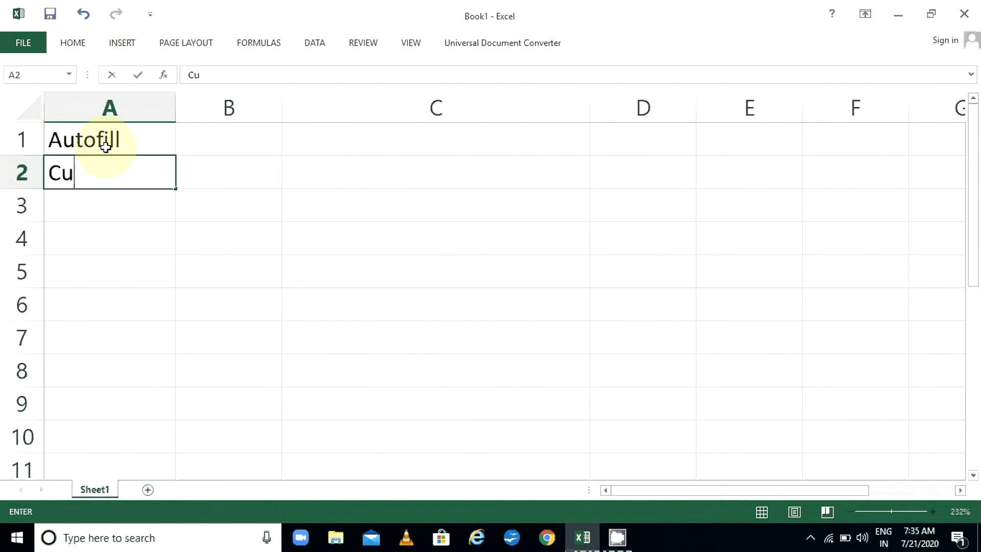
{"action": "type", "text": "stom "}
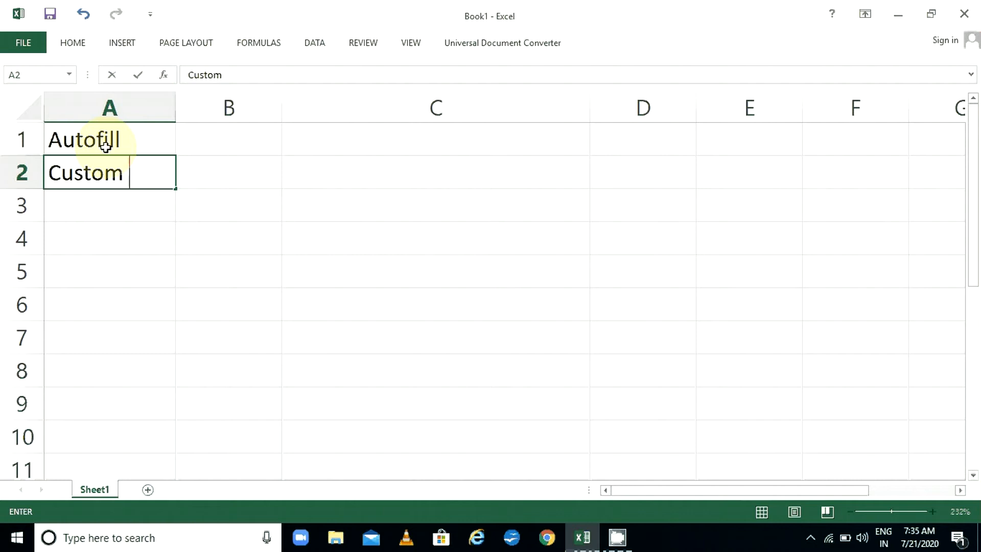
{"action": "type", "text": "List"}
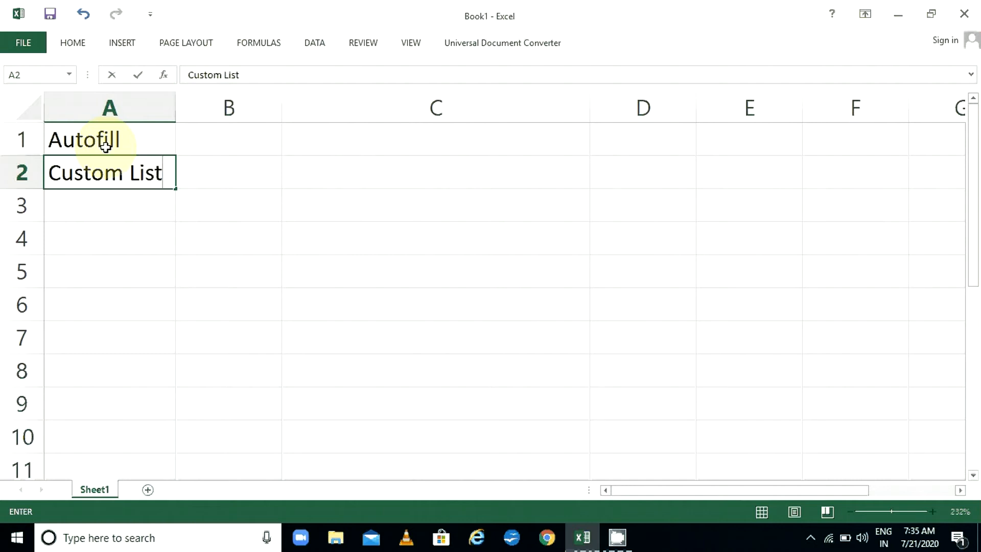
{"action": "key", "text": "Return"}
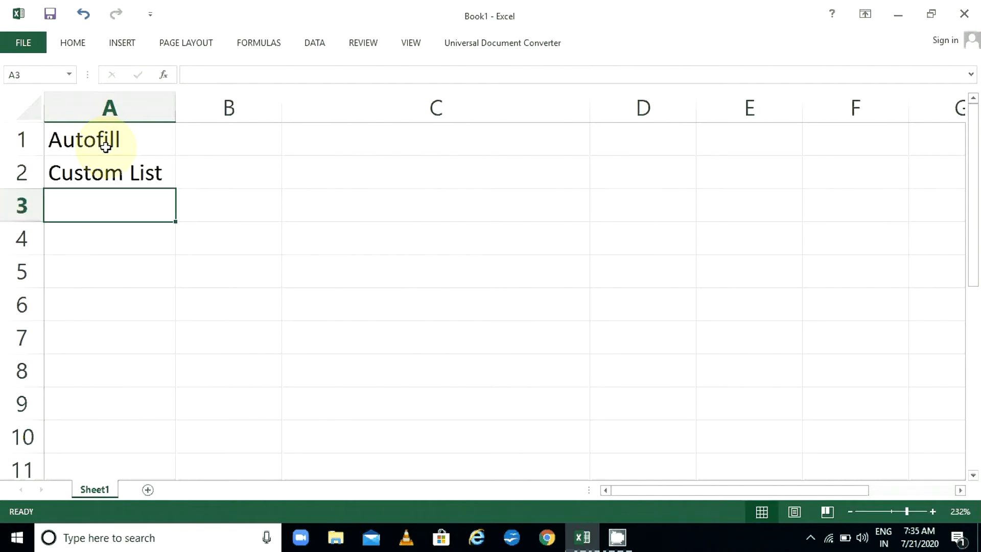
{"action": "left_click", "coordinate": [23, 44]}
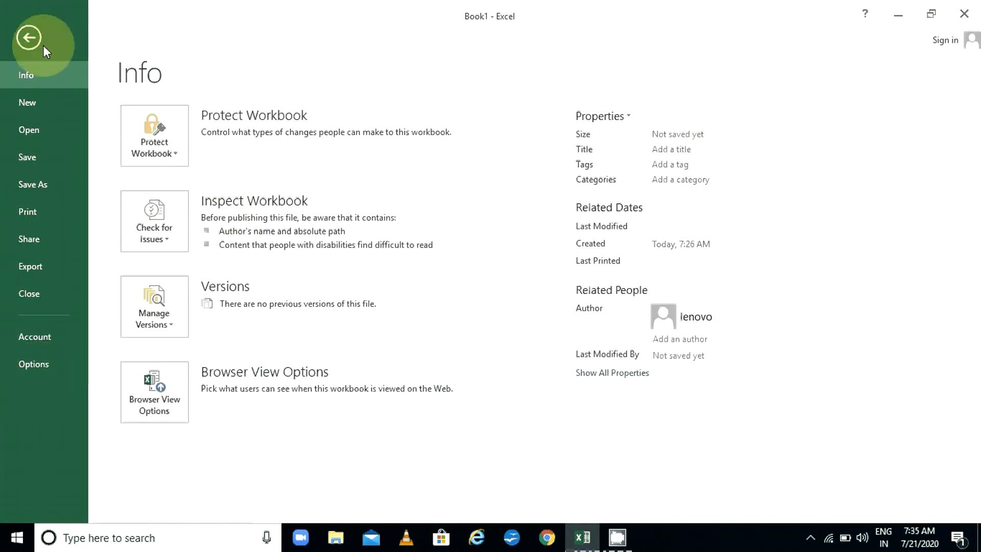
{"action": "left_click", "coordinate": [28, 38]}
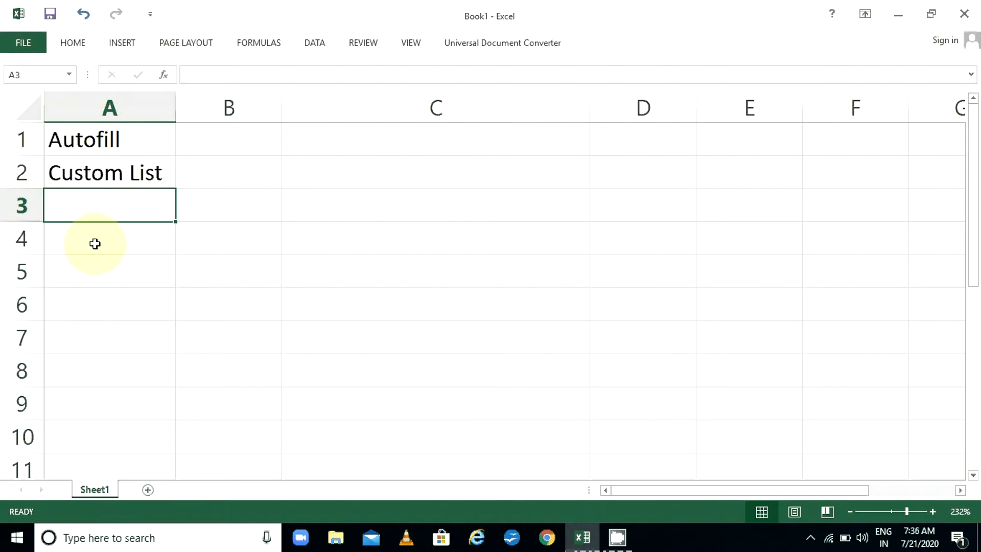
Enter 'Flash Fill' in A3, fixing the typo with F2, then select A1:A3
{"action": "type", "text": "Fl"}
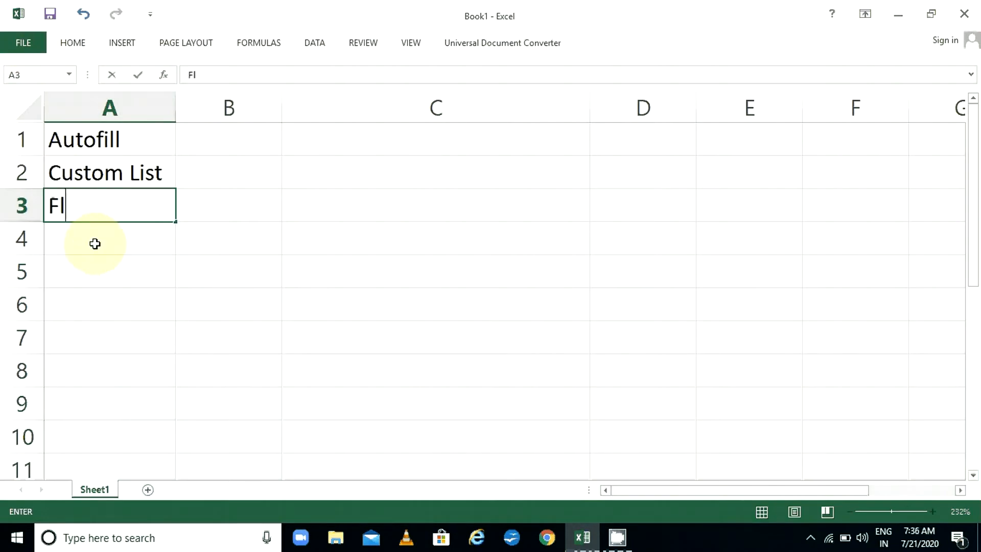
{"action": "type", "text": "ash Ffill"}
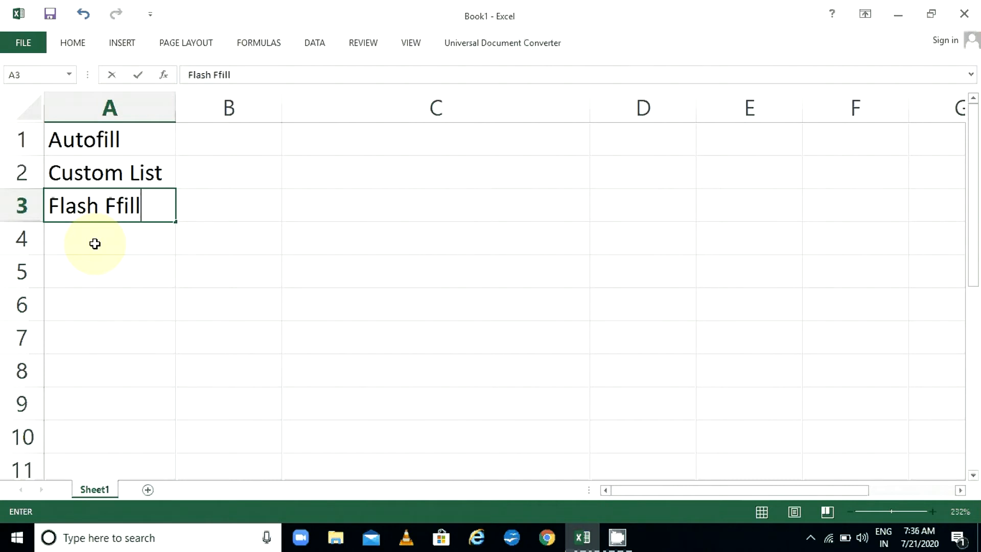
{"action": "key", "text": "Return"}
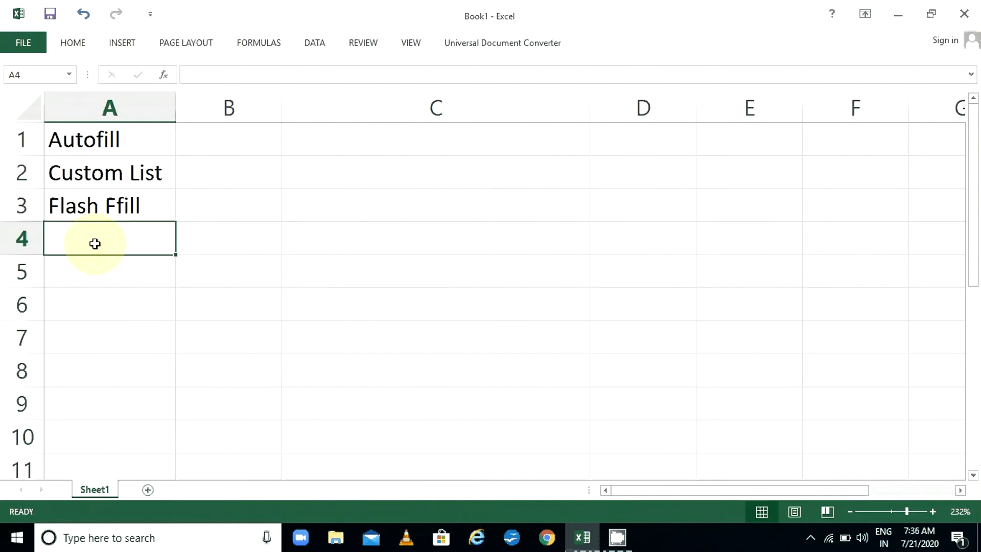
{"action": "key", "text": "Up"}
{"action": "key", "text": "F2"}
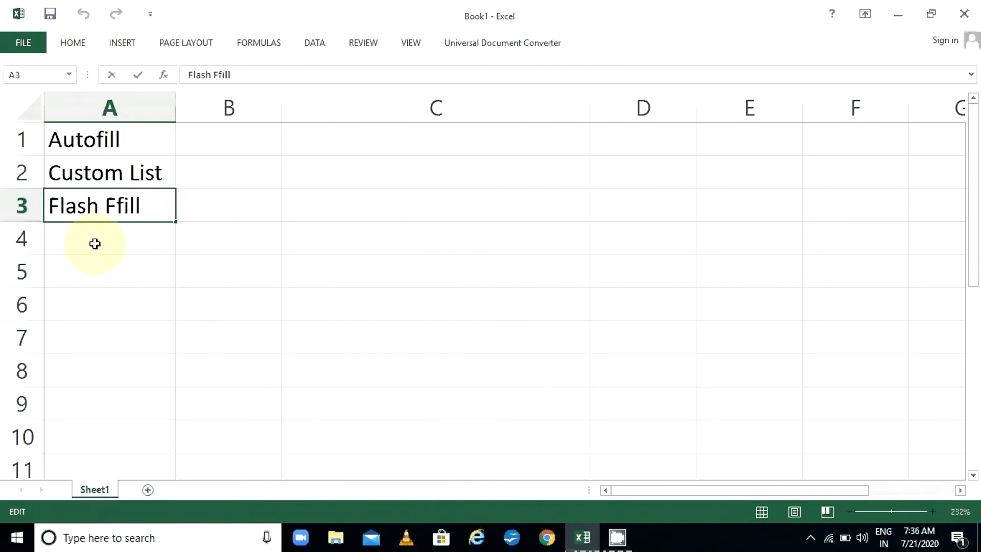
{"action": "key", "text": "BackSpace"}
{"action": "key", "text": "BackSpace"}
{"action": "key", "text": "BackSpace"}
{"action": "key", "text": "BackSpace"}
{"action": "type", "text": "ill"}
{"action": "key", "text": "Return"}
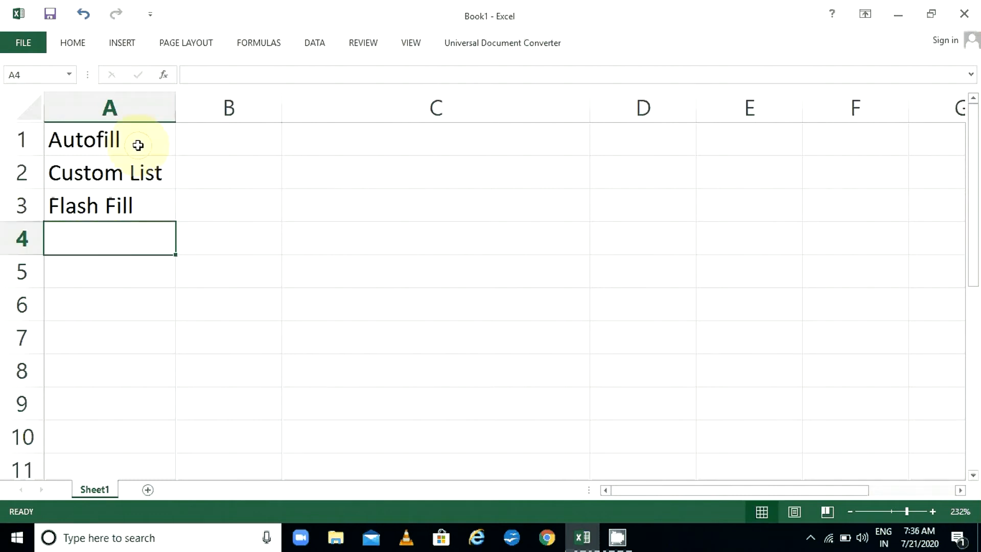
{"action": "left_click_drag", "start_coordinate": [138, 145], "coordinate": [143, 212]}
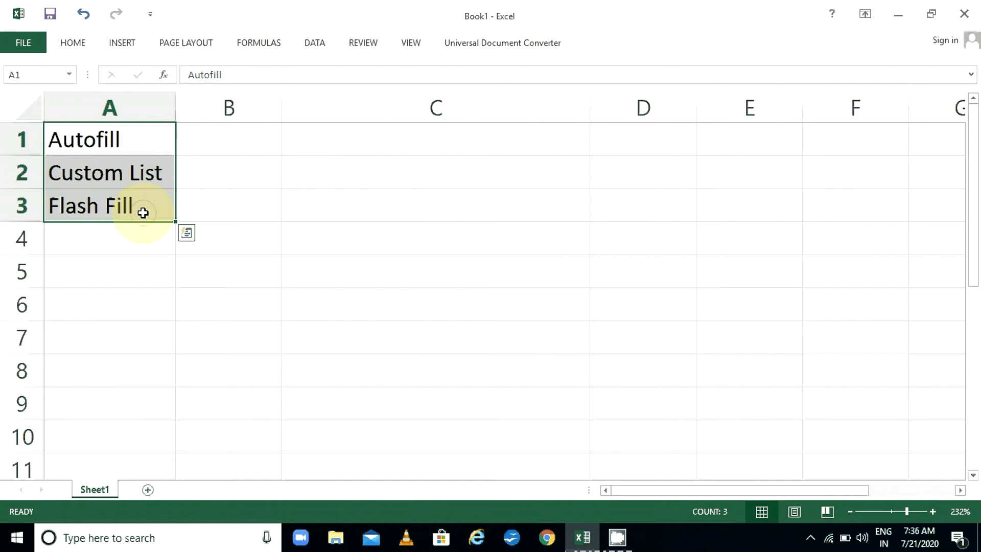
{"action": "key", "text": "Down"}
{"action": "key", "text": "Down"}
{"action": "key", "text": "Down"}
{"action": "key", "text": "Down"}
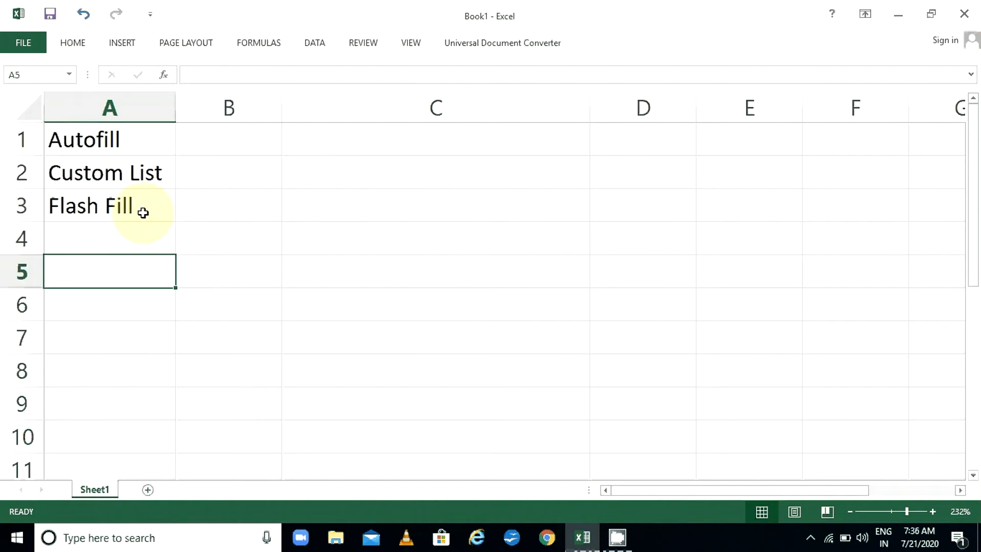
Type 1 in A5 and 2 in A6, then select both cells
{"action": "type", "text": "1"}
{"action": "key", "text": "Return"}
{"action": "type", "text": "2"}
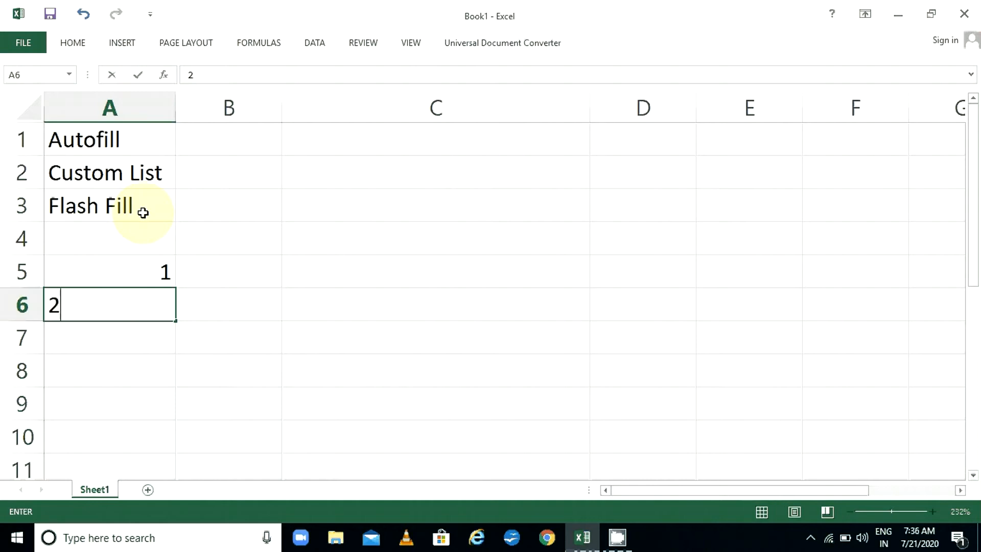
{"action": "key", "text": "Return"}
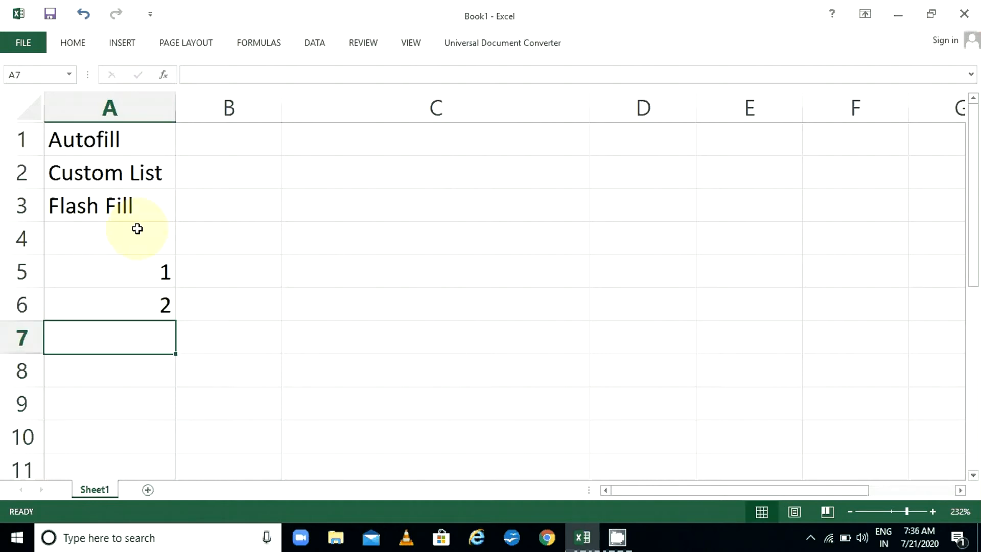
{"action": "left_click", "coordinate": [124, 271]}
{"action": "left_click_drag", "start_coordinate": [124, 273], "coordinate": [132, 307]}
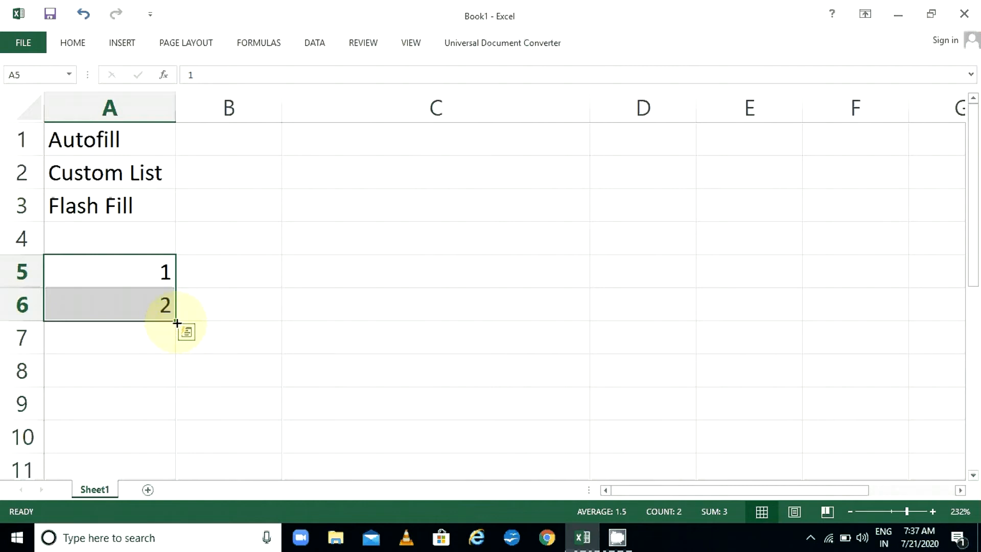
Autofill the series 1–40 down to A44, then select and delete those numbers
{"action": "left_click_drag", "start_coordinate": [177, 323], "coordinate": [162, 441]}
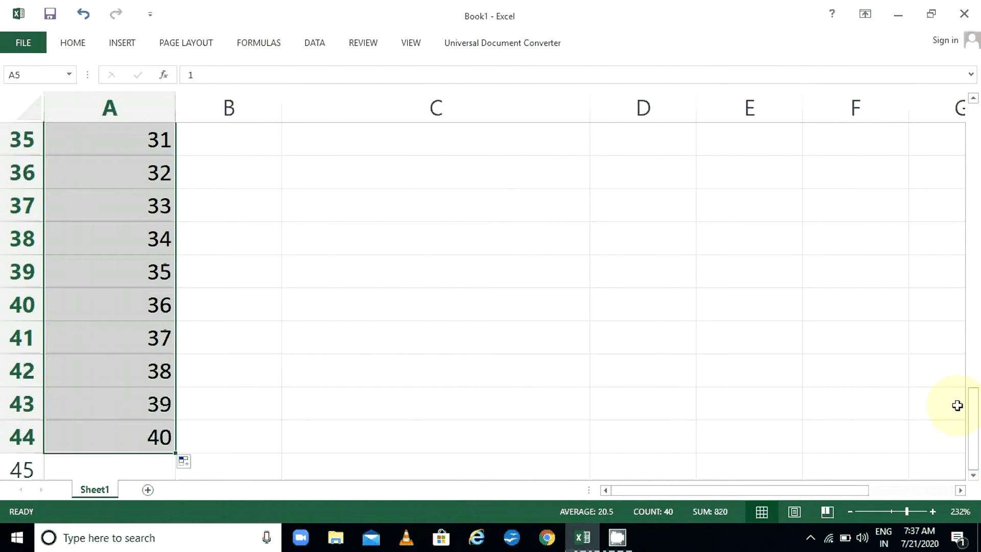
{"action": "left_click_drag", "start_coordinate": [974, 416], "coordinate": [904, 154]}
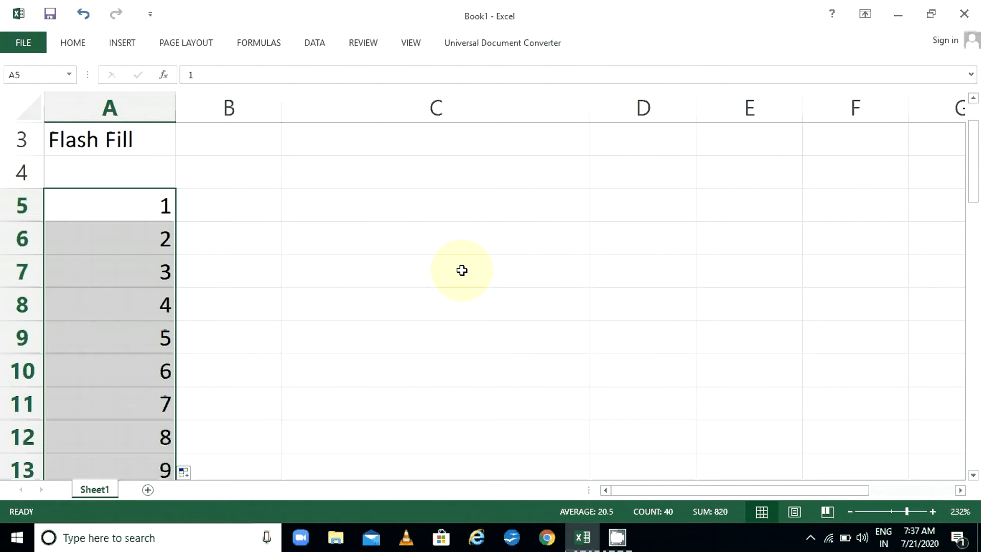
{"action": "left_click", "coordinate": [125, 202]}
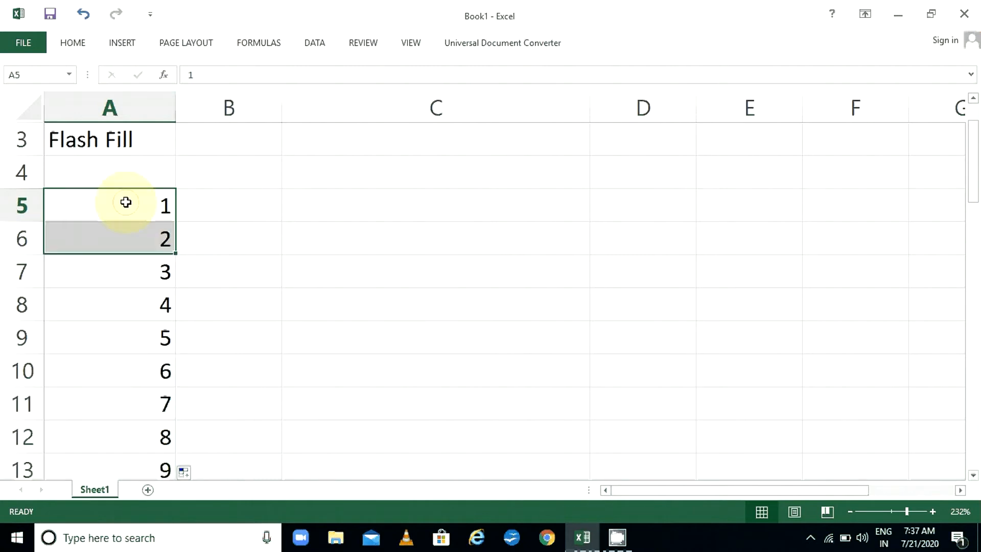
{"action": "left_click", "coordinate": [125, 247]}
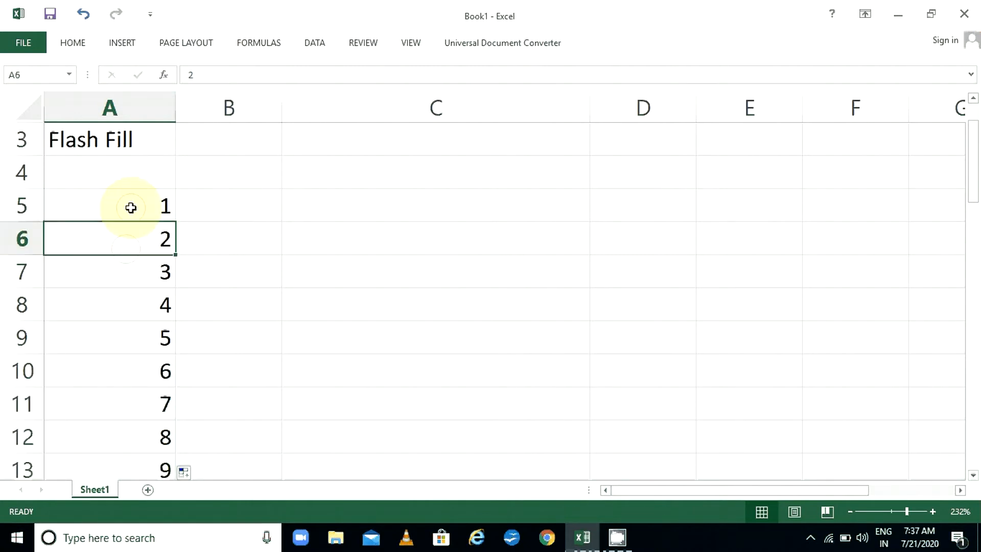
{"action": "left_click_drag", "start_coordinate": [131, 208], "coordinate": [140, 439]}
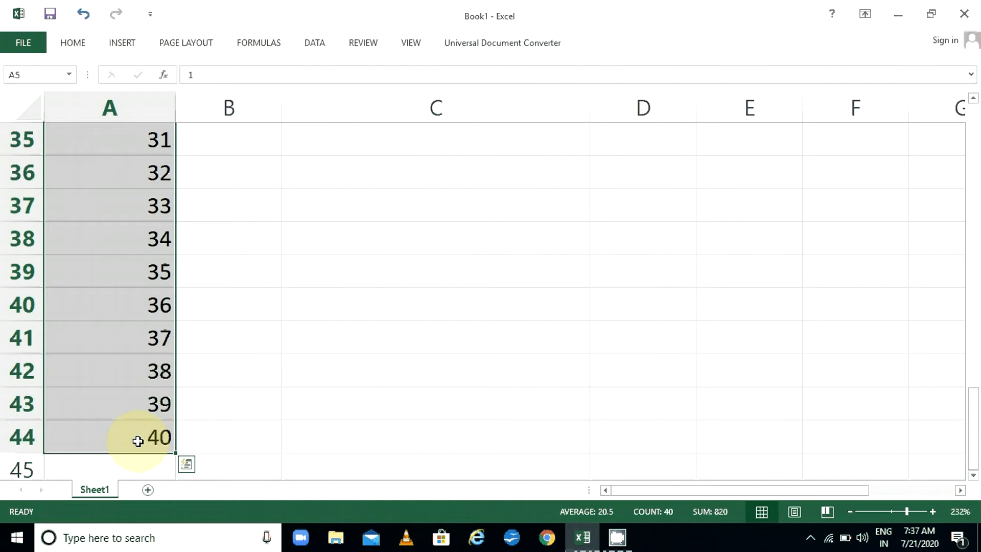
{"action": "key", "text": "Delete"}
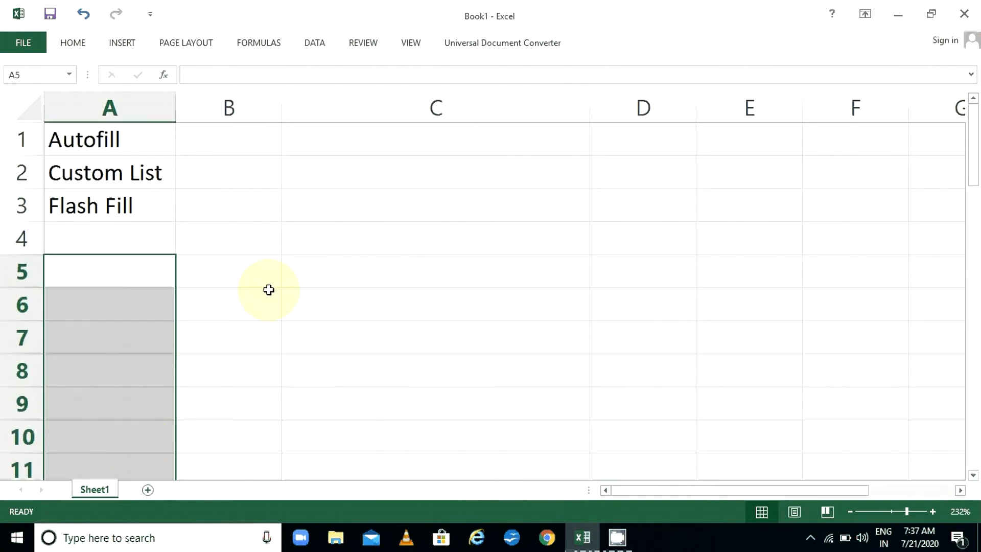
Enter 1 in B1 and 3 in B2 and select them to start an odd-number series
{"action": "left_click", "coordinate": [233, 144]}
{"action": "type", "text": "1"}
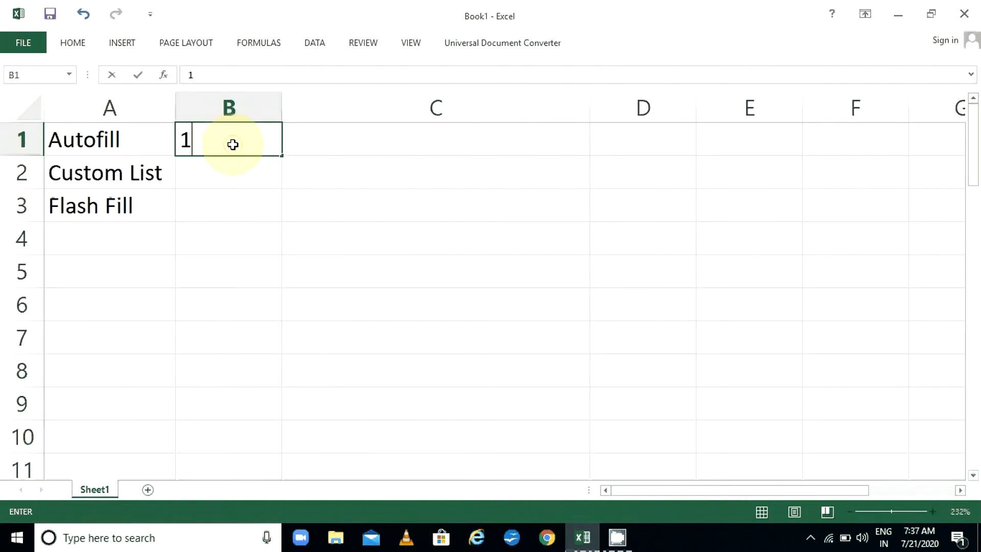
{"action": "key", "text": "Return"}
{"action": "type", "text": "3"}
{"action": "key", "text": "Return"}
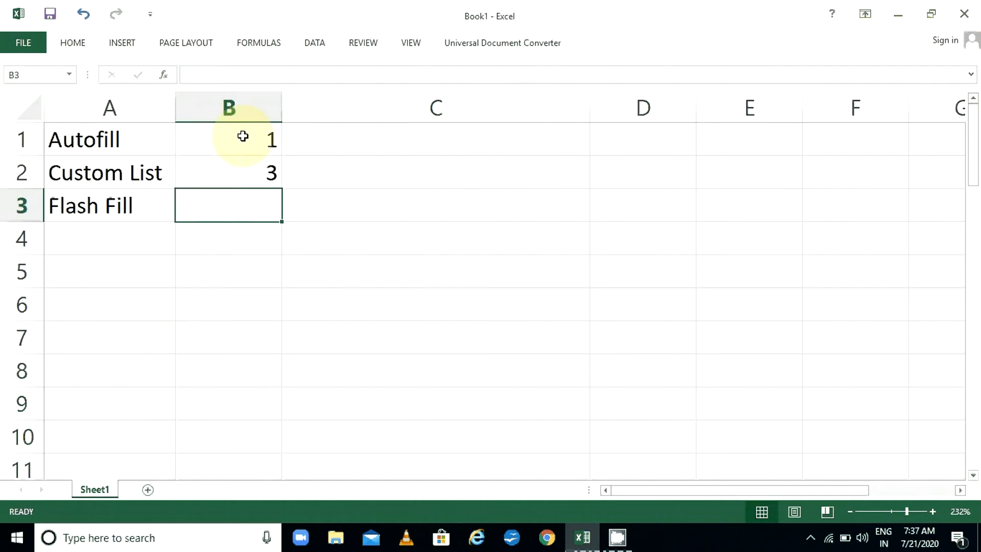
{"action": "left_click_drag", "start_coordinate": [241, 136], "coordinate": [274, 477]}
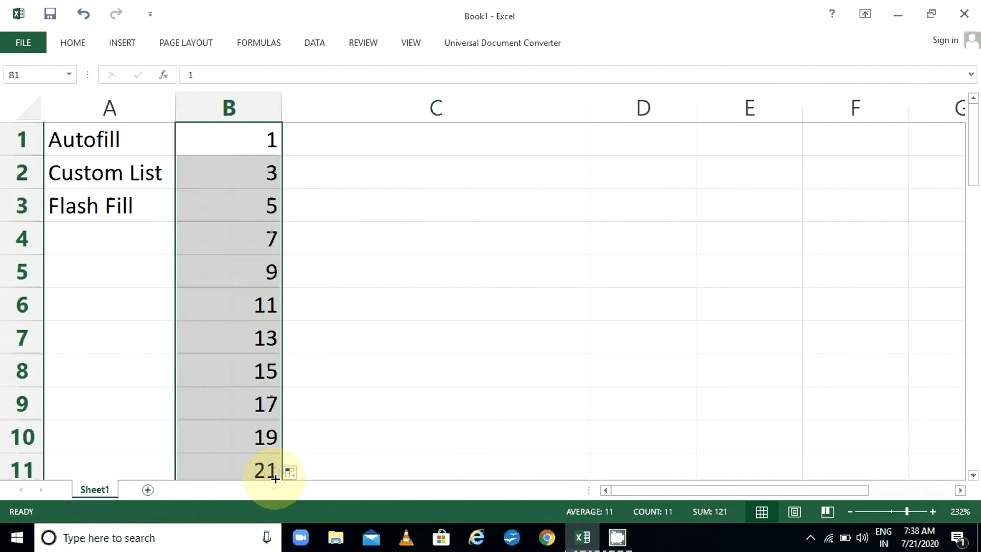
Move through the odd series with arrow and Ctrl+Up keys, then Shift-select B1:B11
{"action": "left_click", "coordinate": [245, 148]}
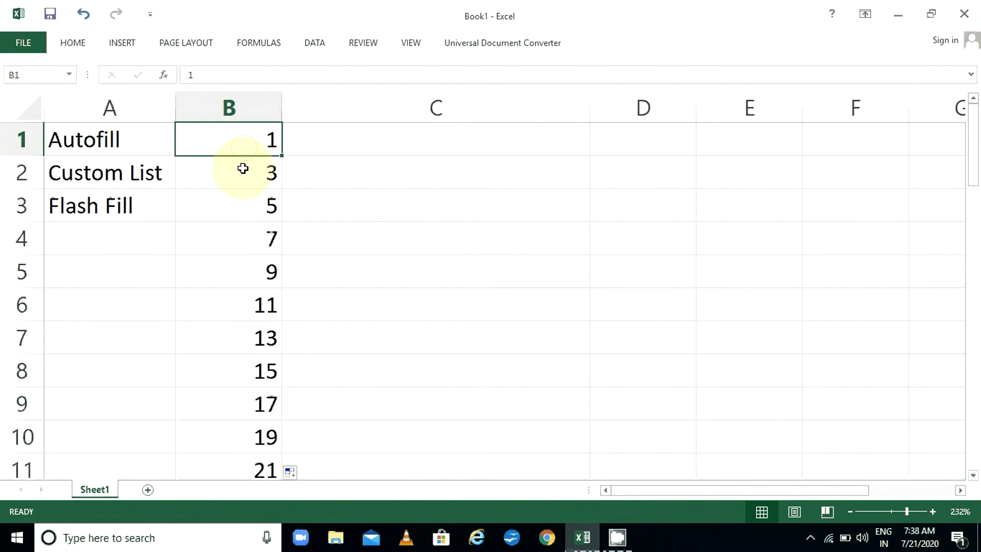
{"action": "key", "text": "Down"}
{"action": "key", "text": "Down"}
{"action": "key", "text": "Down"}
{"action": "key", "text": "Down"}
{"action": "key", "text": "Down"}
{"action": "key", "text": "Down"}
{"action": "key", "text": "Down"}
{"action": "key", "text": "Down"}
{"action": "key", "text": "Down"}
{"action": "key", "text": "Down"}
{"action": "key", "text": "Down"}
{"action": "key", "text": "Down"}
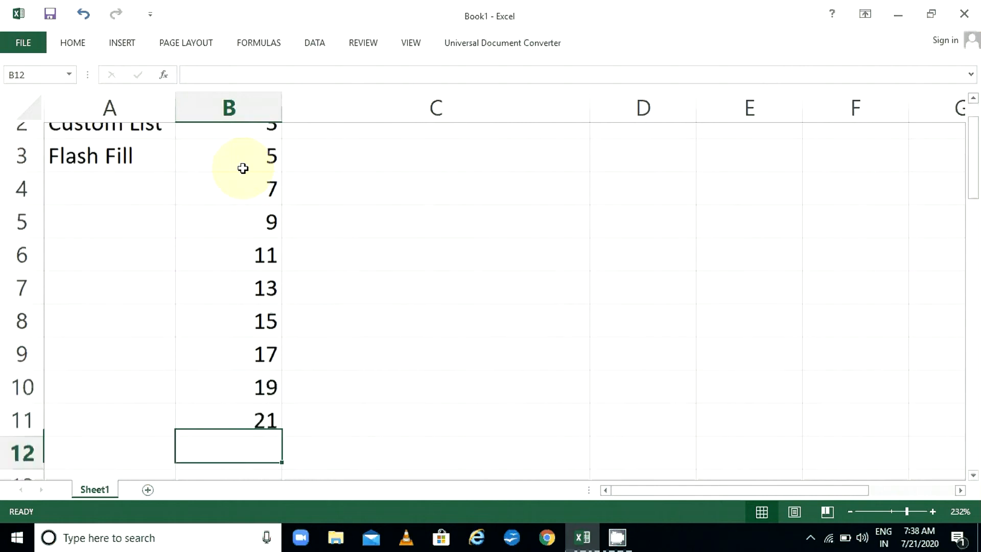
{"action": "key", "text": "Up"}
{"action": "key", "text": "Up"}
{"action": "key", "text": "Up"}
{"action": "key", "text": "Up"}
{"action": "key", "text": "ctrl+Up"}
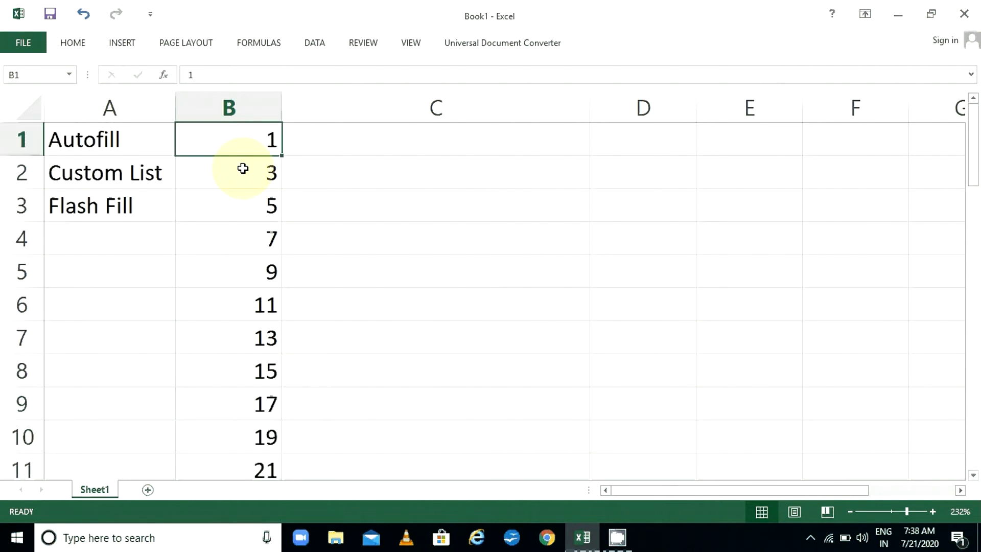
{"action": "key", "text": "Down"}
{"action": "key", "text": "Down"}
{"action": "key", "text": "Up"}
{"action": "key", "text": "Up"}
{"action": "key", "text": "shift+Down"}
{"action": "key", "text": "shift+Down"}
{"action": "key", "text": "shift+Down"}
{"action": "key", "text": "shift+Down"}
{"action": "key", "text": "shift+Down"}
{"action": "key", "text": "shift+Down"}
{"action": "key", "text": "shift+Down"}
{"action": "key", "text": "shift+Down"}
{"action": "key", "text": "shift+Down"}
{"action": "key", "text": "shift+Down"}
{"action": "key", "text": "shift+Down"}
{"action": "key", "text": "shift+Down"}
{"action": "key", "text": "shift+Down"}
{"action": "key", "text": "shift+Down"}
{"action": "key", "text": "shift+Down"}
{"action": "key", "text": "shift+Down"}
{"action": "key", "text": "shift+Down"}
{"action": "key", "text": "shift+Down"}
{"action": "key", "text": "shift+Down"}
{"action": "key", "text": "shift+Down"}
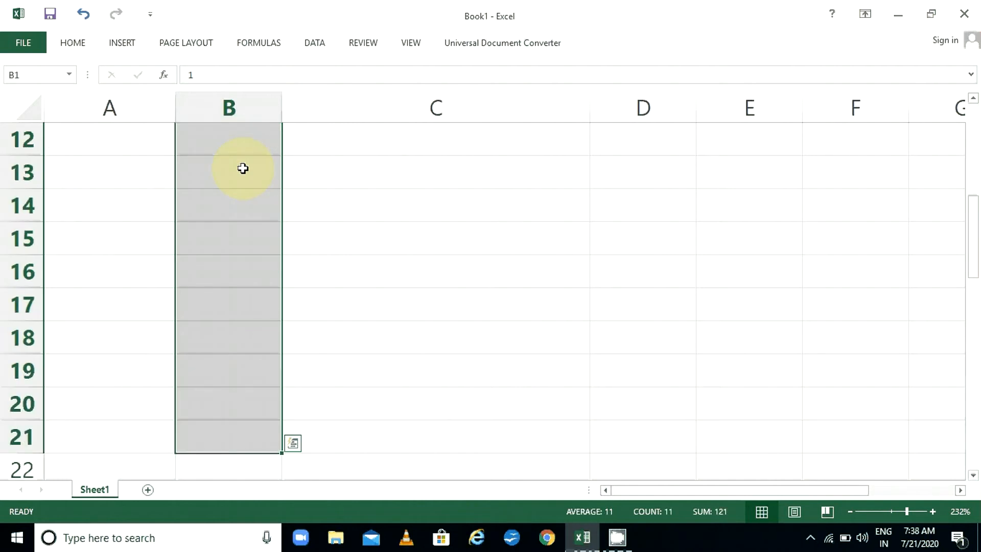
{"action": "key", "text": "shift+Up"}
{"action": "key", "text": "shift+Up"}
{"action": "key", "text": "shift+Up"}
{"action": "key", "text": "shift+Up"}
{"action": "key", "text": "shift+Up"}
{"action": "key", "text": "shift+Up"}
{"action": "key", "text": "shift+Up"}
{"action": "key", "text": "shift+Up"}
{"action": "key", "text": "shift+Up"}
{"action": "key", "text": "shift+Up"}
{"action": "key", "text": "shift+Up"}
{"action": "key", "text": "shift+Up"}
{"action": "key", "text": "shift+Up"}
{"action": "key", "text": "shift+Up"}
{"action": "key", "text": "shift+Up"}
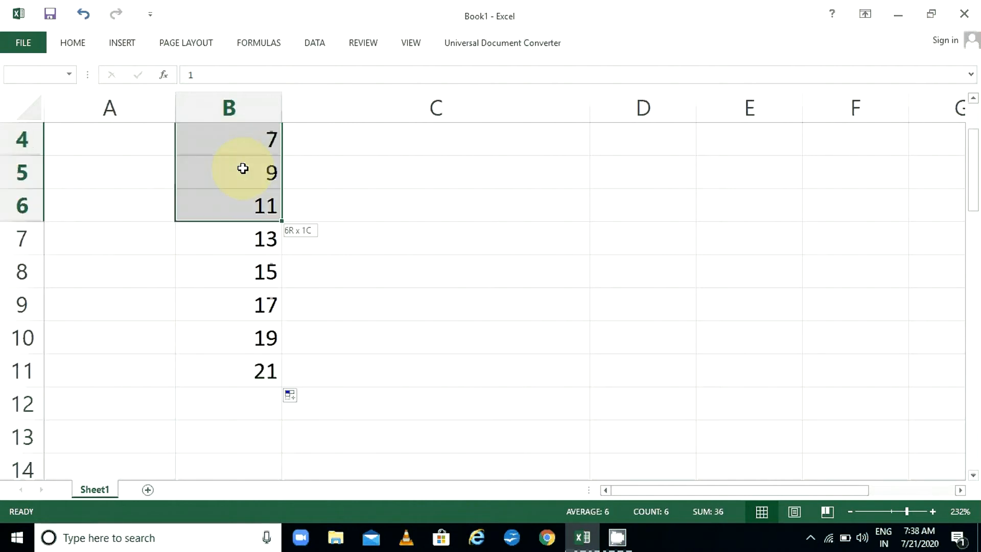
{"action": "key", "text": "shift+Down"}
{"action": "key", "text": "shift+Down"}
{"action": "key", "text": "shift+Down"}
{"action": "key", "text": "shift+Down"}
{"action": "key", "text": "shift+Down"}
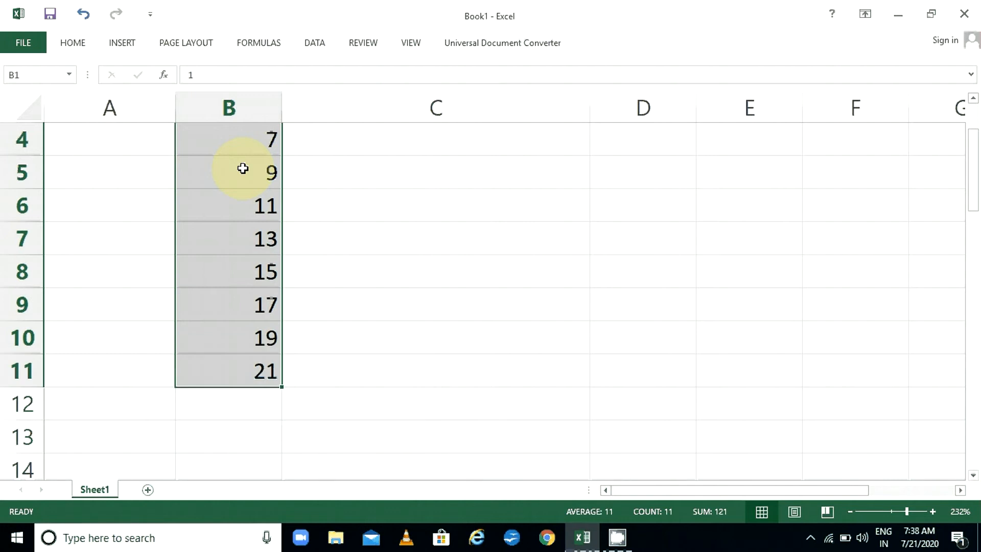
Select all of column B with Ctrl+Space and delete its contents
{"action": "key", "text": "ctrl+space"}
{"action": "key", "text": "Delete"}
{"action": "key", "text": "Down"}
{"action": "key", "text": "Down"}
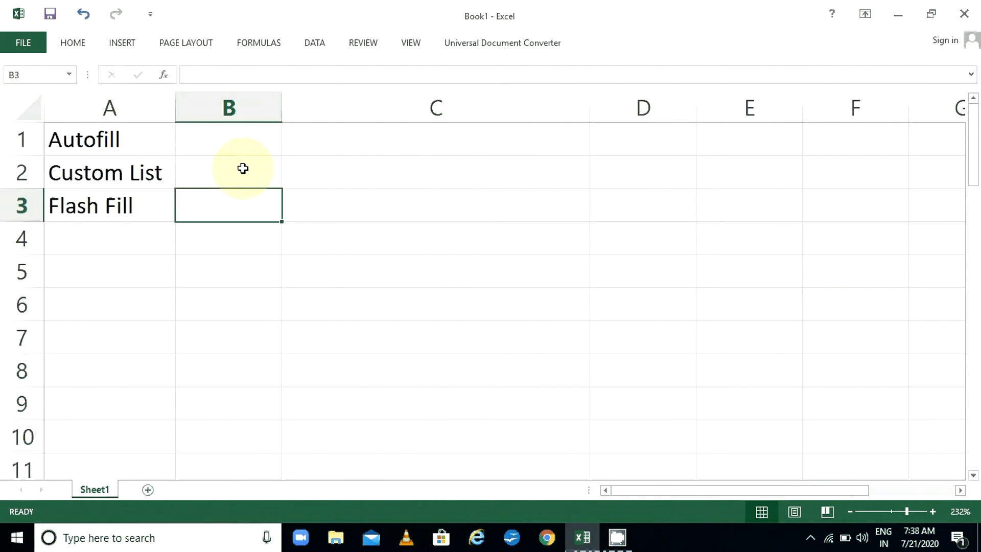
{"action": "key", "text": "Up"}
{"action": "key", "text": "Up"}
{"action": "type", "text": "1"}
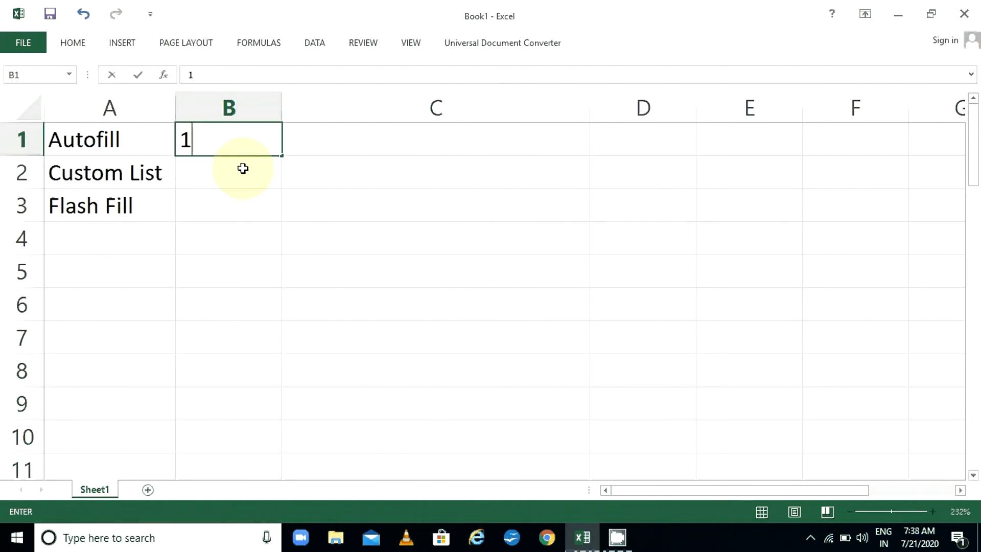
{"action": "key", "text": "Return"}
{"action": "type", "text": "2"}
{"action": "key", "text": "Return"}
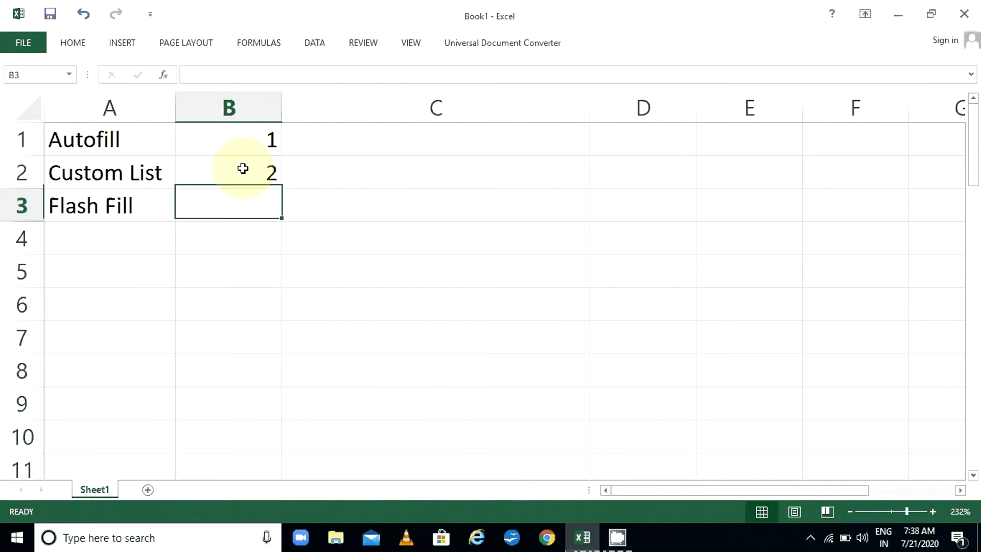
{"action": "key", "text": "Up"}
{"action": "key", "text": "Up"}
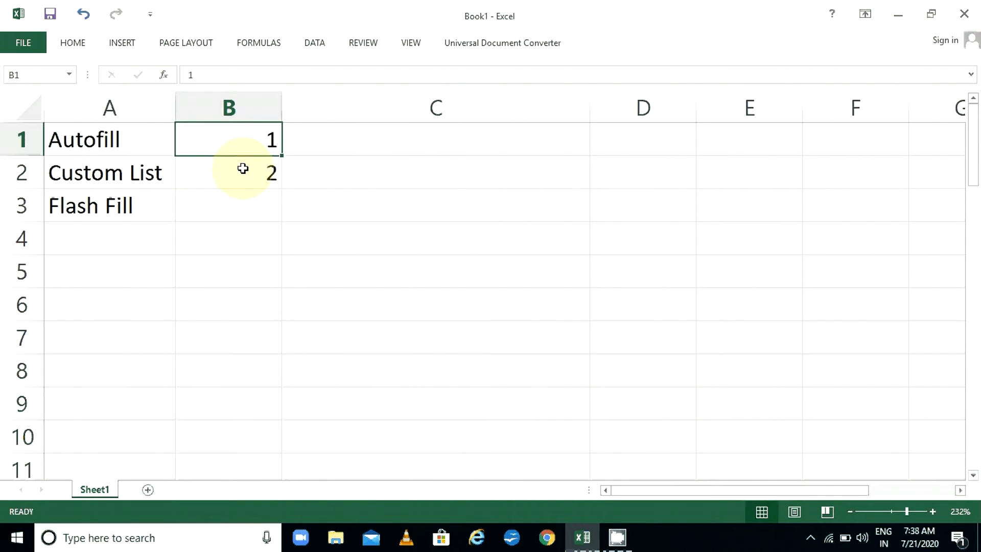
{"action": "left_click_drag", "start_coordinate": [243, 168], "coordinate": [243, 169]}
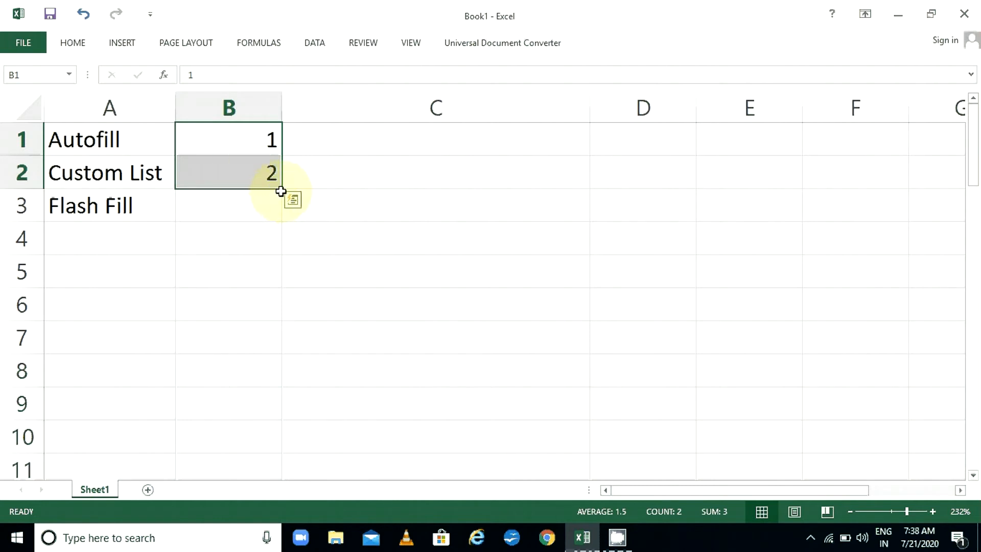
{"action": "left_click_drag", "start_coordinate": [281, 191], "coordinate": [288, 314]}
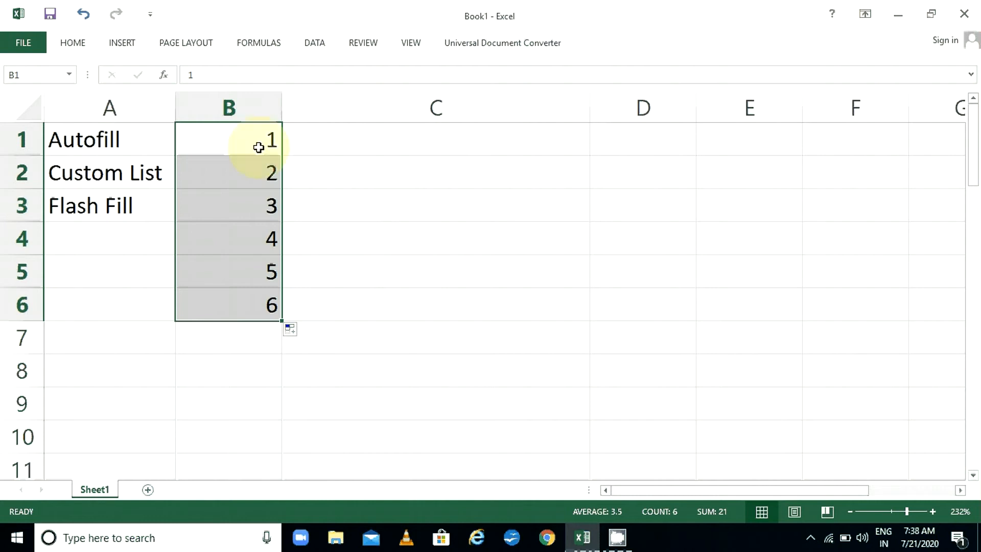
{"action": "left_click_drag", "start_coordinate": [255, 142], "coordinate": [263, 302]}
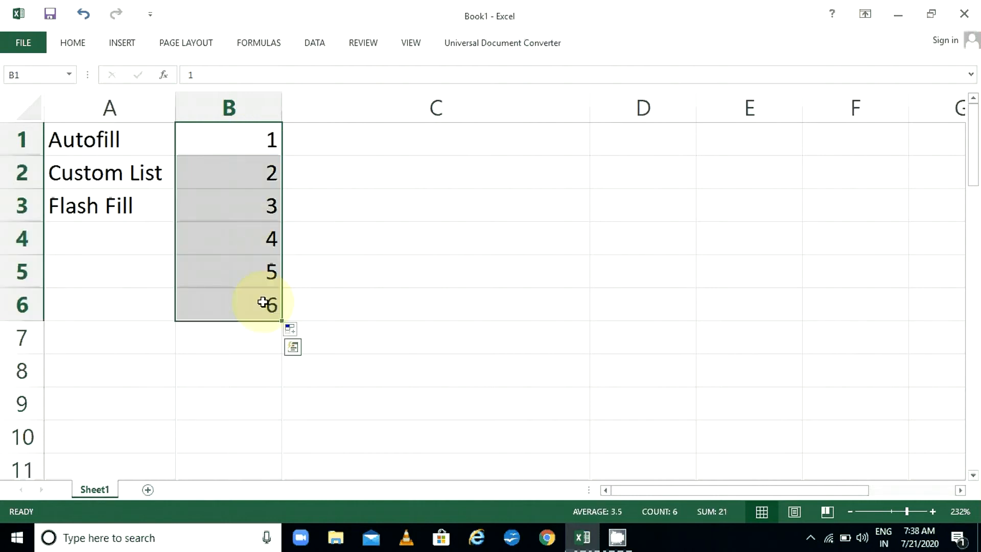
{"action": "key", "text": "Delete"}
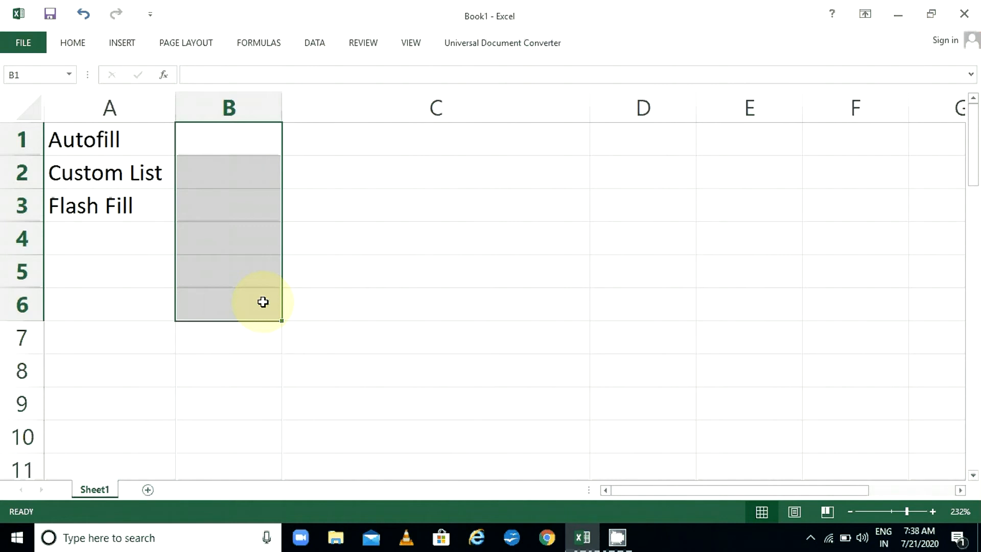
{"action": "key", "text": "shift+Up"}
{"action": "key", "text": "shift+Up"}
{"action": "key", "text": "shift+Up"}
{"action": "key", "text": "shift+Up"}
{"action": "key", "text": "Down"}
{"action": "key", "text": "Up"}
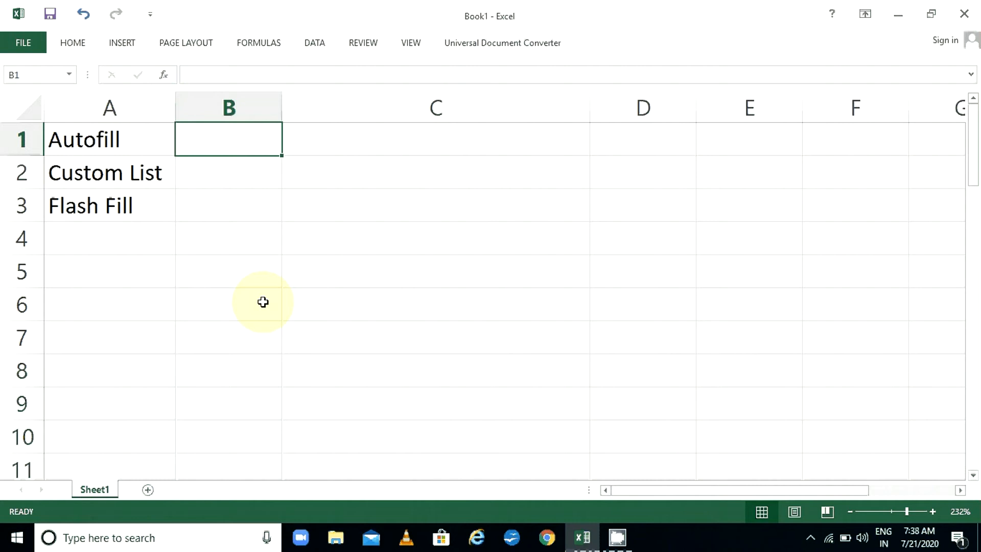
Enter Monday and Tuesday in B1:B2 and autofill the weekdays down to B21
{"action": "type", "text": "Monday"}
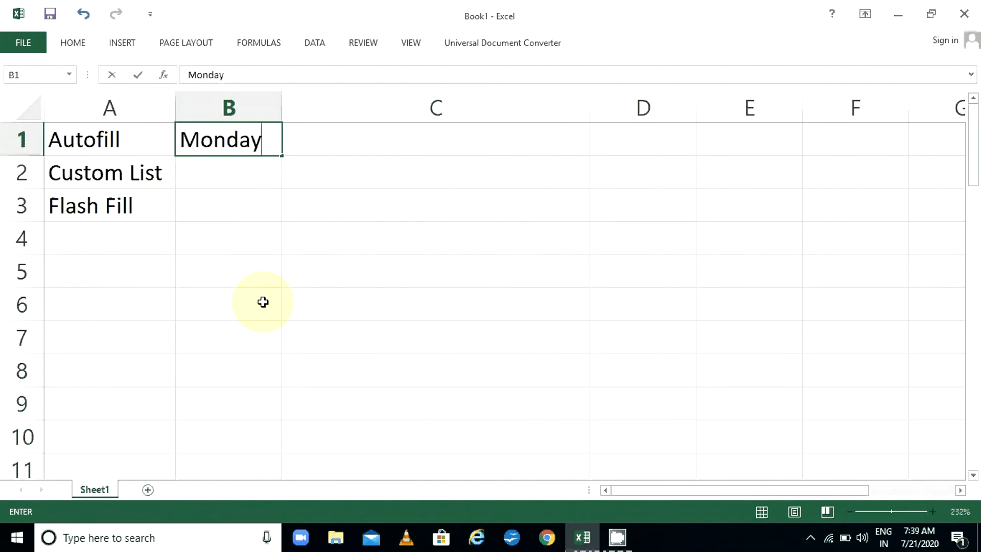
{"action": "key", "text": "Return"}
{"action": "type", "text": "T"}
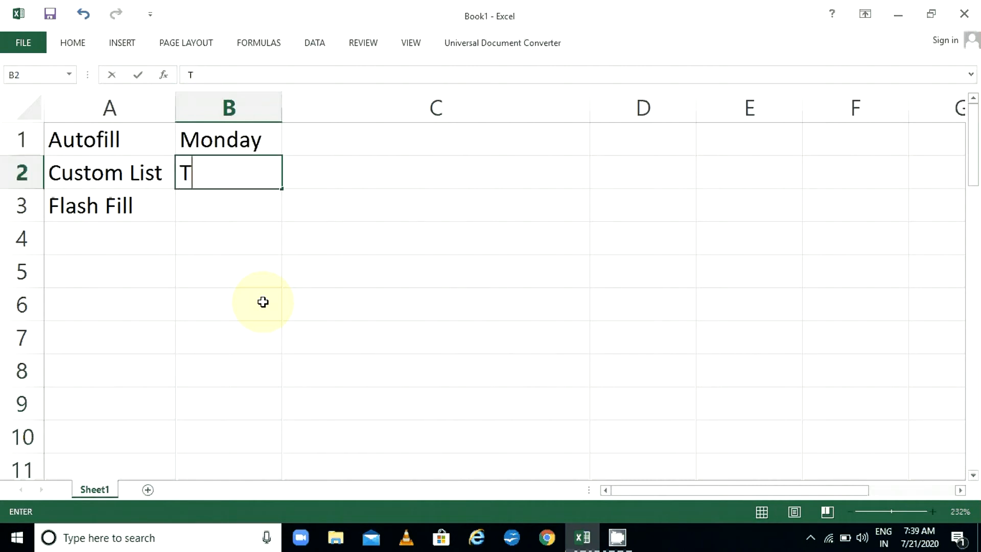
{"action": "type", "text": "uesday"}
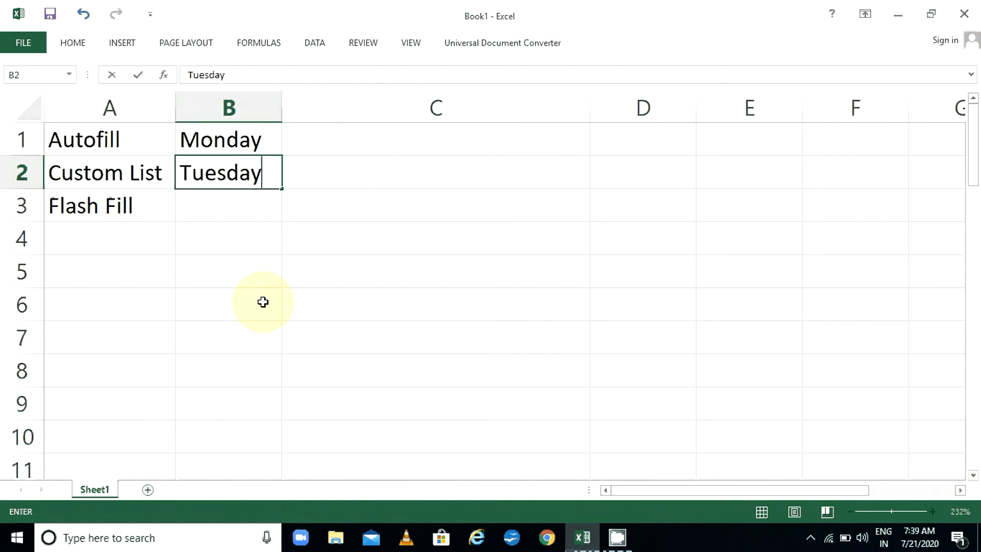
{"action": "key", "text": "Return"}
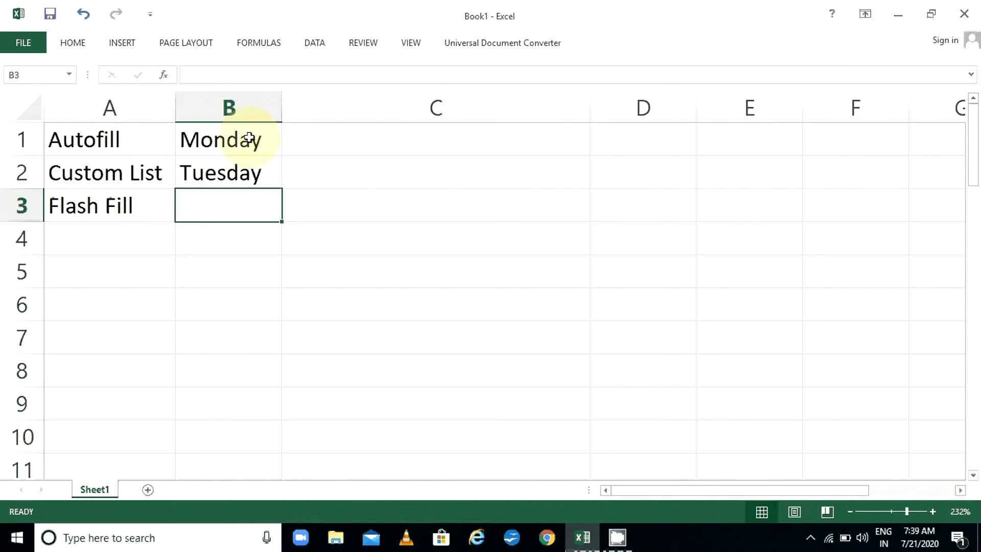
{"action": "left_click_drag", "start_coordinate": [256, 138], "coordinate": [252, 176]}
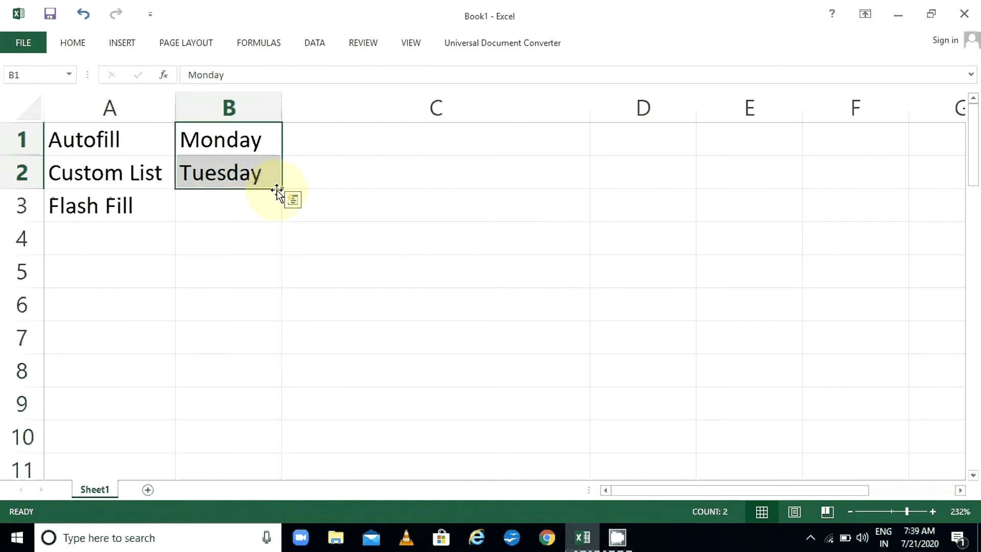
{"action": "left_click_drag", "start_coordinate": [282, 191], "coordinate": [284, 344]}
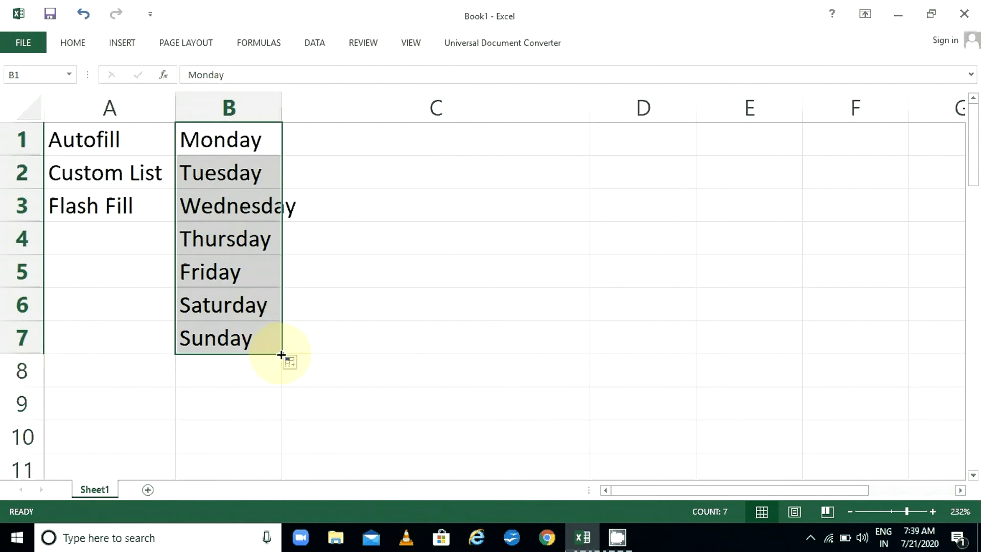
{"action": "left_click_drag", "start_coordinate": [281, 354], "coordinate": [280, 457]}
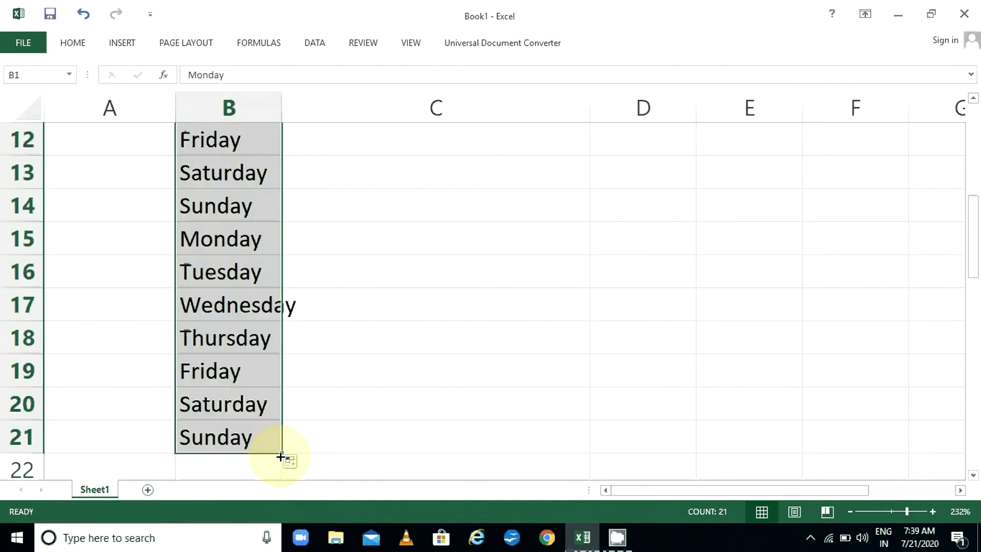
Auto-fit column B's width so Wednesday displays fully
{"action": "left_click_drag", "start_coordinate": [974, 261], "coordinate": [953, 148]}
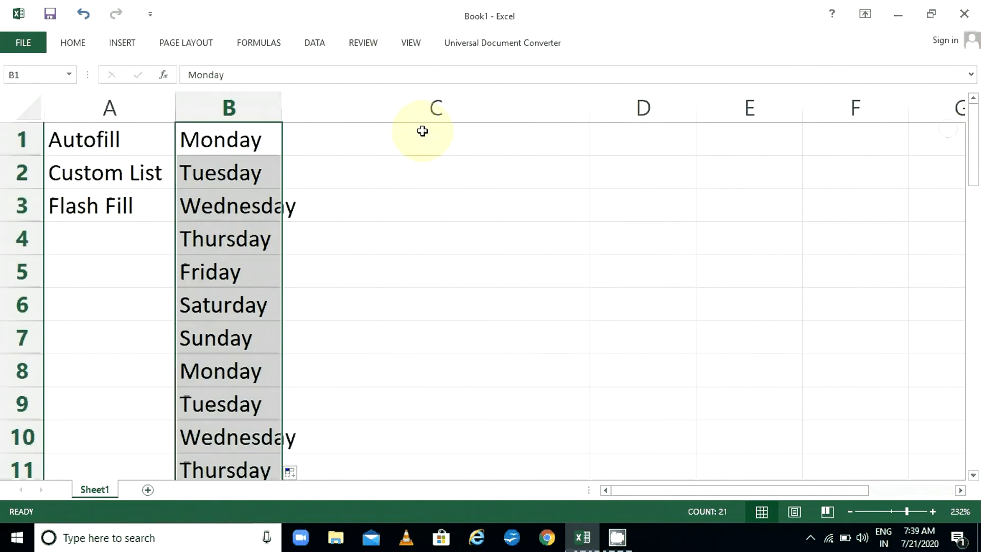
{"action": "double_click", "coordinate": [281, 106]}
{"action": "left_click", "coordinate": [354, 142]}
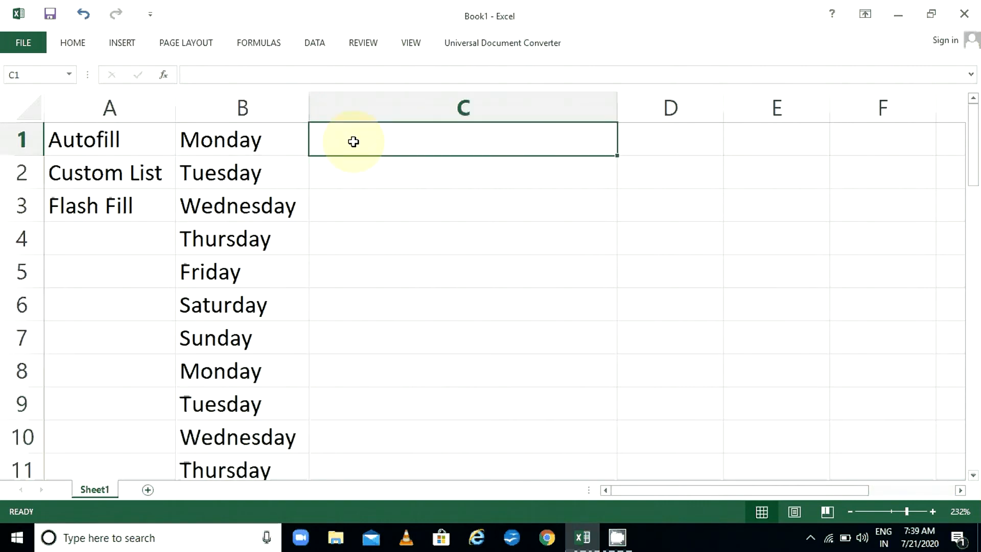
Type April in C1 and May in C2
{"action": "type", "text": "Apr"}
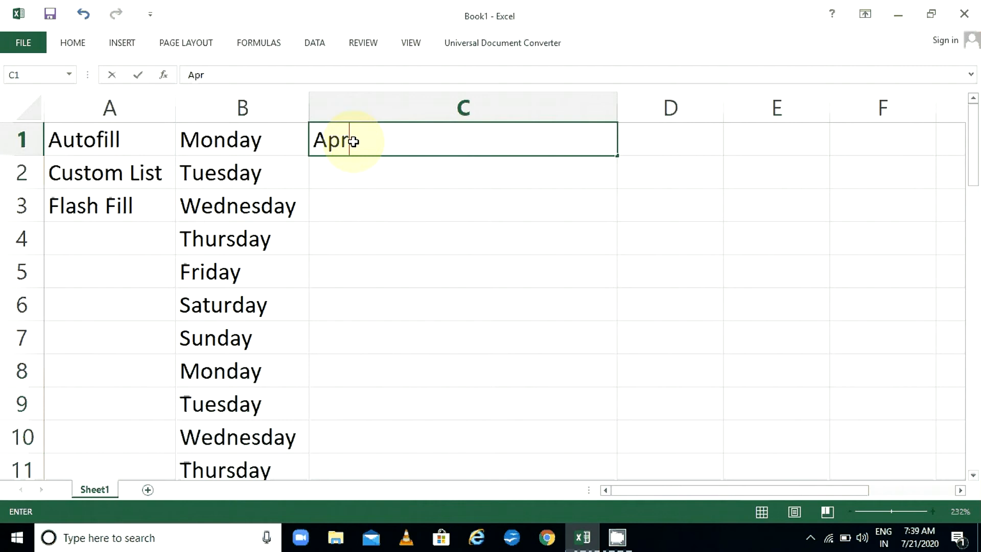
{"action": "type", "text": "il"}
{"action": "key", "text": "Return"}
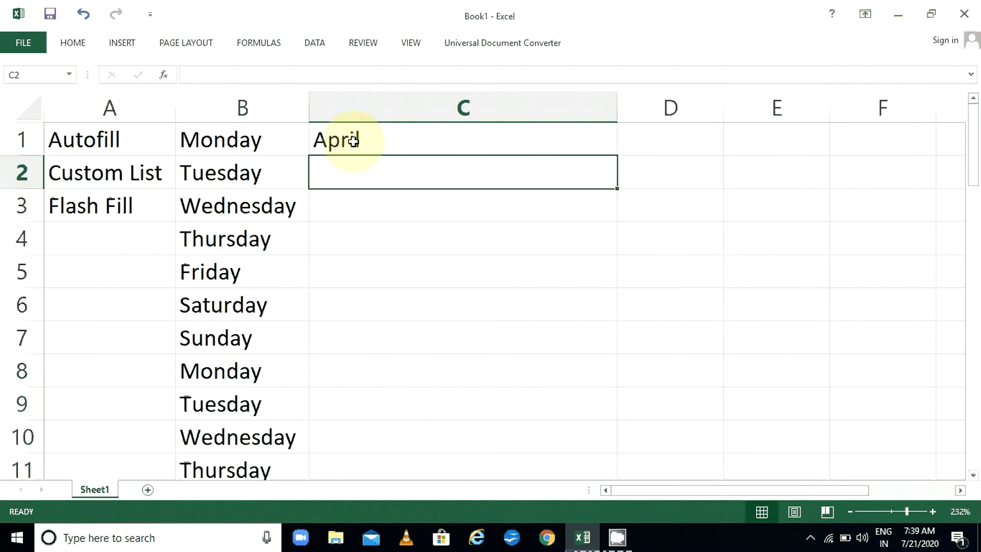
{"action": "type", "text": "May"}
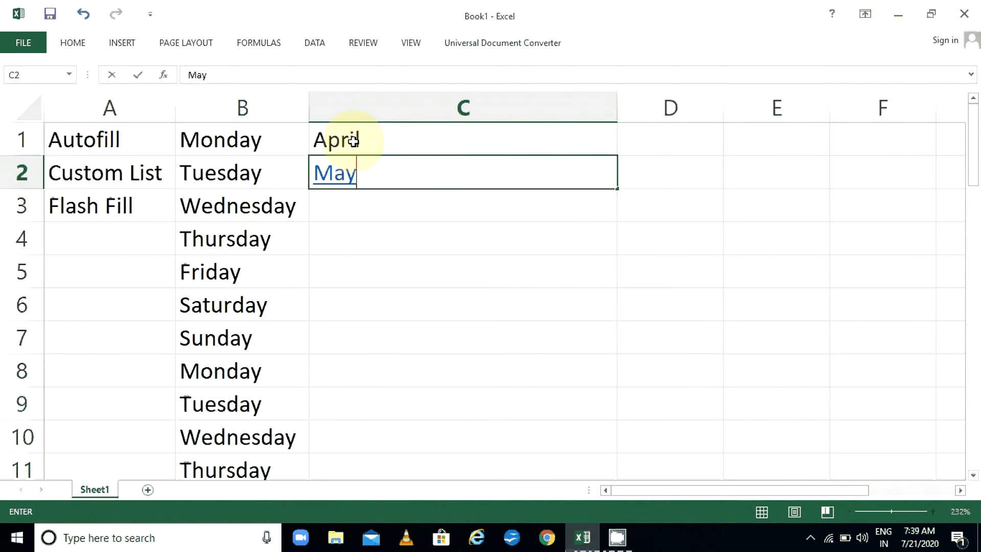
{"action": "key", "text": "Return"}
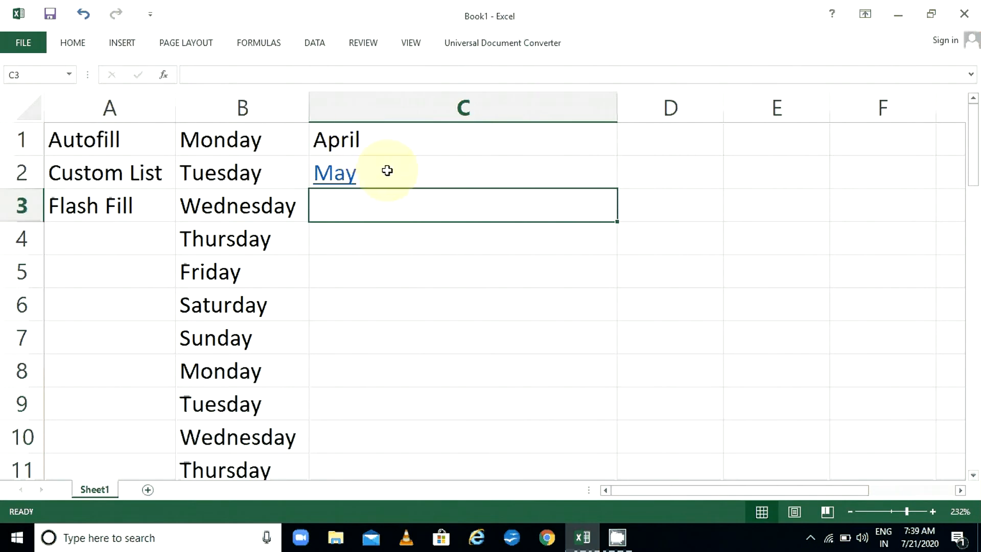
Erase the stray M entries from C2, leaving it empty
{"action": "left_click", "coordinate": [387, 171]}
{"action": "type", "text": "M"}
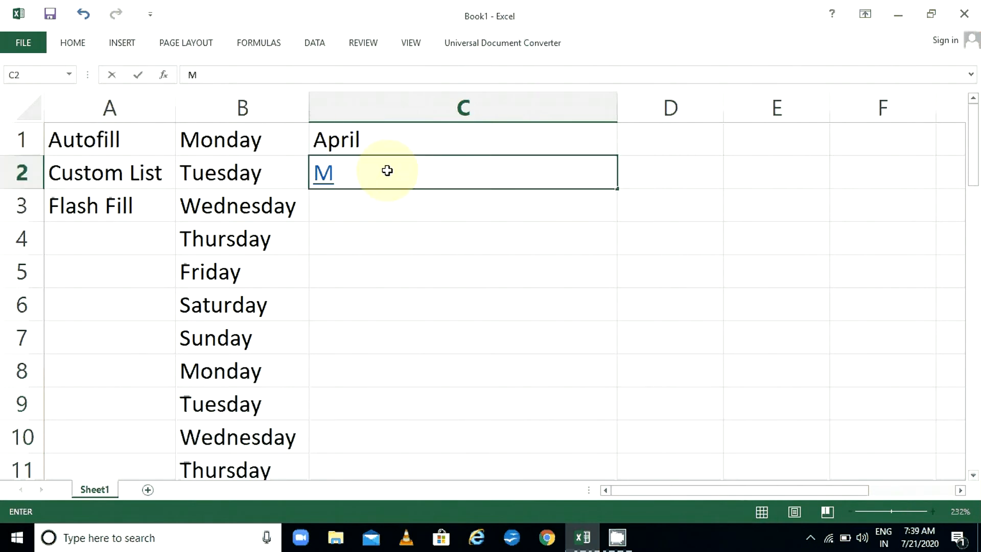
{"action": "key", "text": "BackSpace"}
{"action": "type", "text": "M"}
{"action": "key", "text": "BackSpace"}
{"action": "key", "text": "Up"}
{"action": "key", "text": "Down"}
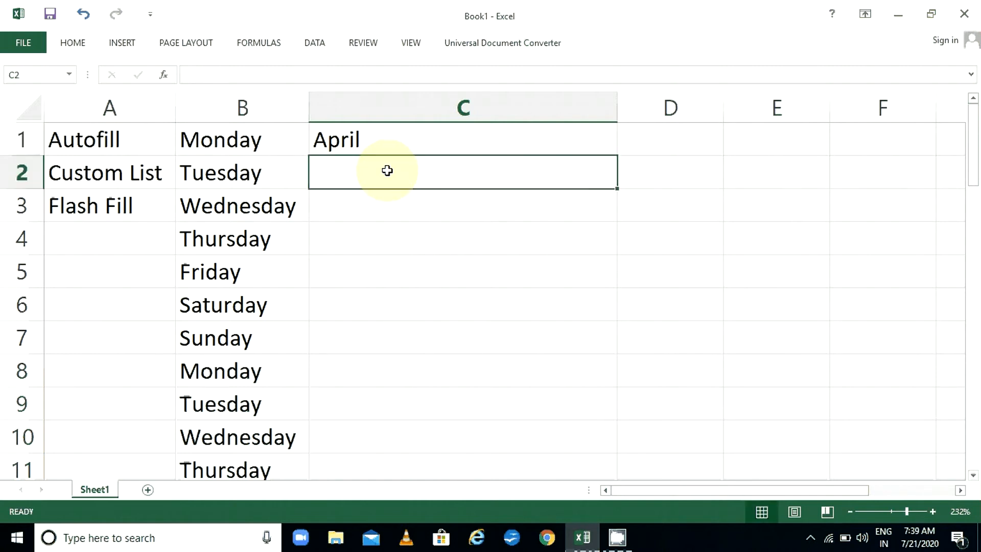
{"action": "type", "text": "M"}
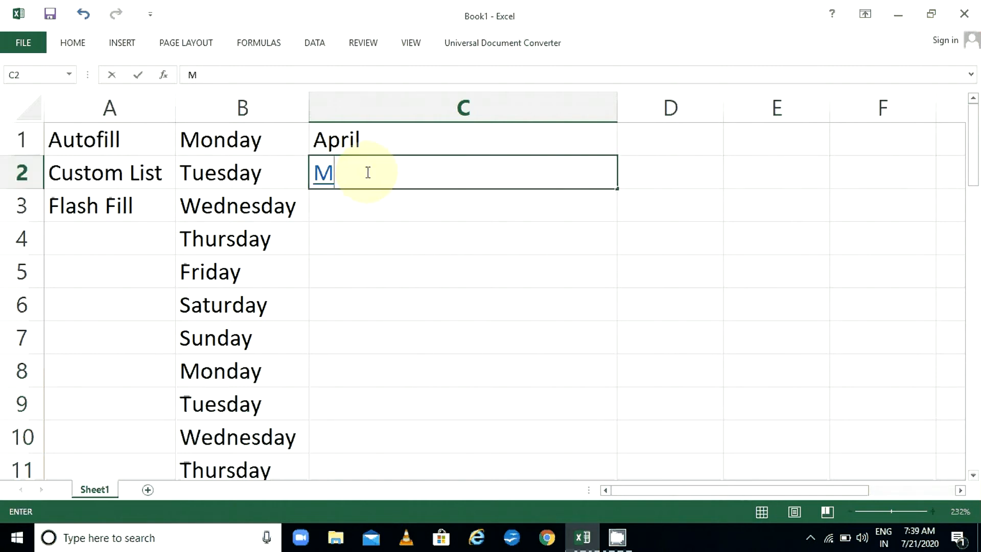
{"action": "double_click", "coordinate": [309, 179]}
{"action": "key", "text": "BackSpace"}
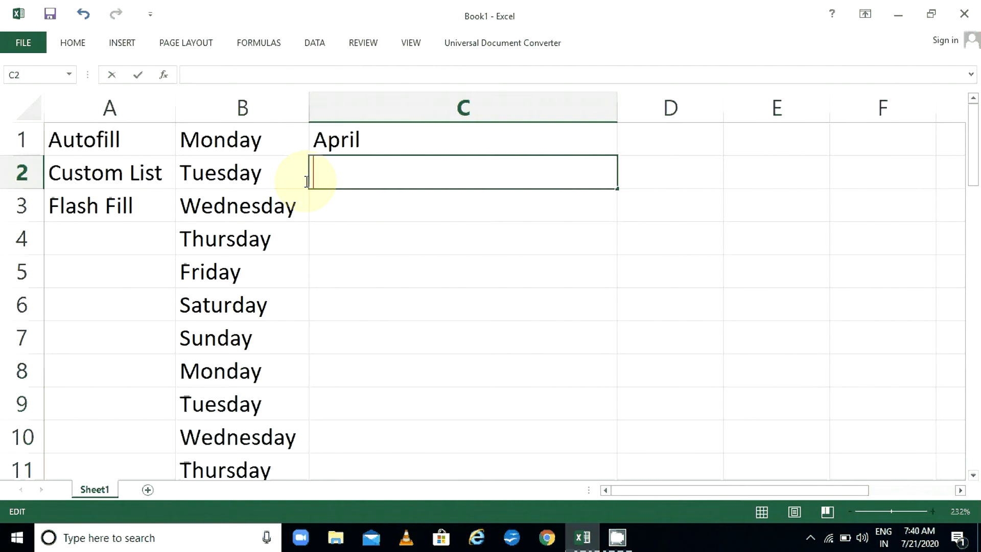
Glance at the formatting commands, then re-enter May in C2
{"action": "left_click", "coordinate": [75, 43]}
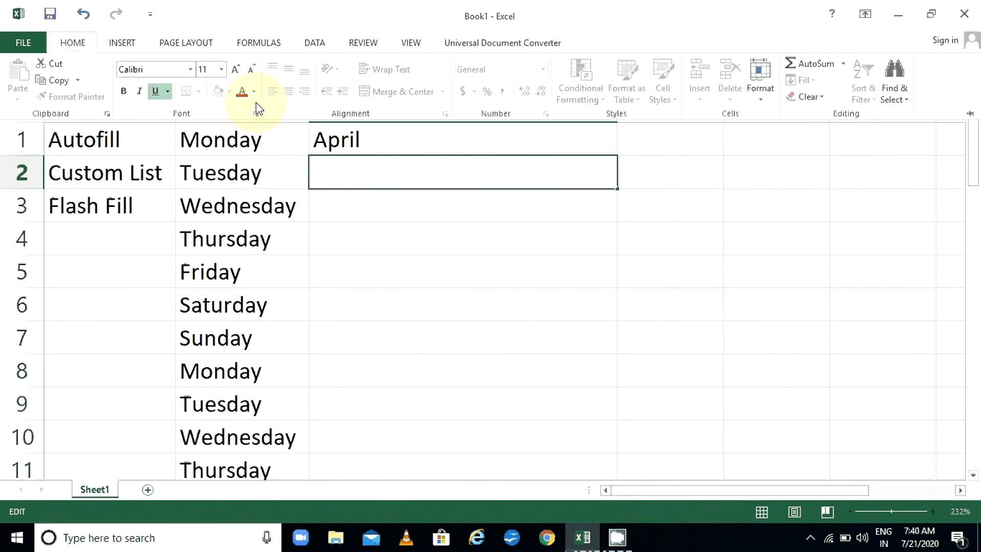
{"action": "left_click", "coordinate": [405, 202]}
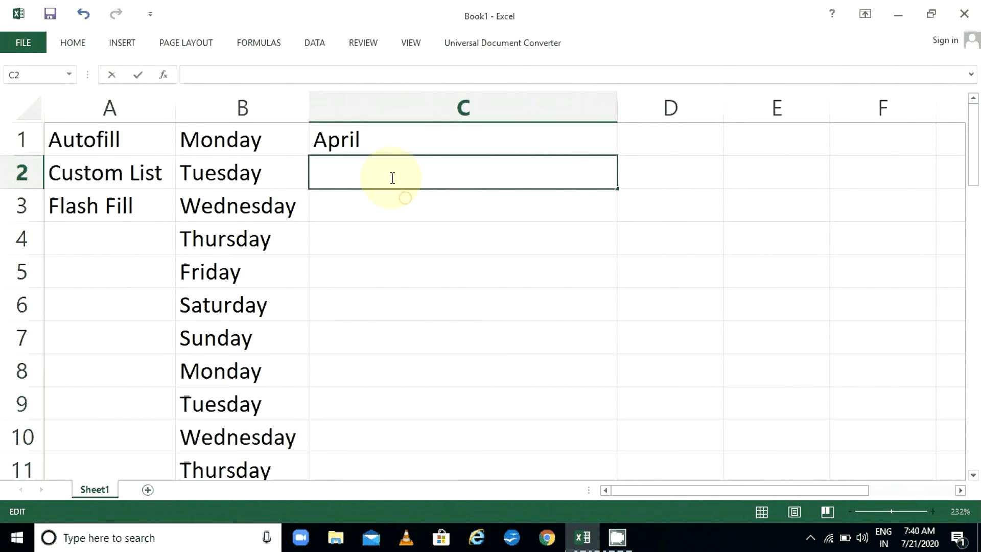
{"action": "left_click", "coordinate": [373, 144]}
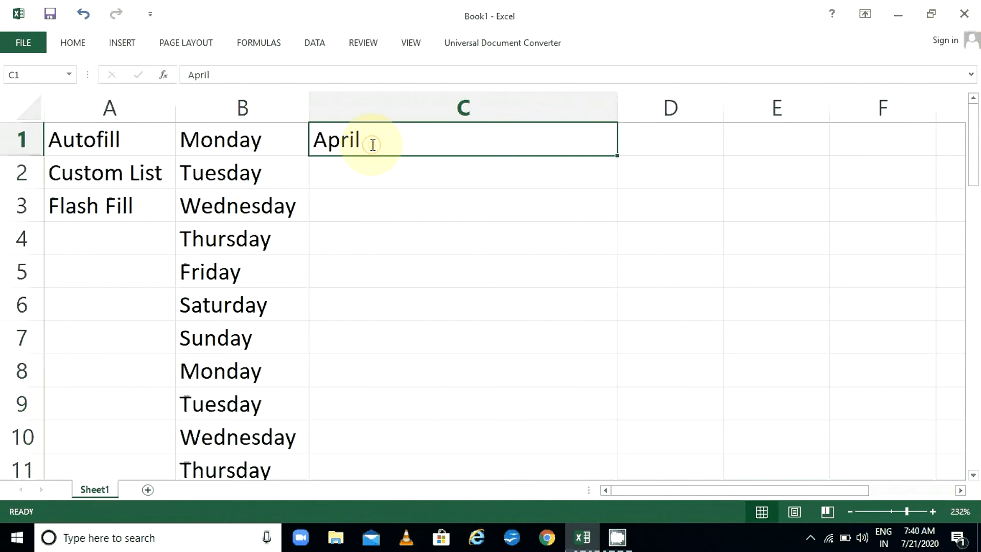
{"action": "left_click", "coordinate": [361, 172]}
{"action": "left_click", "coordinate": [71, 44]}
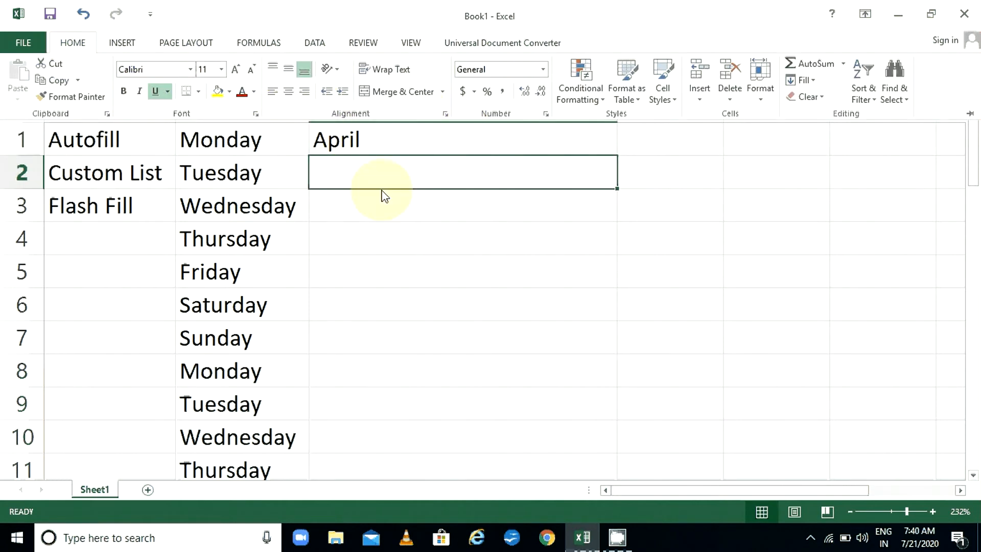
{"action": "type", "text": "May"}
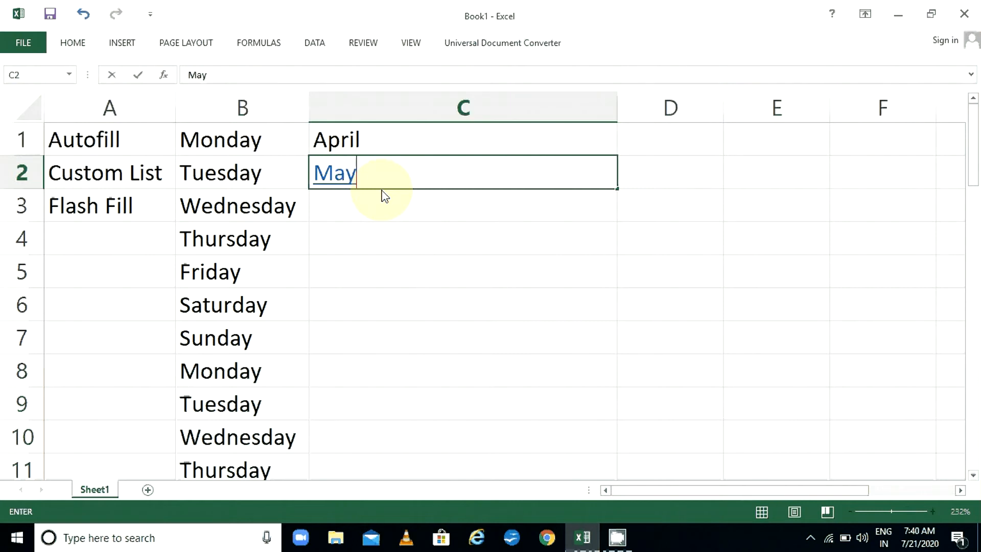
{"action": "key", "text": "Return"}
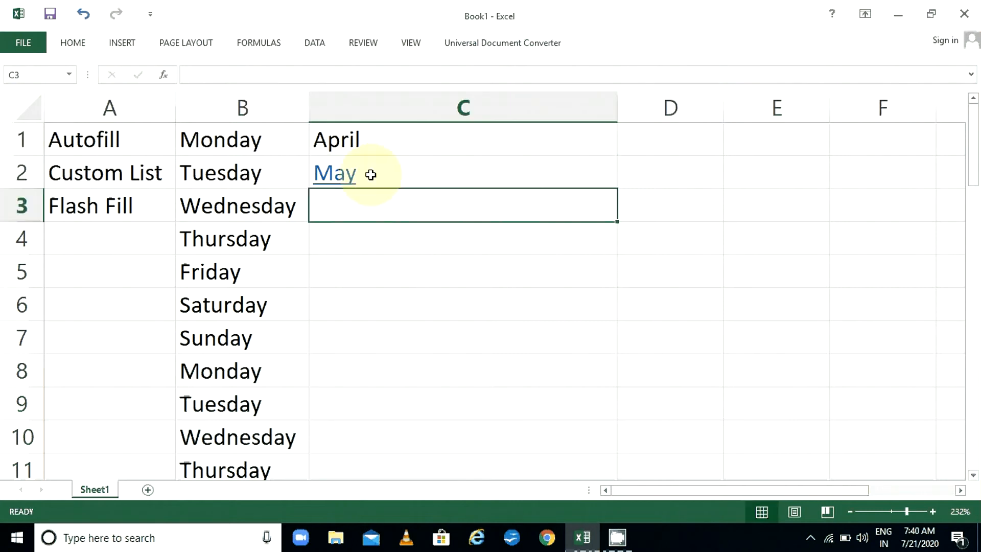
Select C2 and browse the Insert ribbon commands before closing them
{"action": "left_click", "coordinate": [371, 172]}
{"action": "left_click", "coordinate": [127, 47]}
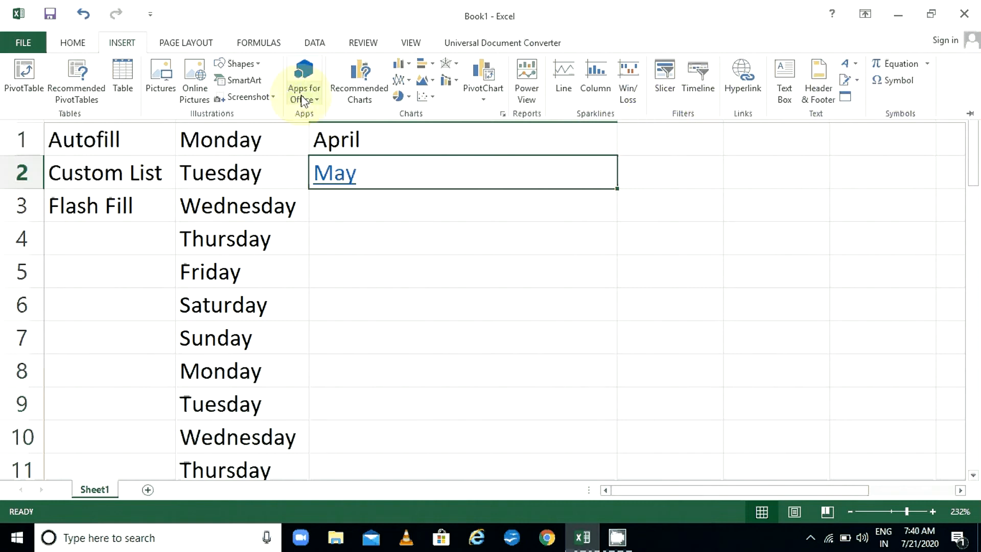
{"action": "left_click", "coordinate": [123, 46]}
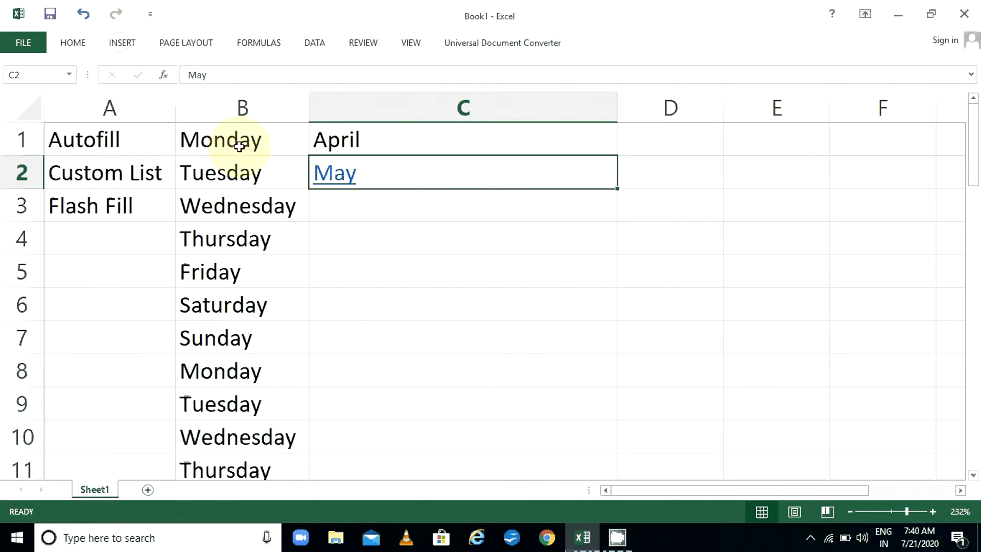
{"action": "left_click", "coordinate": [123, 42]}
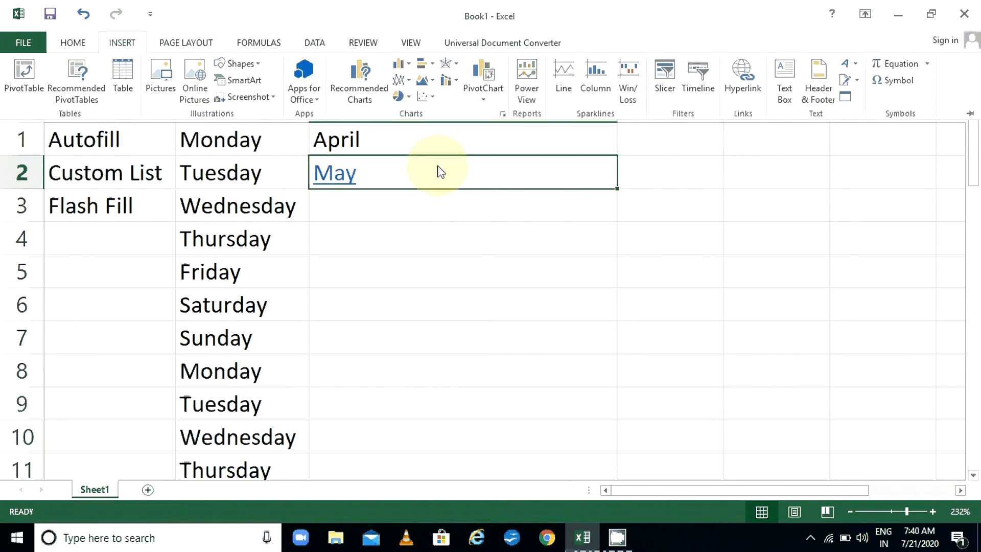
{"action": "left_click", "coordinate": [368, 211]}
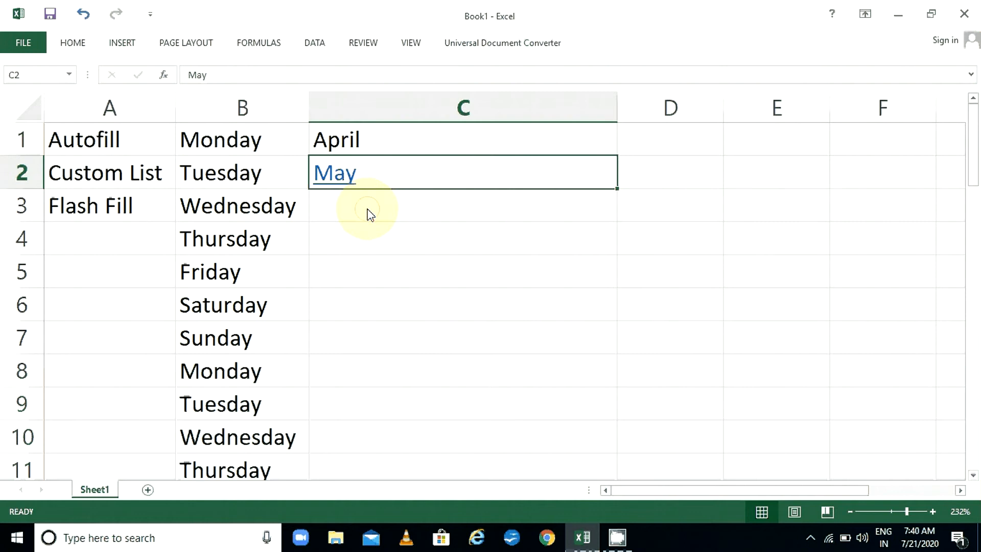
{"action": "left_click", "coordinate": [367, 213]}
Autofill April–May down to C10, then delete the month series
{"action": "left_click_drag", "start_coordinate": [423, 135], "coordinate": [510, 180]}
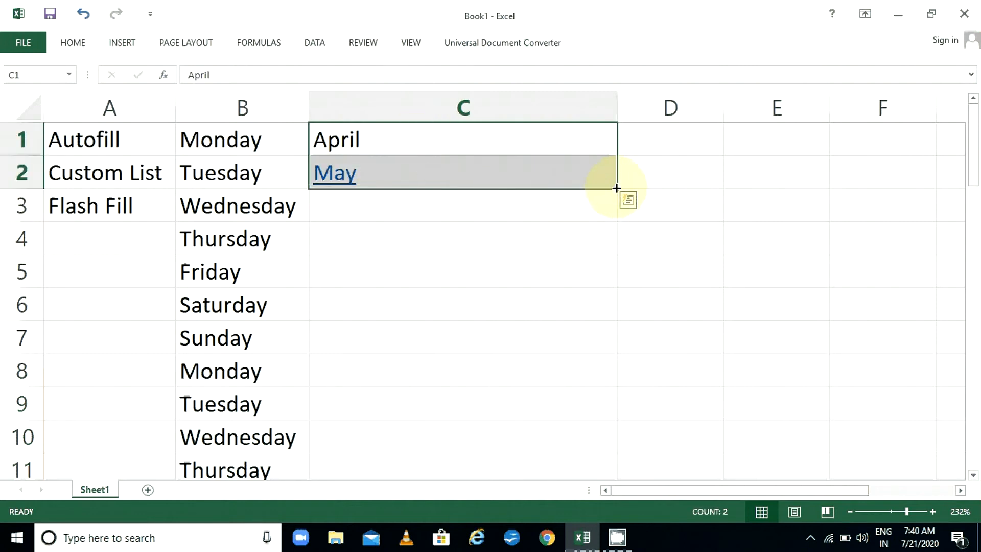
{"action": "left_click_drag", "start_coordinate": [617, 188], "coordinate": [618, 452]}
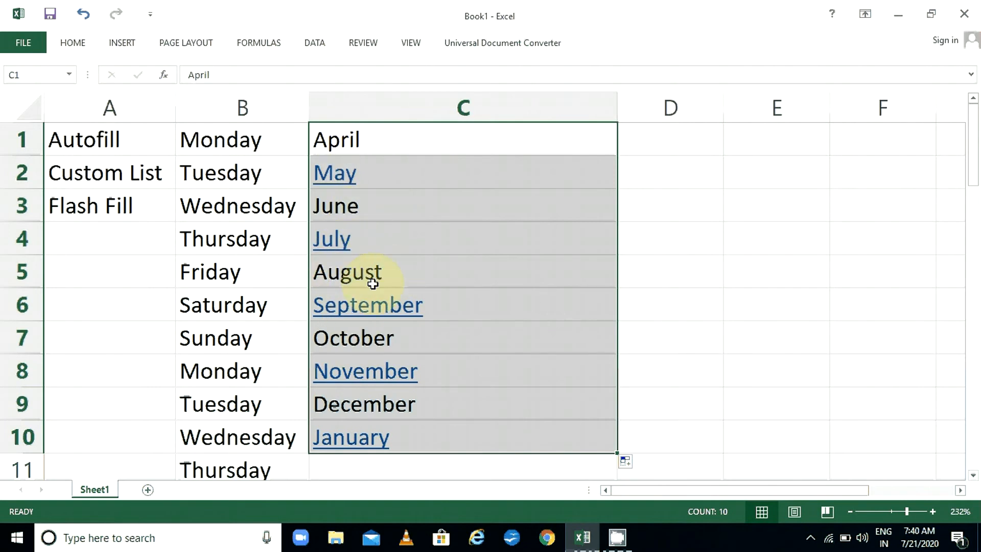
{"action": "key", "text": "Delete"}
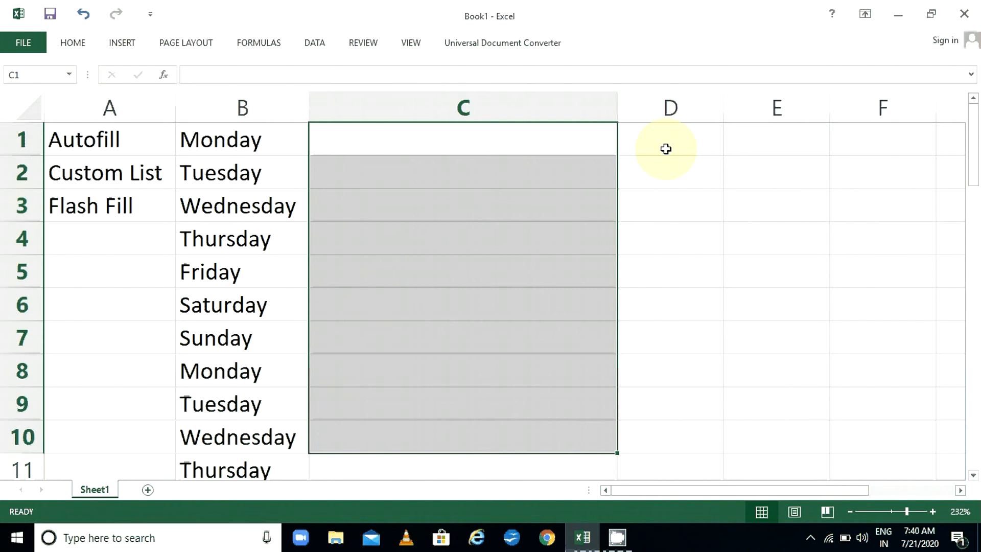
Type April in D1 and May in D2, then autofill months down to March in D12
{"action": "left_click", "coordinate": [666, 143]}
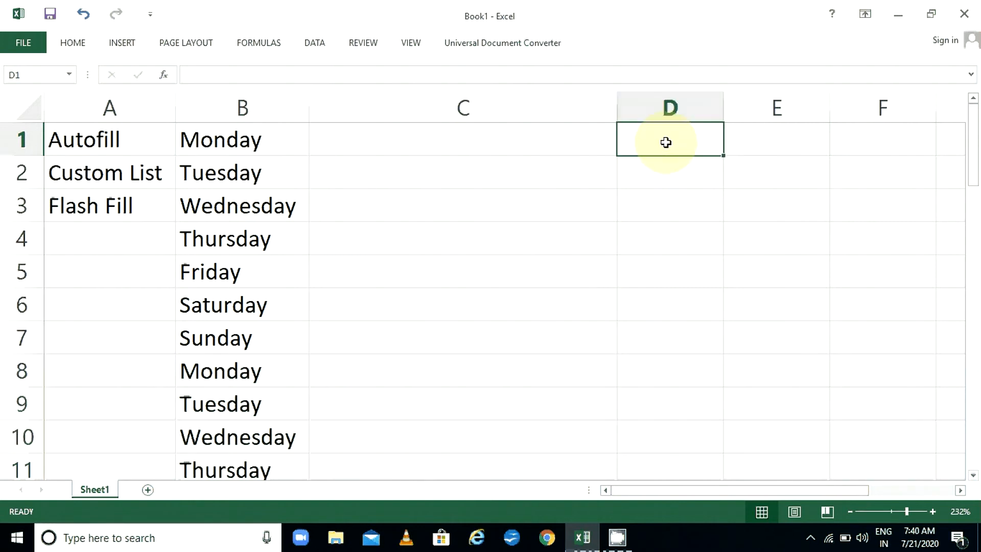
{"action": "type", "text": "Apr"}
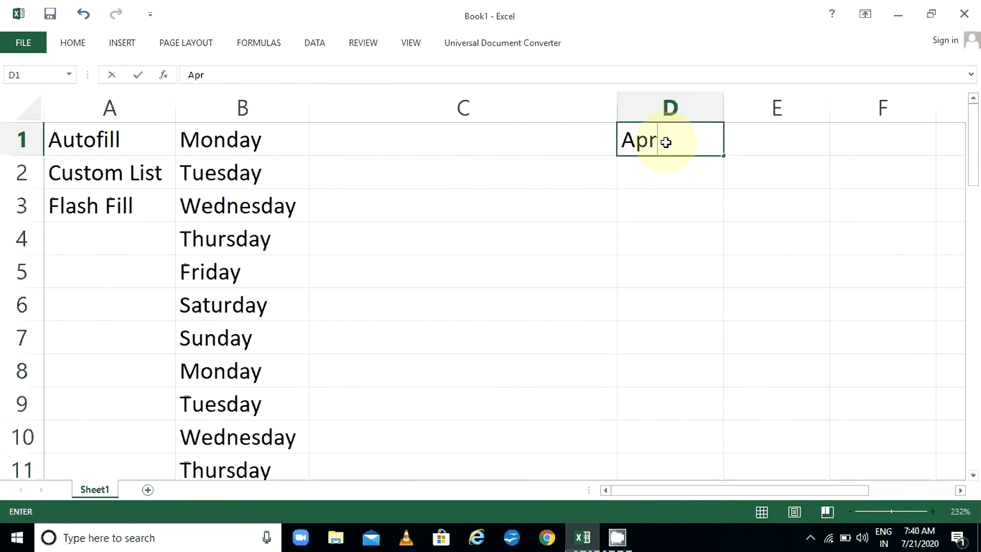
{"action": "type", "text": "il"}
{"action": "key", "text": "Return"}
{"action": "type", "text": "May"}
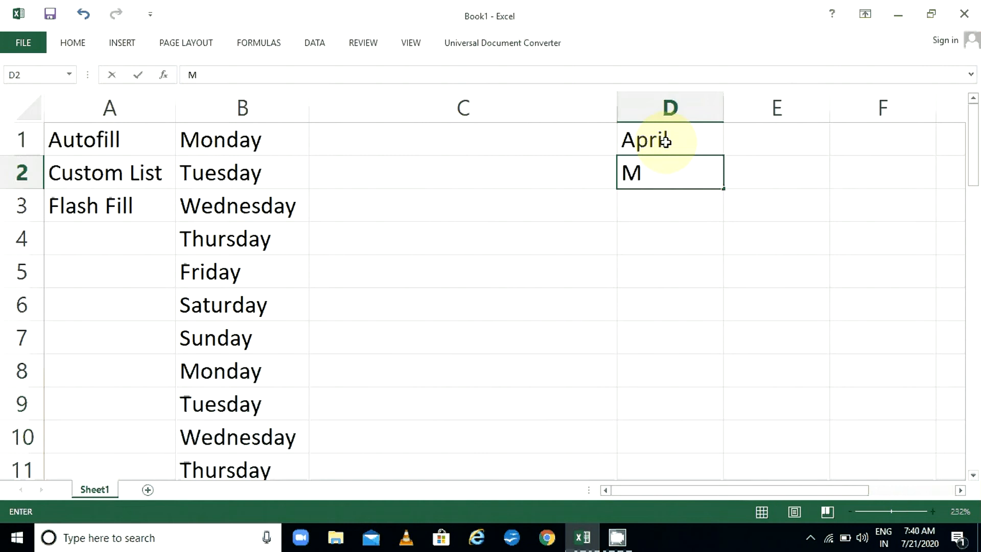
{"action": "key", "text": "Return"}
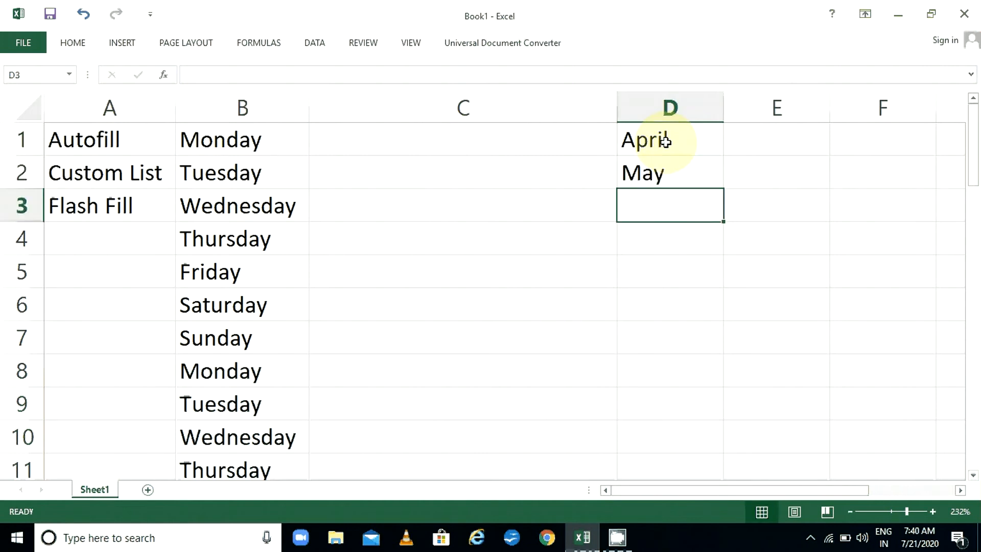
{"action": "left_click_drag", "start_coordinate": [665, 142], "coordinate": [734, 446]}
{"action": "left_click_drag", "start_coordinate": [734, 446], "coordinate": [700, 311]}
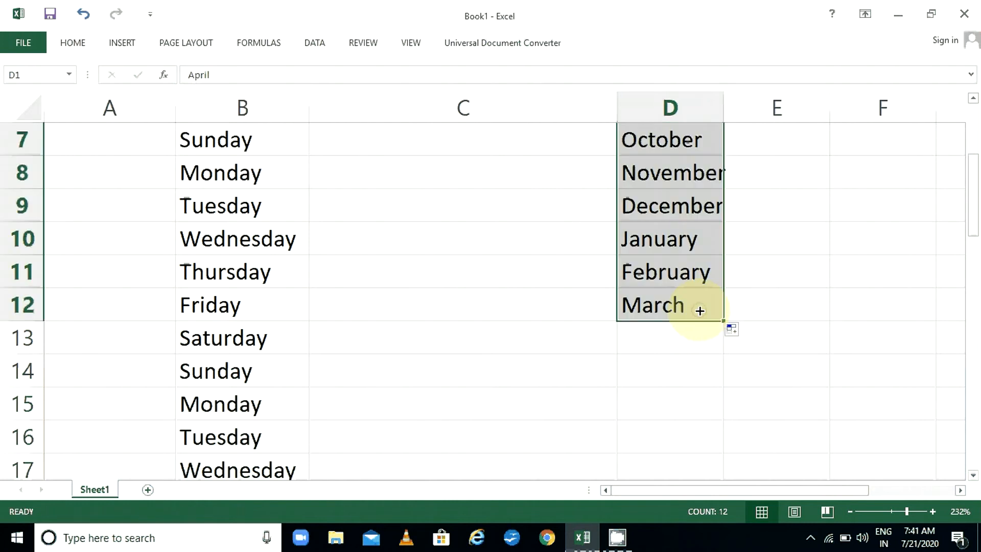
{"action": "left_click_drag", "start_coordinate": [973, 208], "coordinate": [957, 114]}
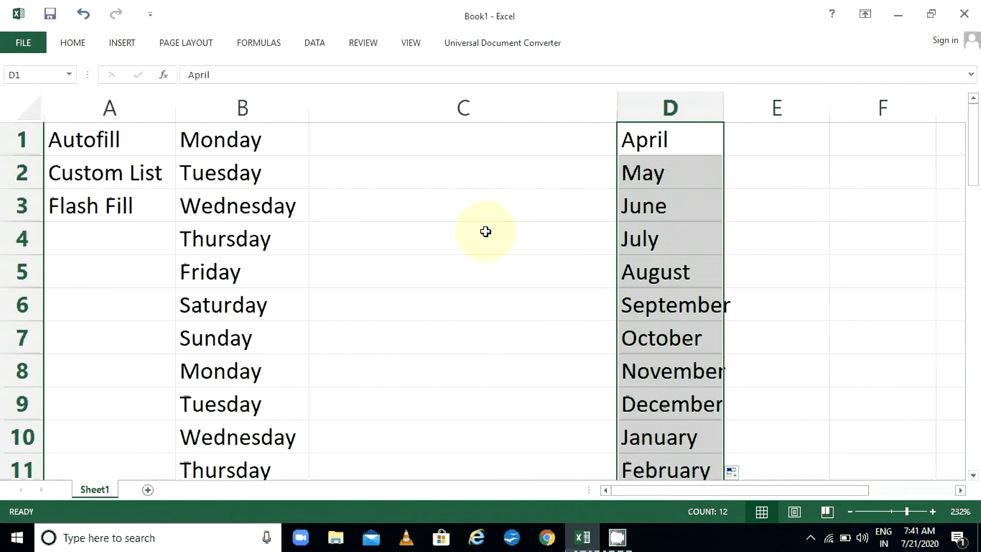
Review the earlier entries and auto-fit column D to the month names
{"action": "left_click", "coordinate": [133, 174]}
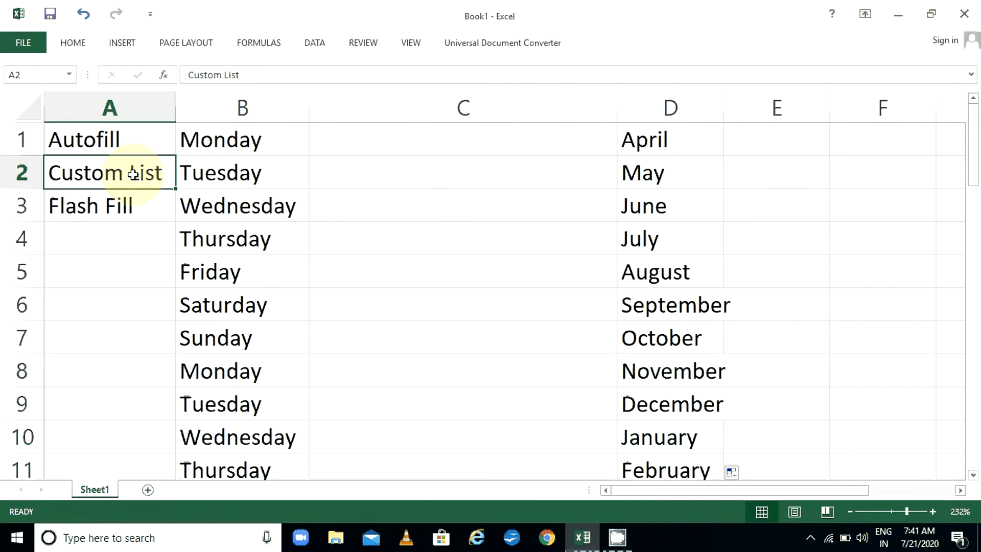
{"action": "left_click_drag", "start_coordinate": [241, 138], "coordinate": [263, 458]}
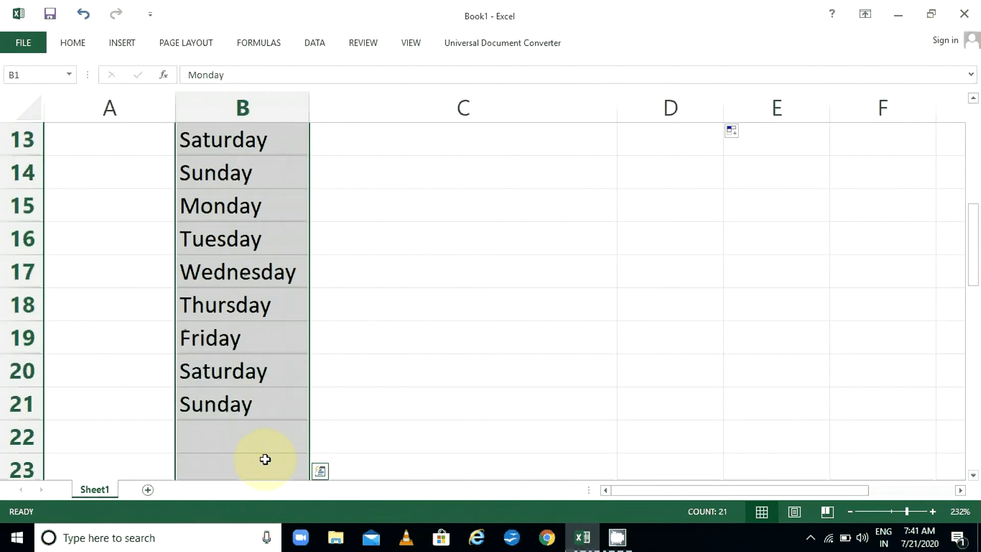
{"action": "left_click", "coordinate": [263, 458]}
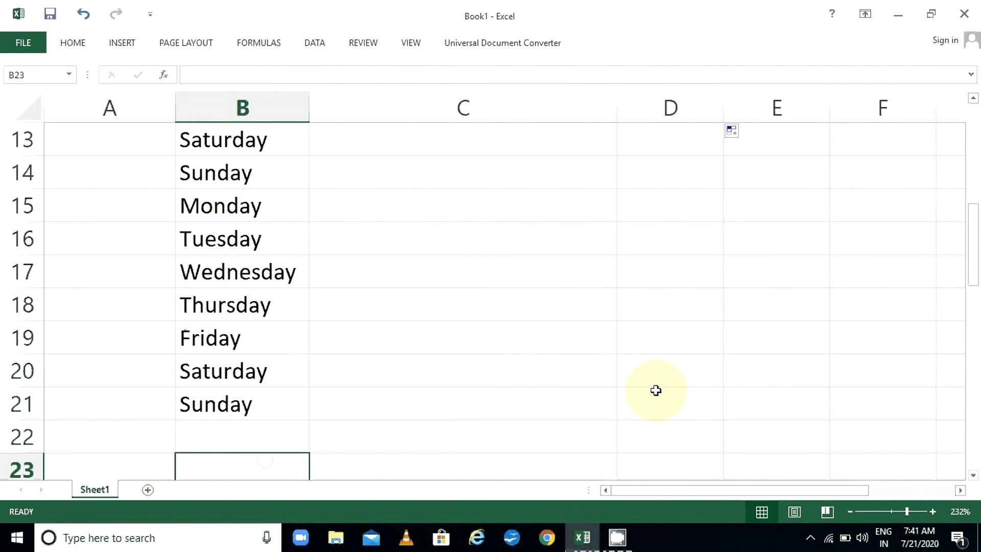
{"action": "left_click", "coordinate": [795, 491]}
{"action": "left_click_drag", "start_coordinate": [795, 492], "coordinate": [877, 486]}
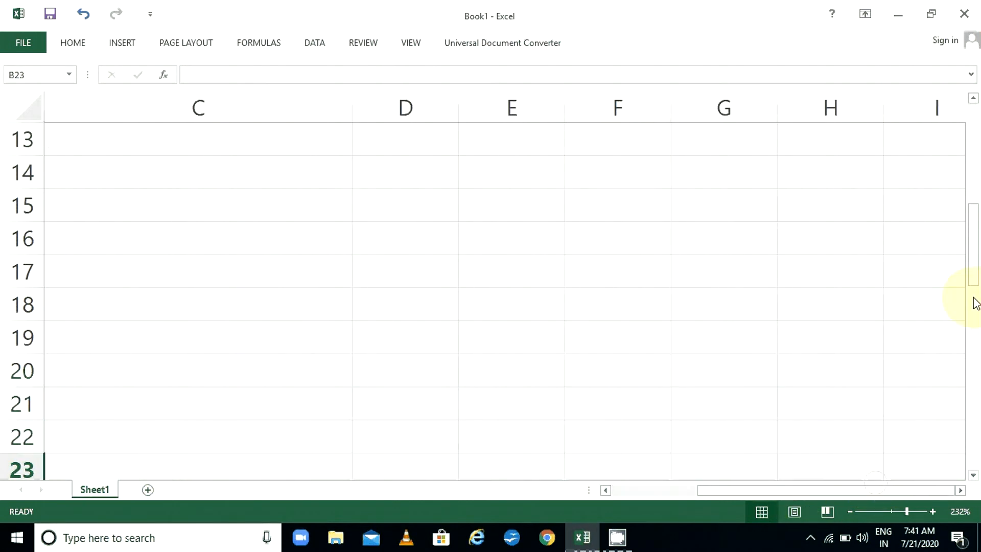
{"action": "left_click_drag", "start_coordinate": [977, 276], "coordinate": [970, 159]}
{"action": "double_click", "coordinate": [458, 106]}
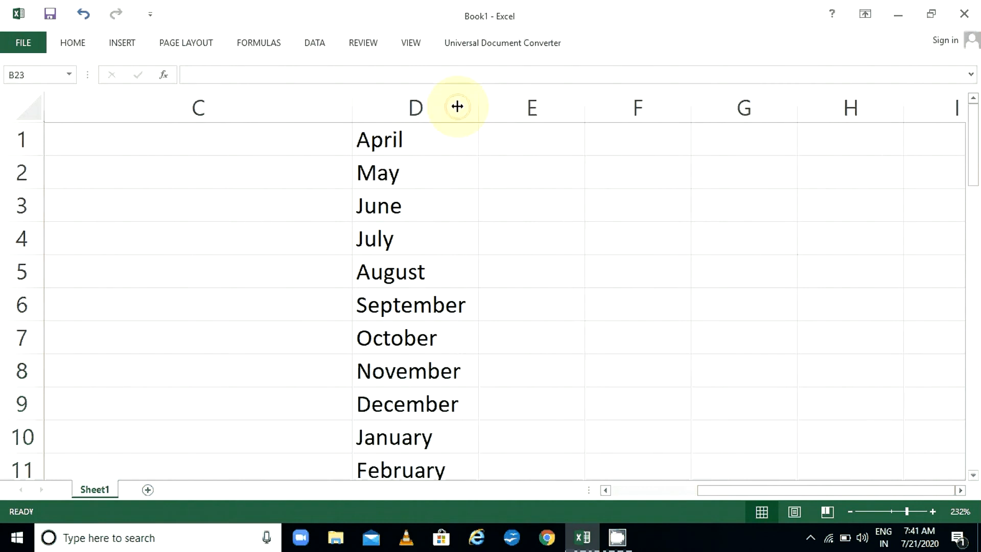
Enter Arpita, Alpa and Bhavna in E1, E2 and E3
{"action": "left_click", "coordinate": [529, 134]}
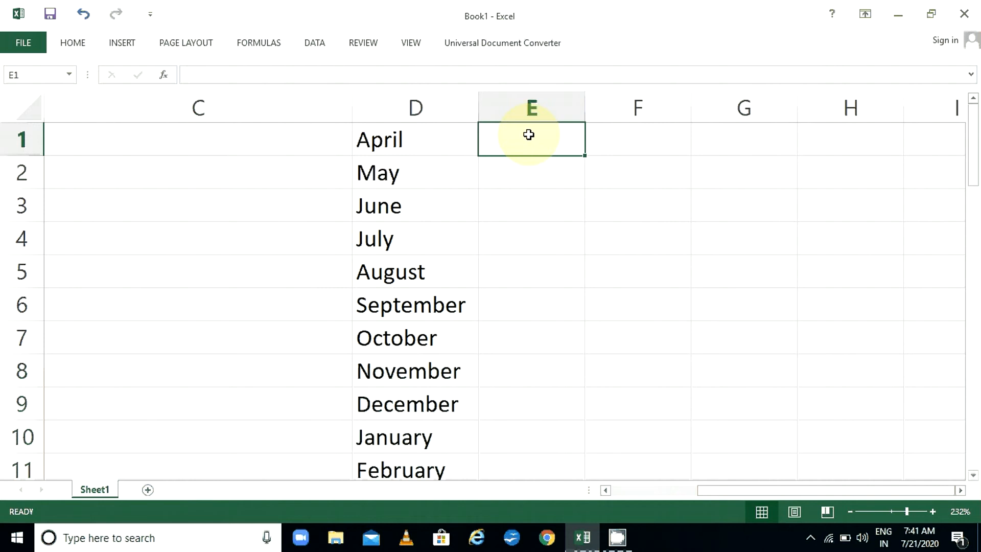
{"action": "type", "text": "Ar"}
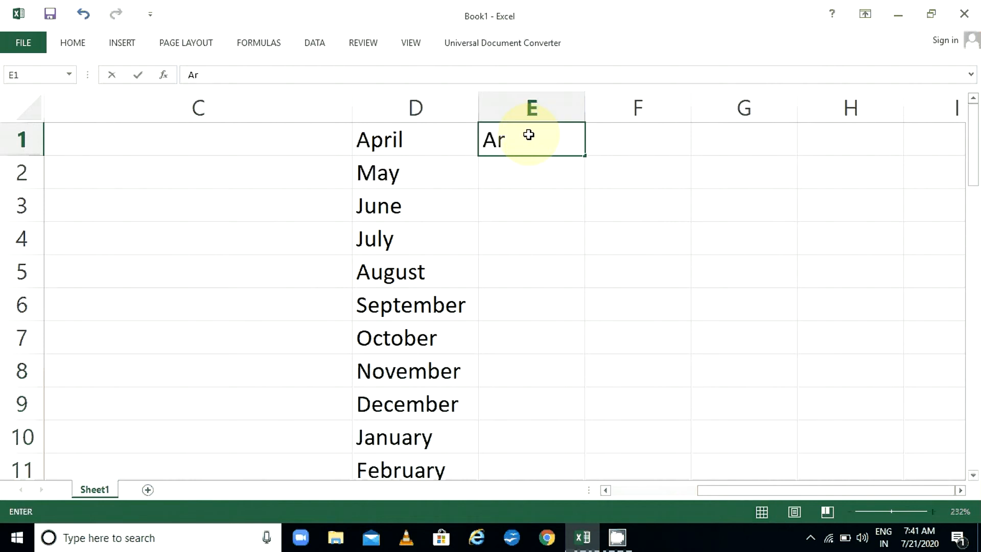
{"action": "type", "text": "pita"}
{"action": "key", "text": "Return"}
{"action": "type", "text": "A"}
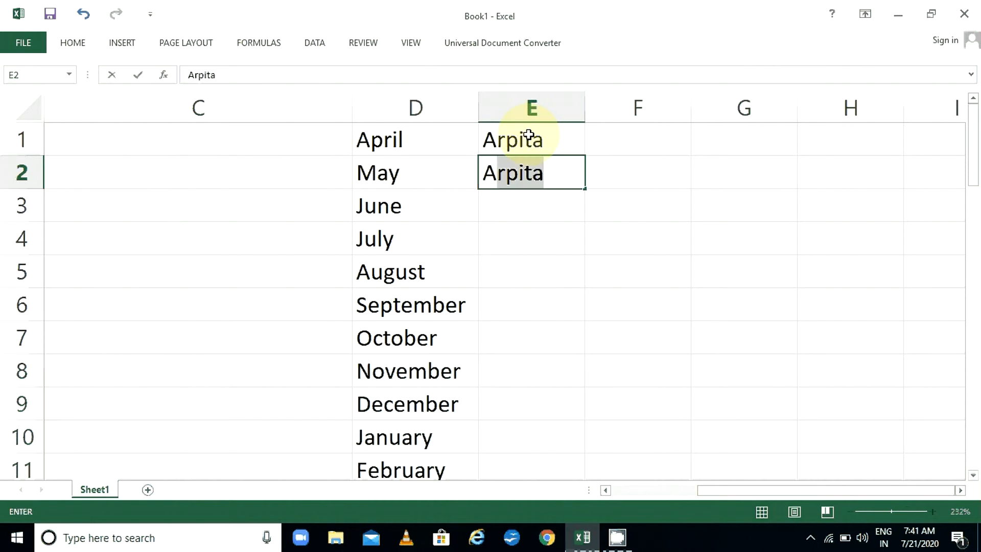
{"action": "type", "text": "lpa"}
{"action": "key", "text": "Return"}
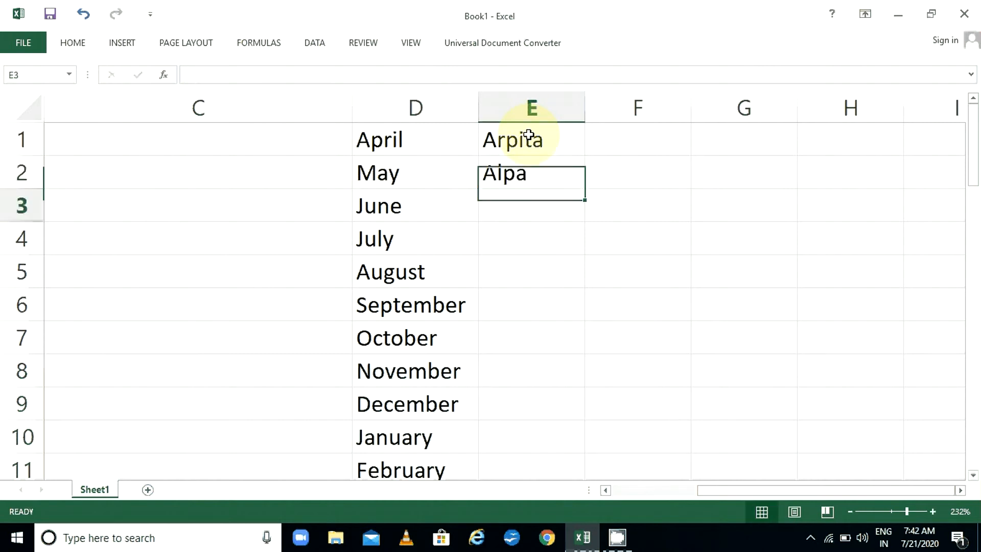
{"action": "type", "text": "Bh"}
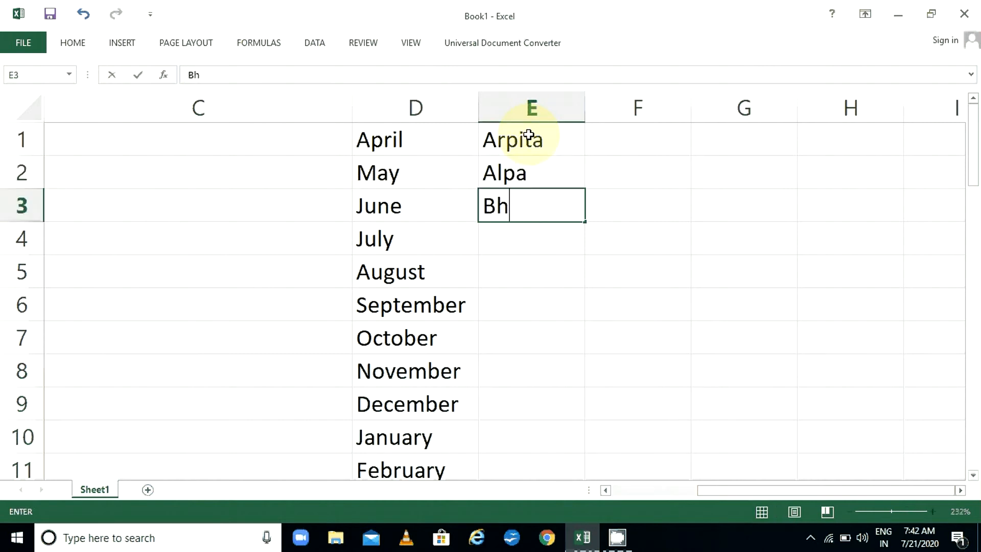
{"action": "type", "text": "avna"}
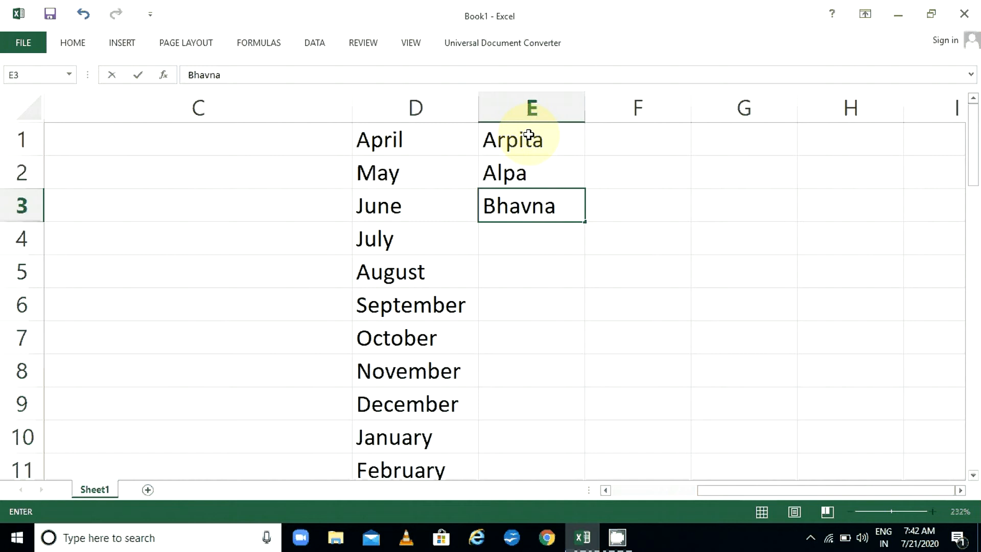
{"action": "key", "text": "Return"}
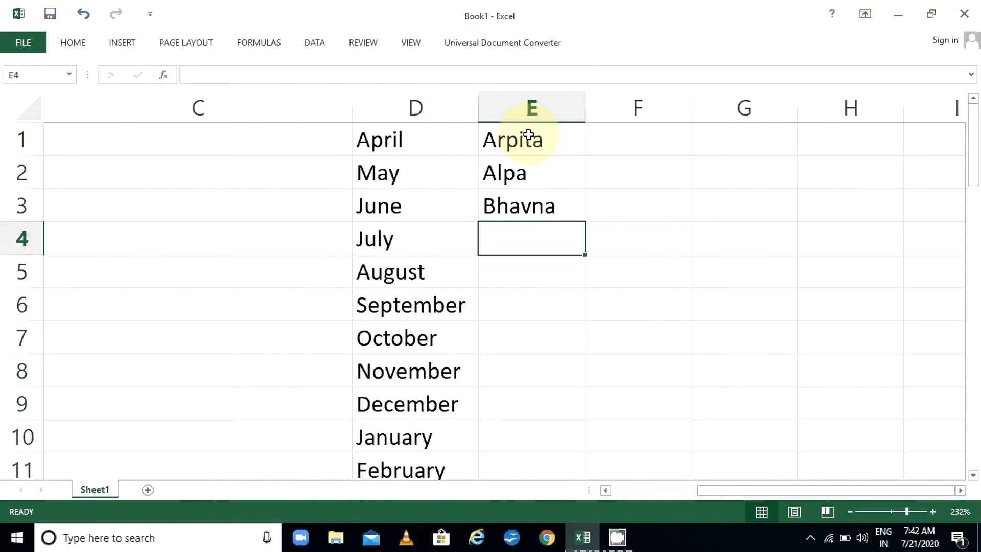
Enter Ankit, Bharat and Chandu in E4:E6, then select E1:E6
{"action": "type", "text": "Ankit"}
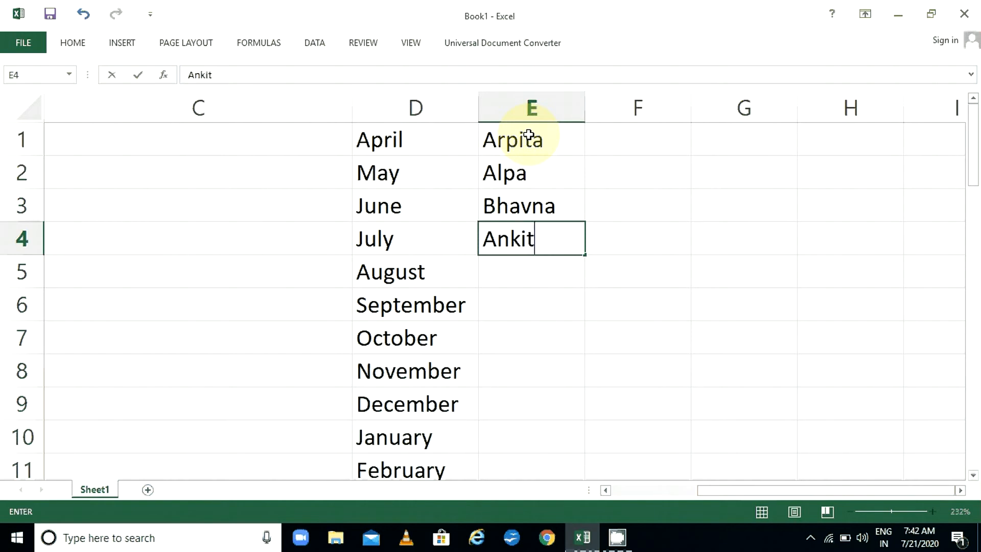
{"action": "key", "text": "Return"}
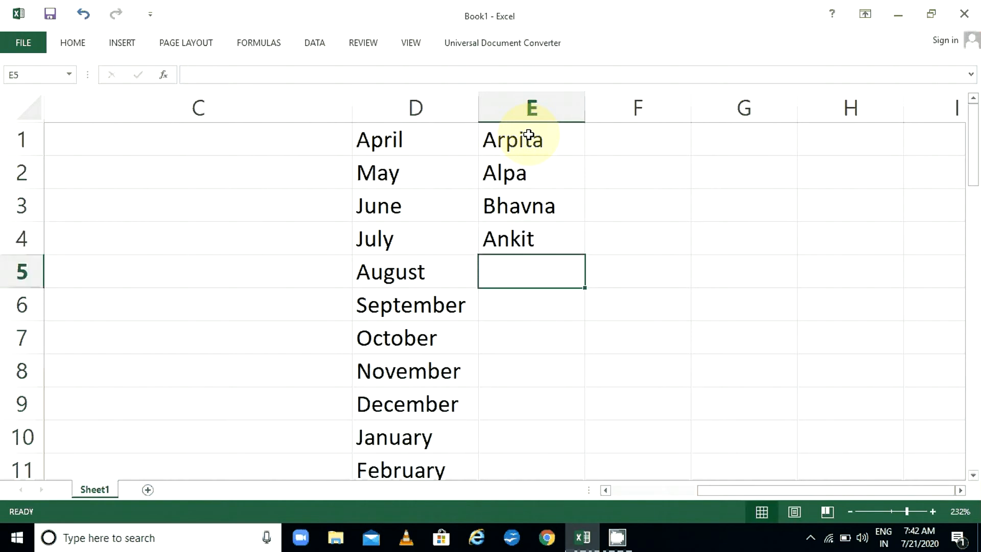
{"action": "type", "text": "Bharat"}
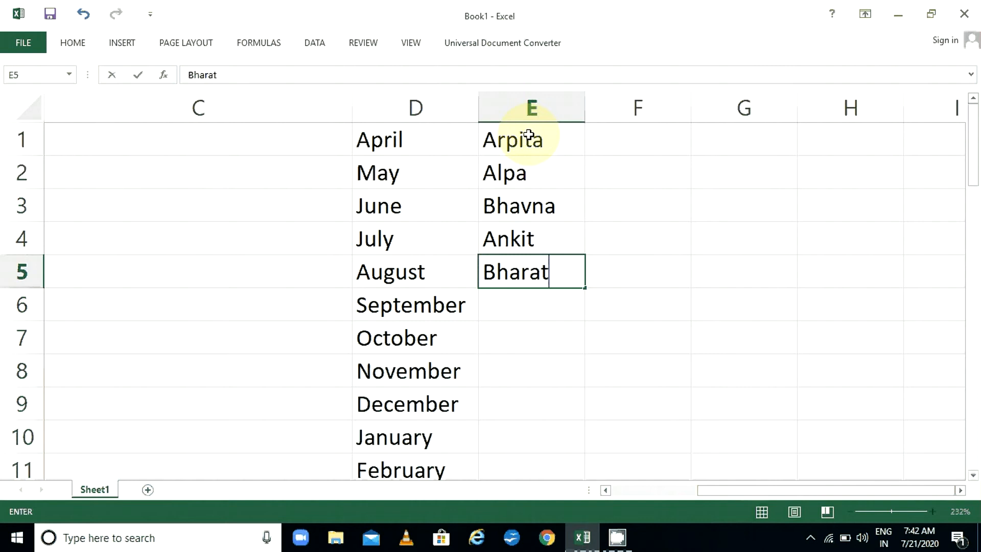
{"action": "key", "text": "Return"}
{"action": "type", "text": "C"}
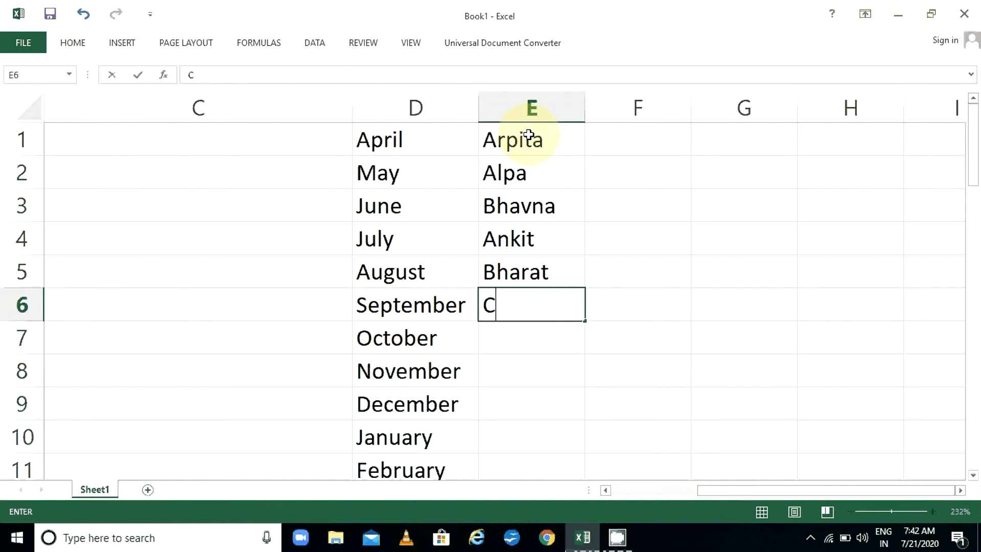
{"action": "type", "text": "hand"}
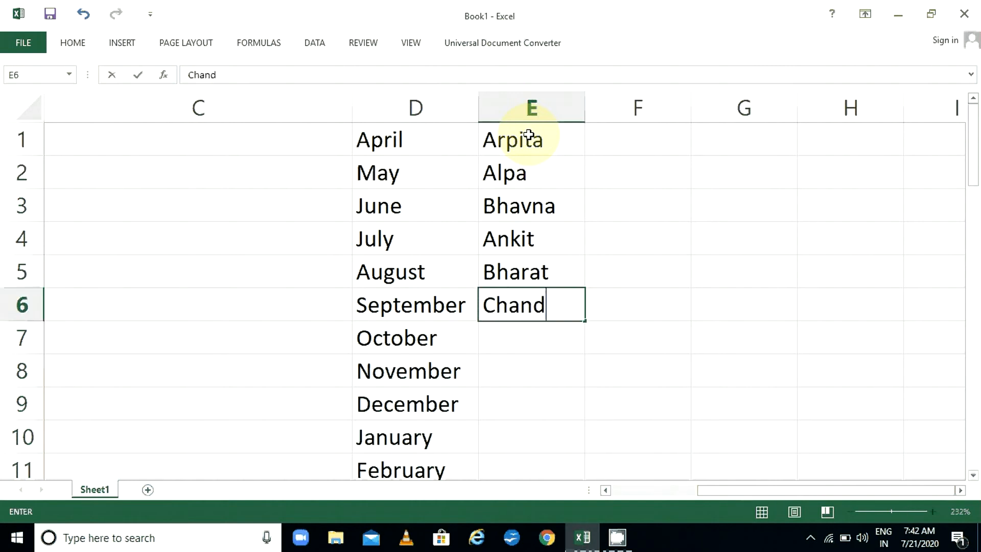
{"action": "type", "text": "u"}
{"action": "key", "text": "Return"}
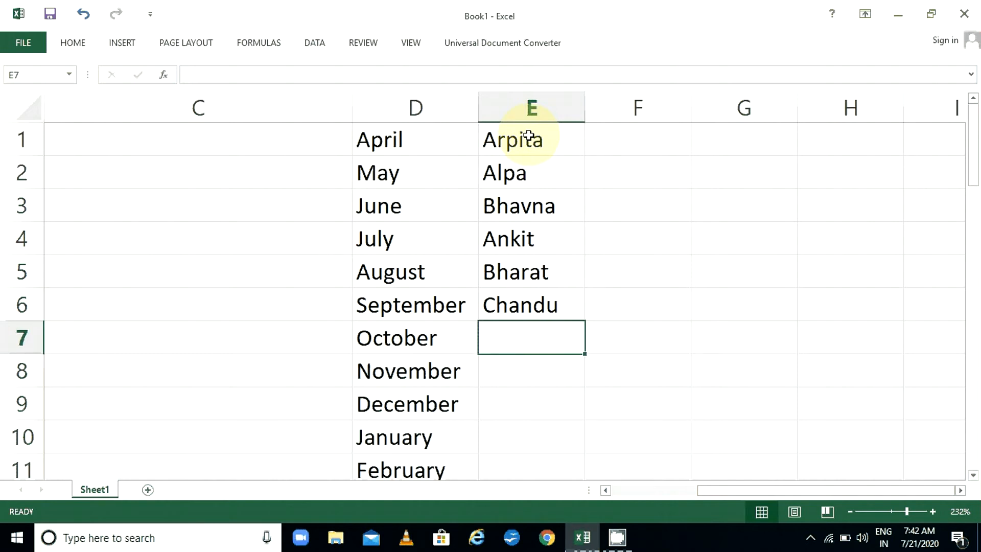
{"action": "left_click_drag", "start_coordinate": [528, 137], "coordinate": [534, 298]}
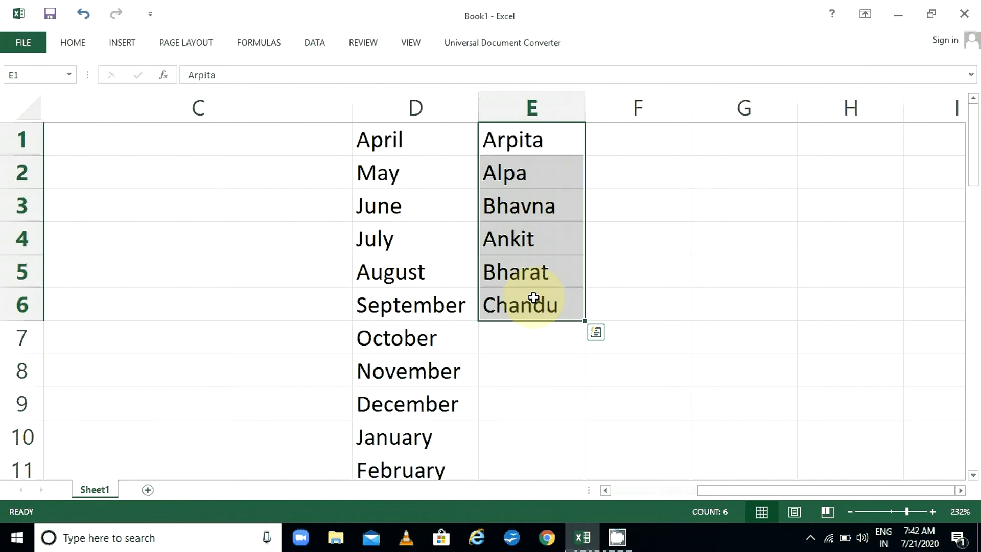
{"action": "left_click", "coordinate": [547, 339]}
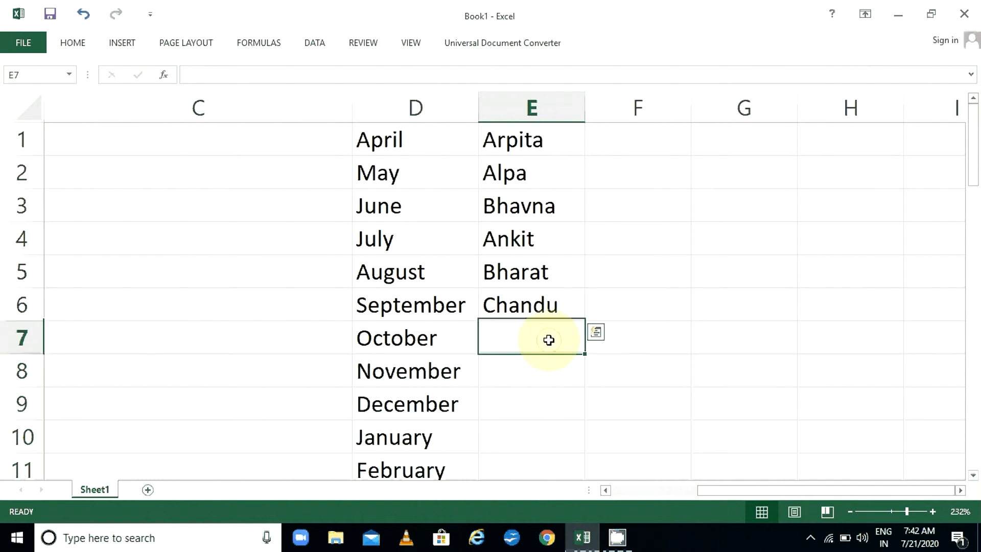
{"action": "left_click_drag", "start_coordinate": [552, 134], "coordinate": [553, 299]}
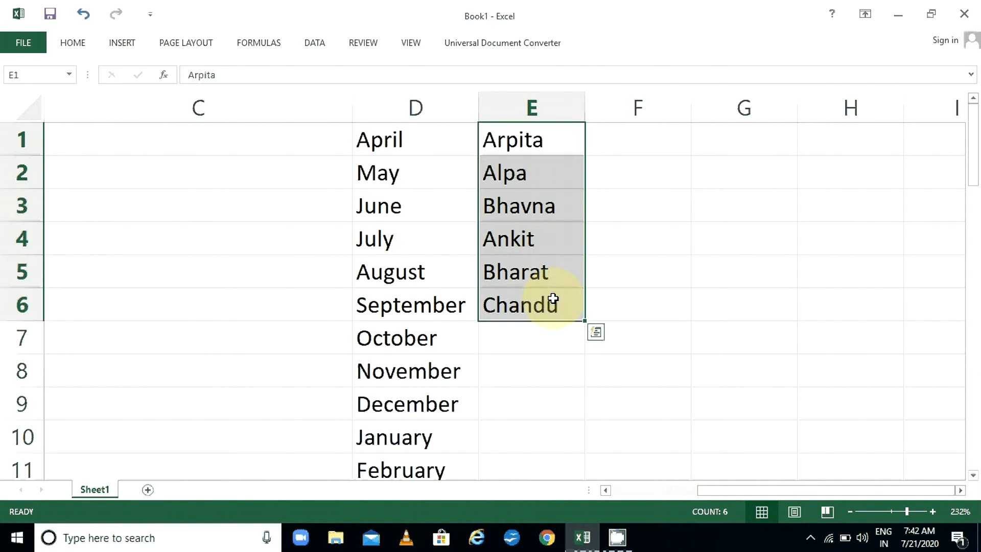
{"action": "left_click", "coordinate": [26, 43]}
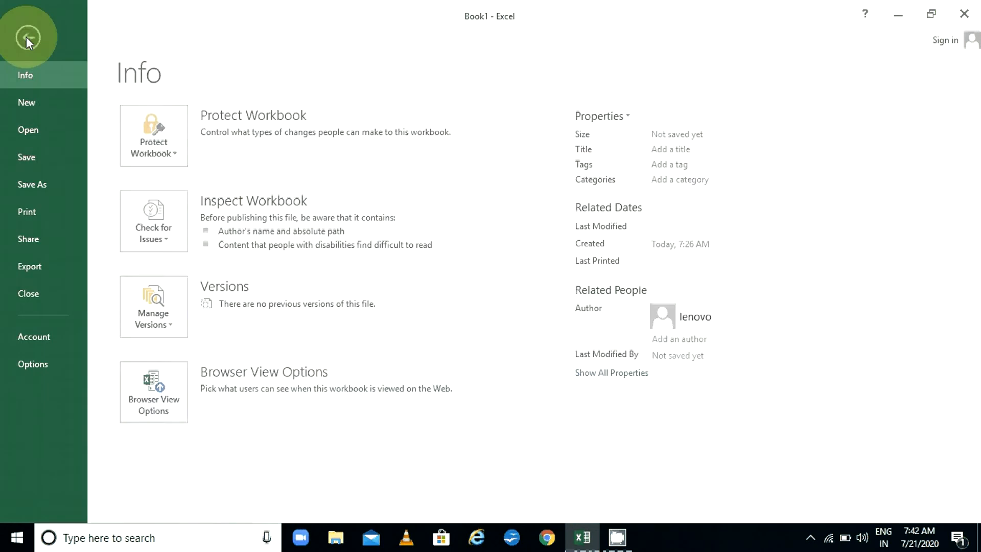
{"action": "left_click", "coordinate": [33, 364]}
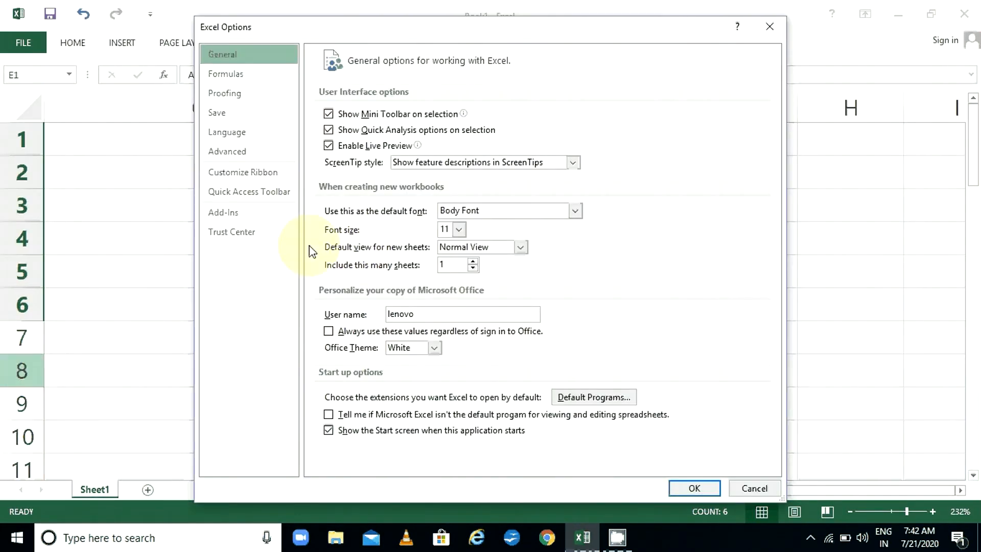
{"action": "left_click", "coordinate": [248, 152]}
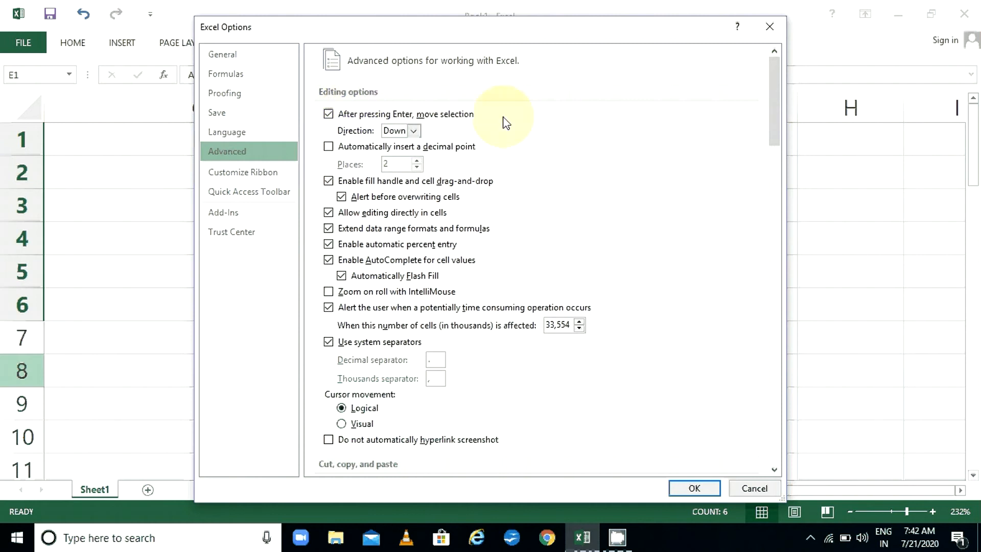
{"action": "left_click_drag", "start_coordinate": [777, 119], "coordinate": [777, 396]}
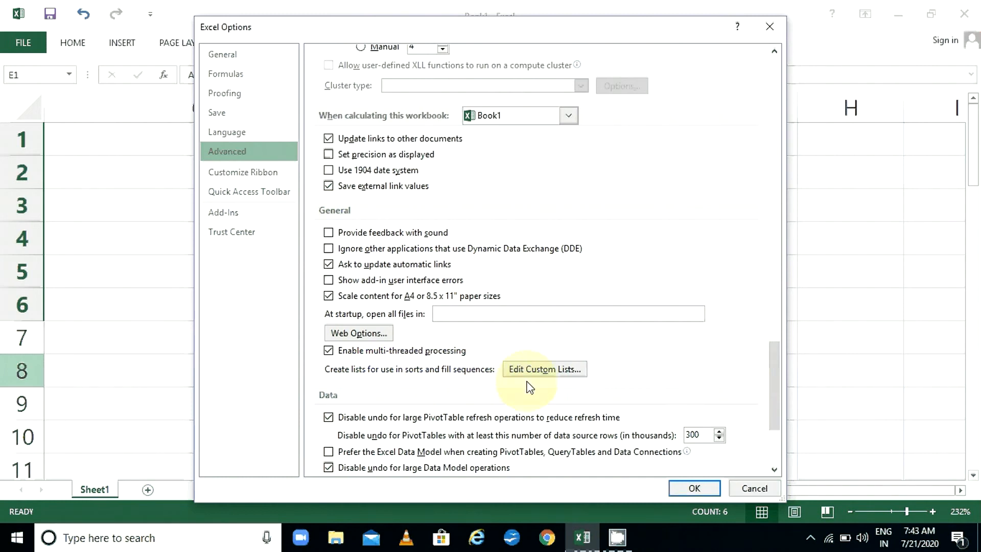
{"action": "left_click", "coordinate": [566, 373]}
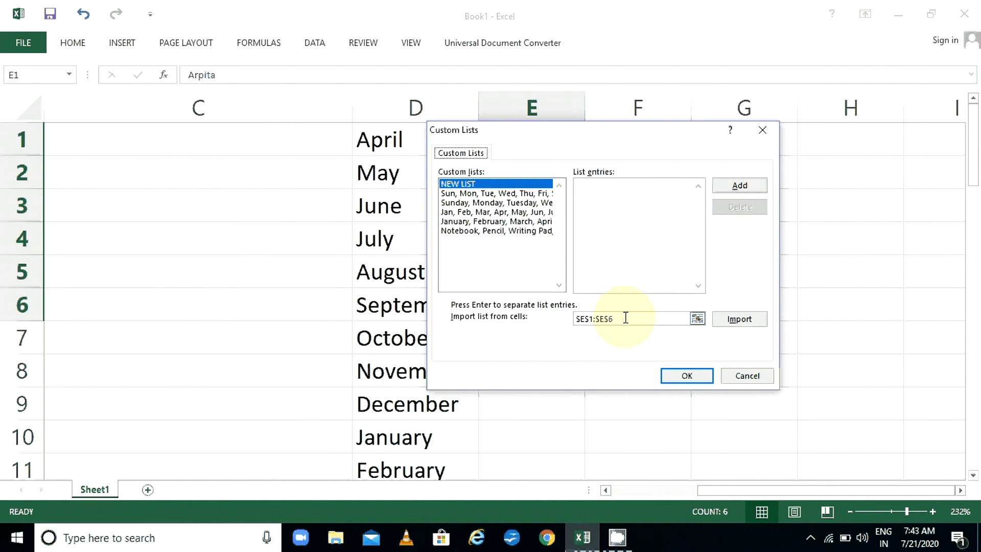
{"action": "left_click_drag", "start_coordinate": [625, 318], "coordinate": [573, 318]}
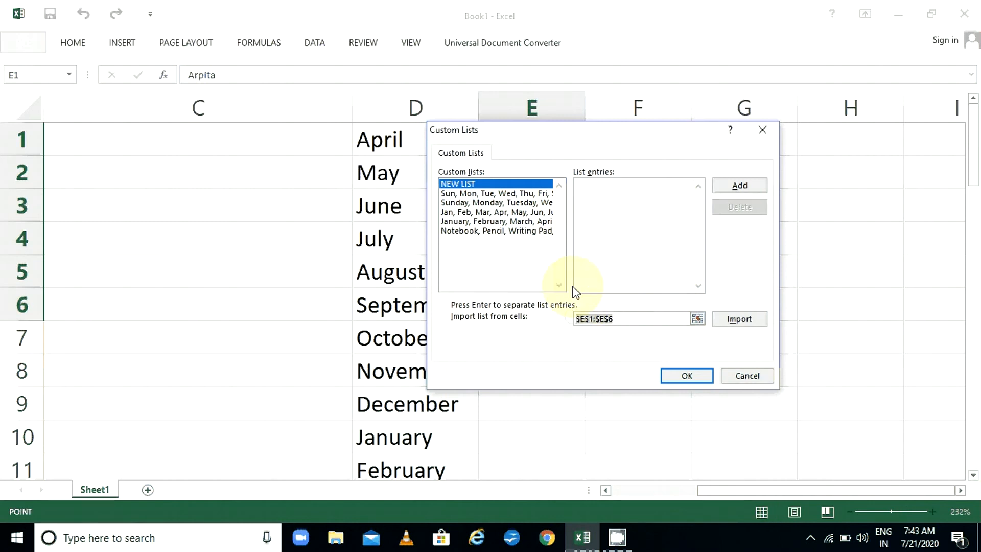
{"action": "left_click_drag", "start_coordinate": [554, 131], "coordinate": [607, 195]}
{"action": "left_click", "coordinate": [814, 435]}
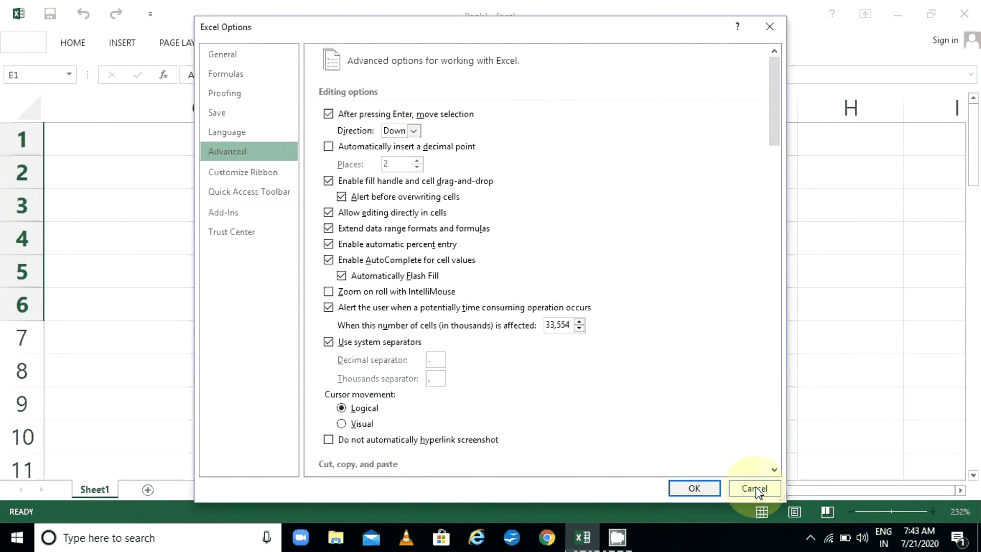
{"action": "left_click", "coordinate": [755, 488]}
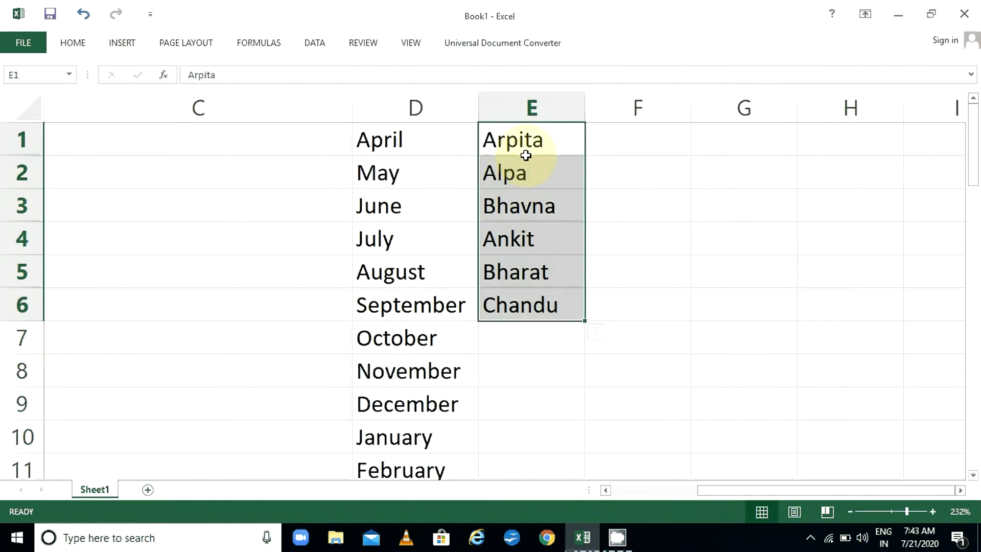
Select the names in E1:E6 and go to the Advanced page of Excel Options
{"action": "left_click", "coordinate": [530, 140]}
{"action": "left_click_drag", "start_coordinate": [530, 141], "coordinate": [537, 307]}
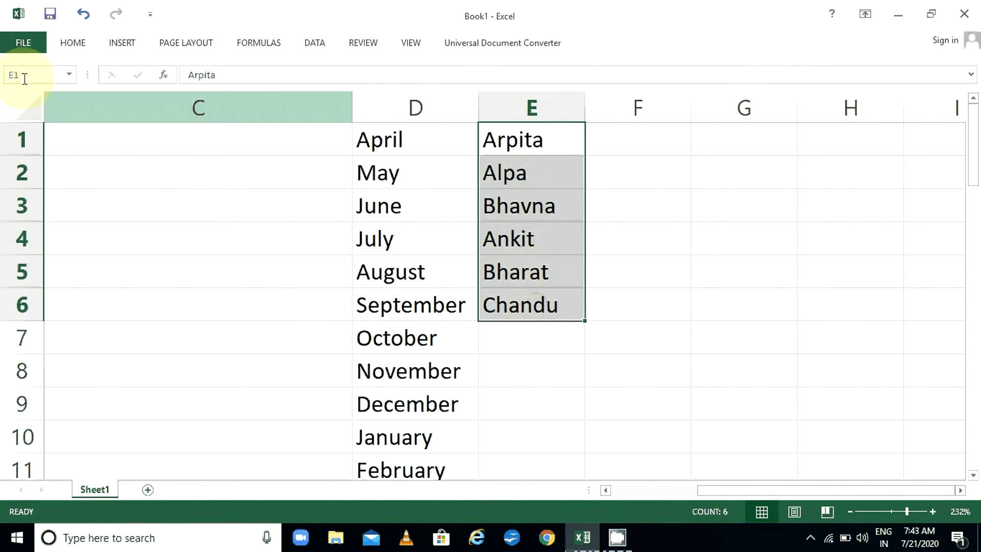
{"action": "left_click", "coordinate": [20, 47]}
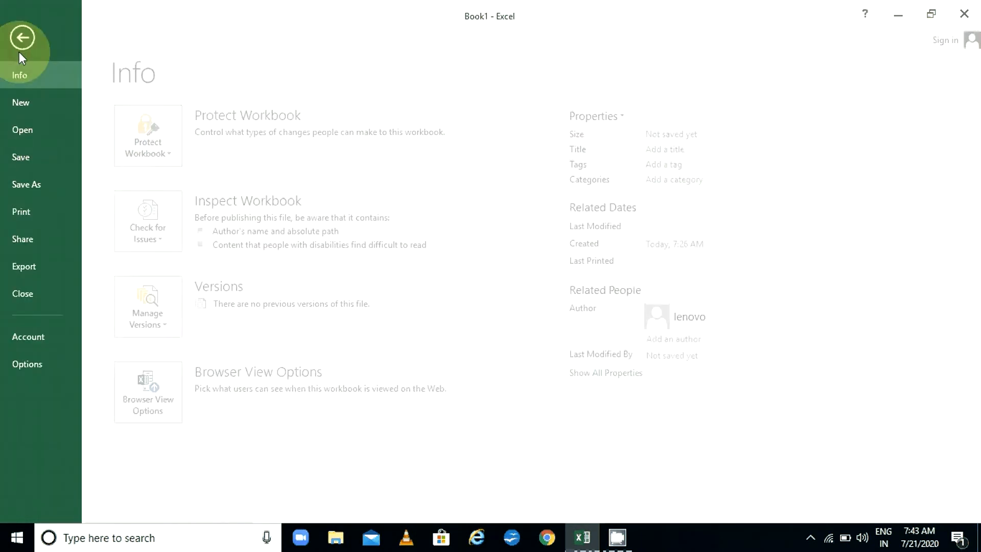
{"action": "left_click", "coordinate": [32, 364]}
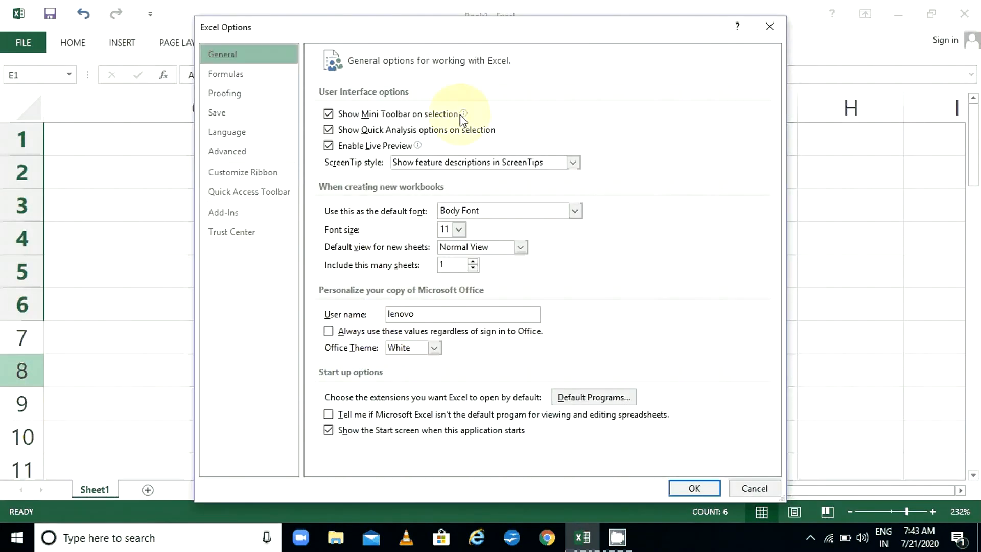
{"action": "left_click", "coordinate": [216, 152]}
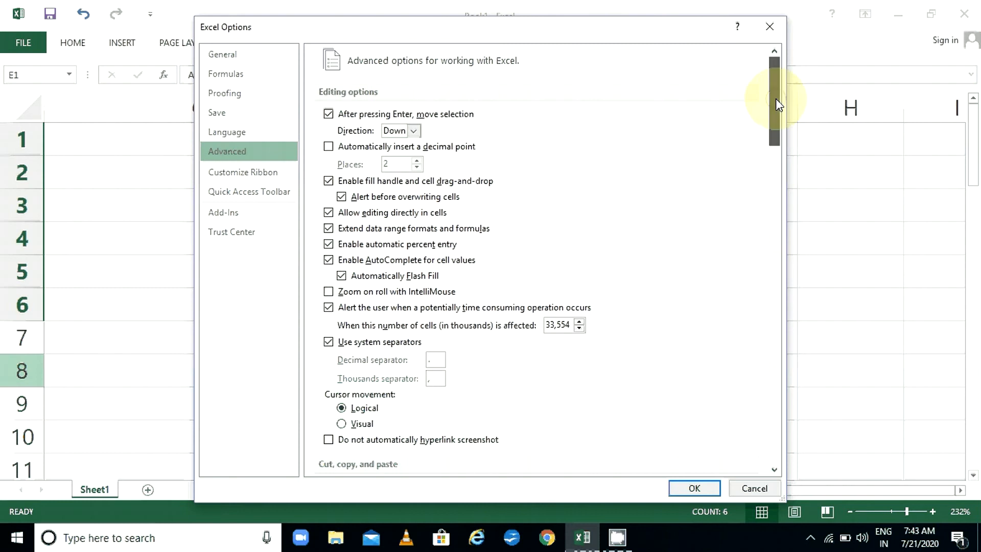
{"action": "left_click_drag", "start_coordinate": [775, 97], "coordinate": [799, 412]}
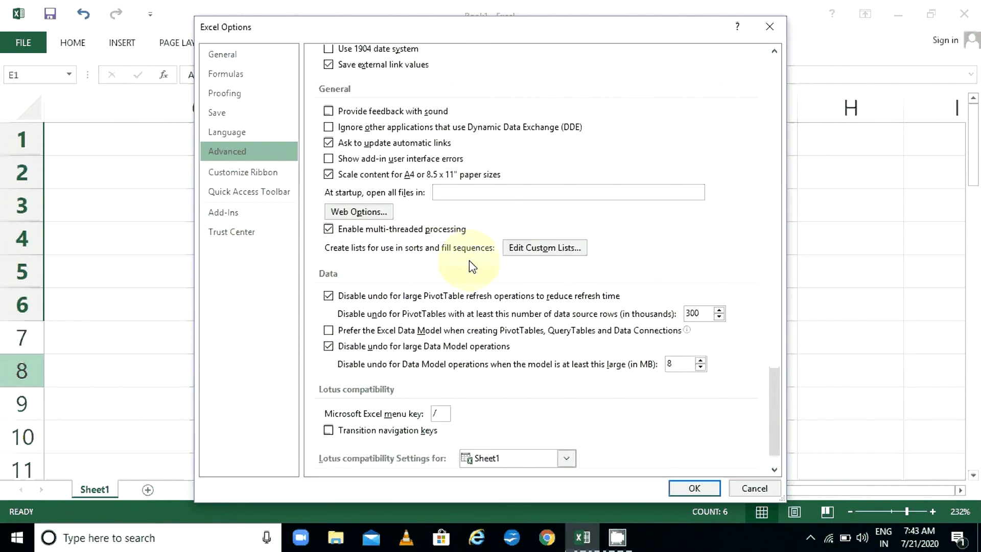
Import $E$1:$E$6 in the Custom Lists dialog and confirm both dialogs with OK
{"action": "left_click", "coordinate": [549, 254]}
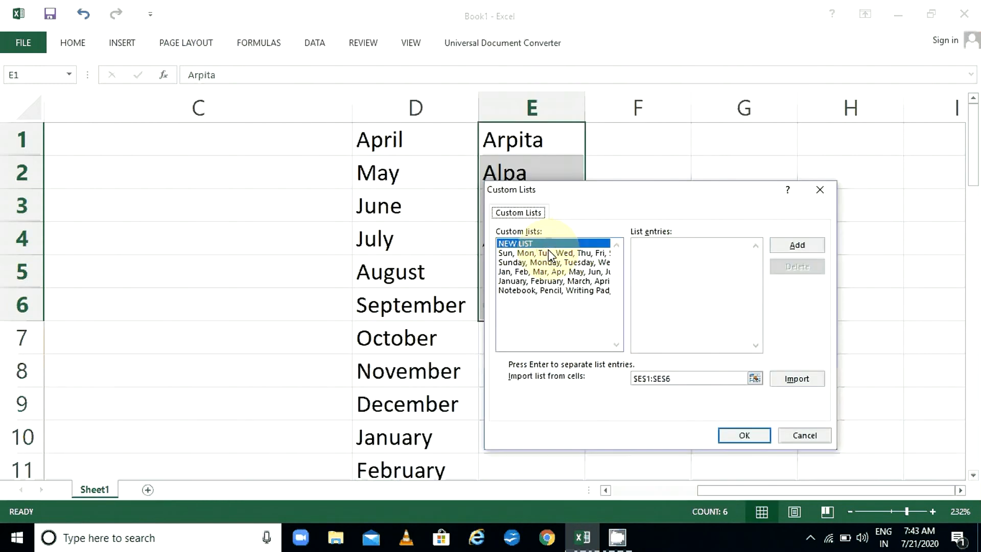
{"action": "left_click", "coordinate": [665, 379]}
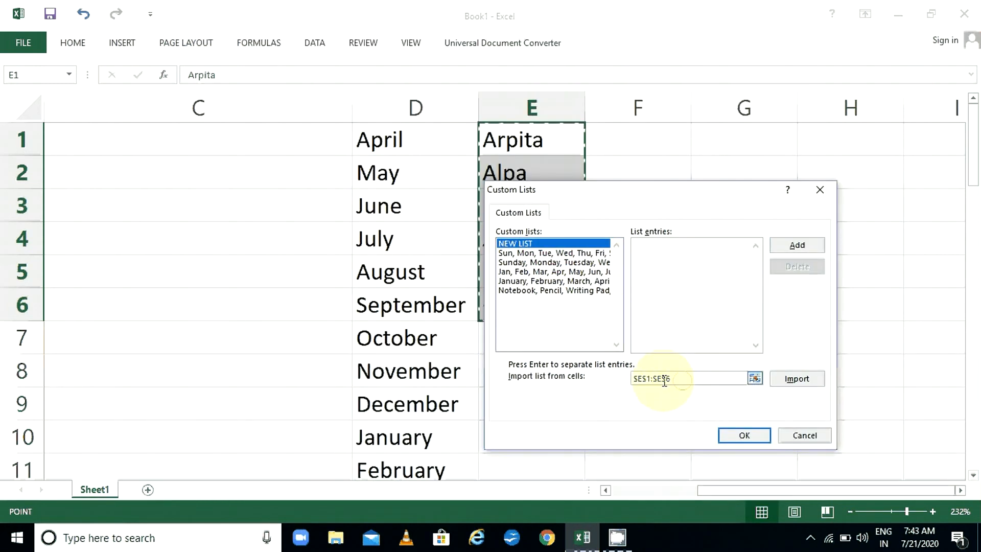
{"action": "left_click_drag", "start_coordinate": [683, 381], "coordinate": [612, 373]}
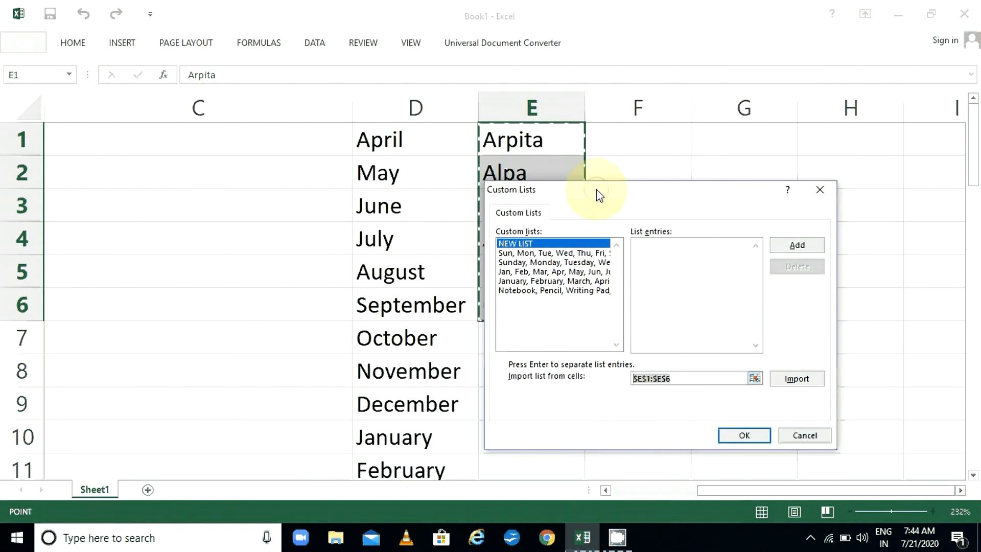
{"action": "left_click_drag", "start_coordinate": [598, 195], "coordinate": [199, 162]}
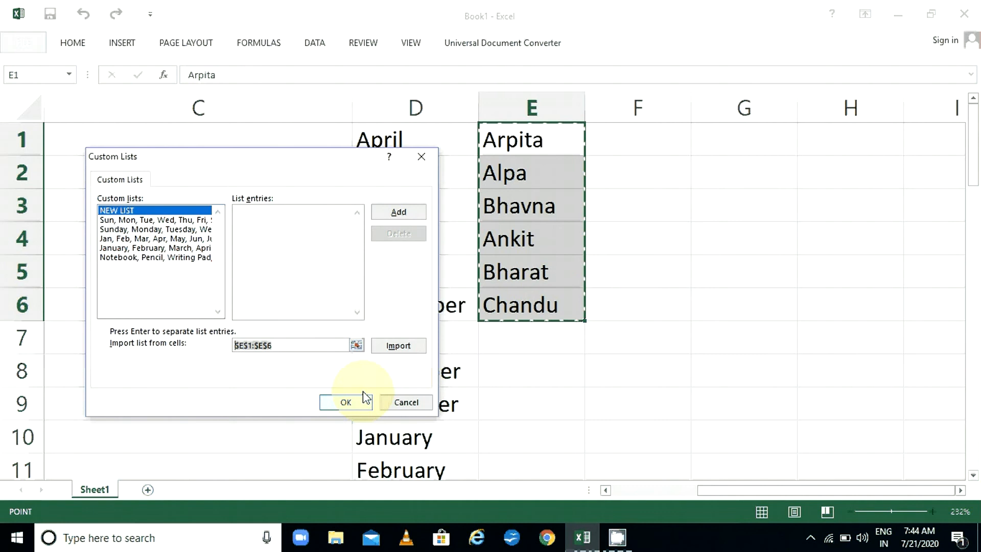
{"action": "left_click", "coordinate": [355, 346]}
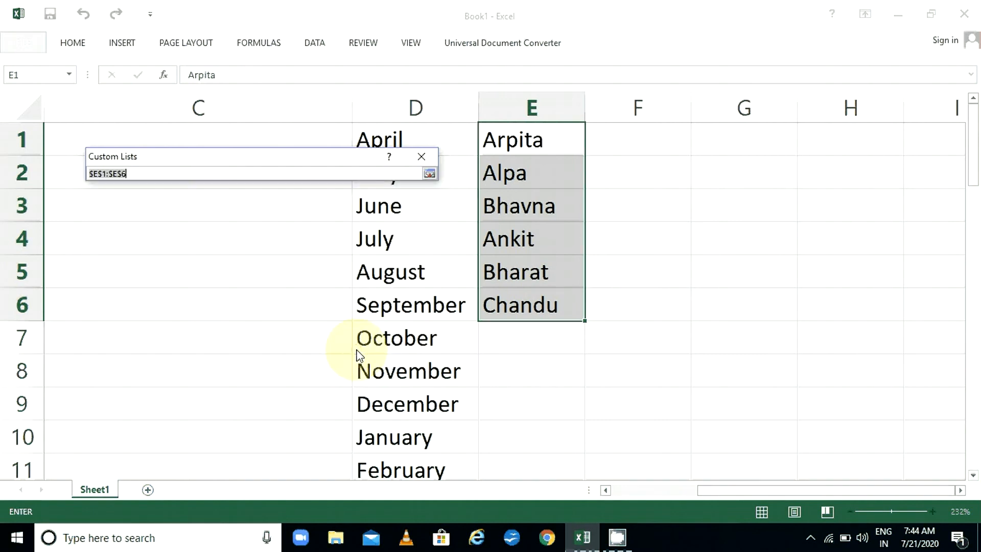
{"action": "left_click_drag", "start_coordinate": [532, 136], "coordinate": [532, 299]}
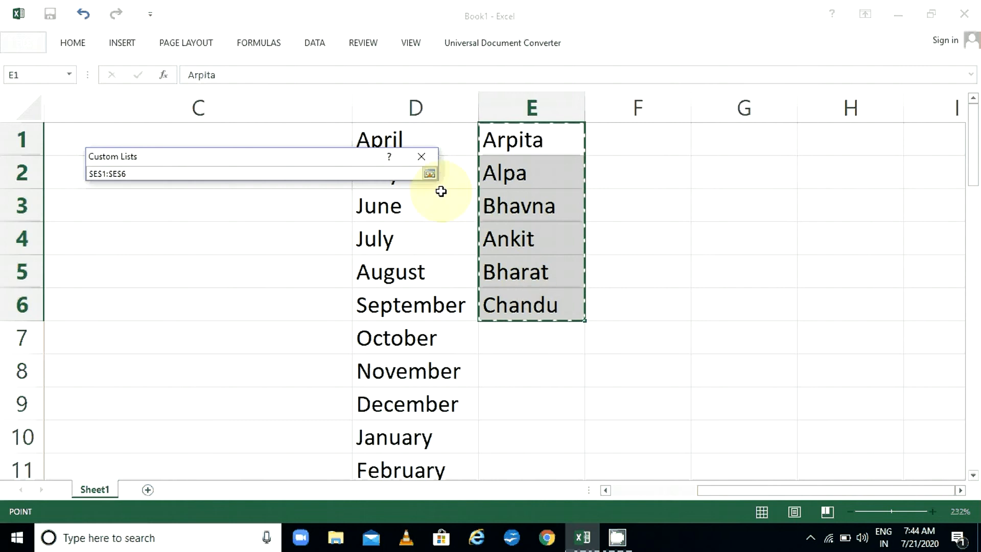
{"action": "left_click", "coordinate": [430, 173]}
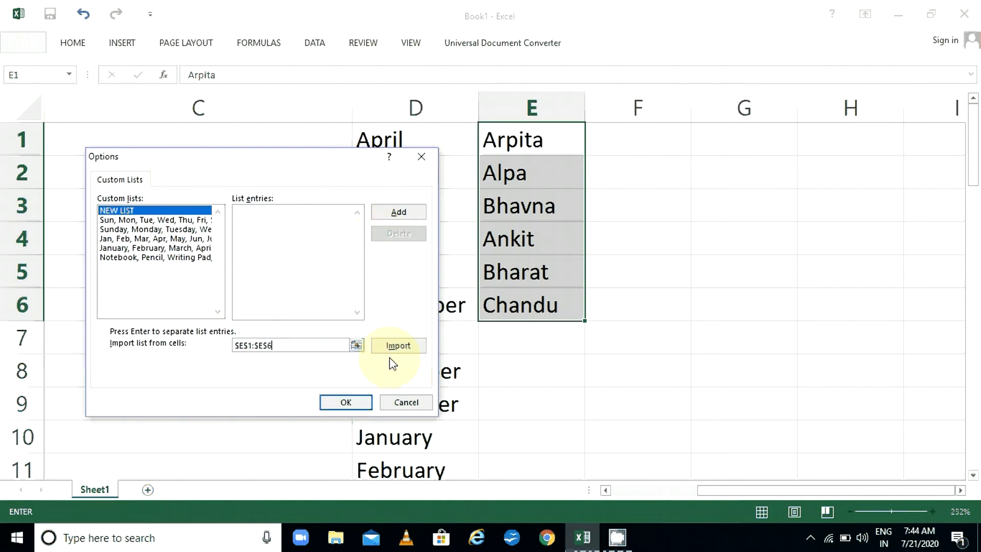
{"action": "left_click", "coordinate": [403, 351]}
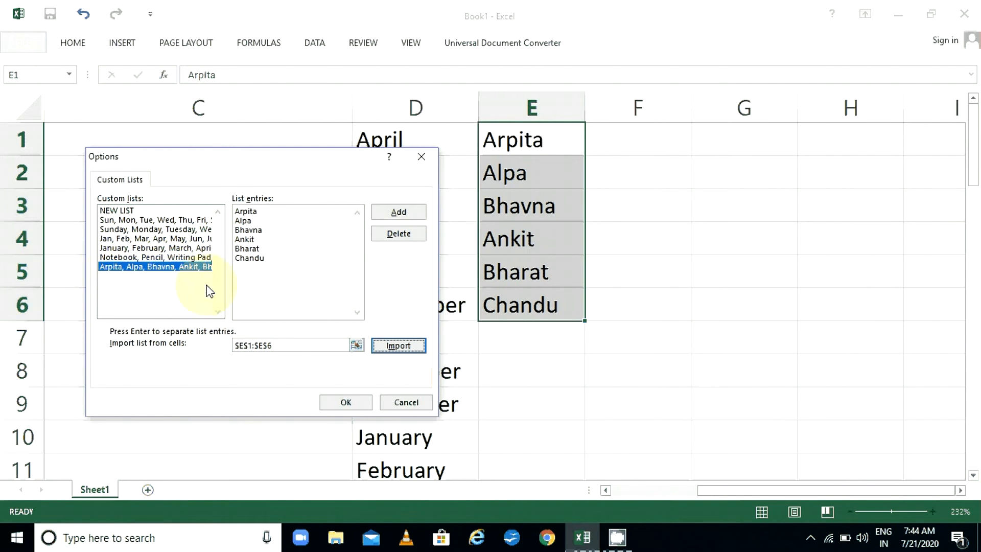
{"action": "left_click", "coordinate": [352, 404]}
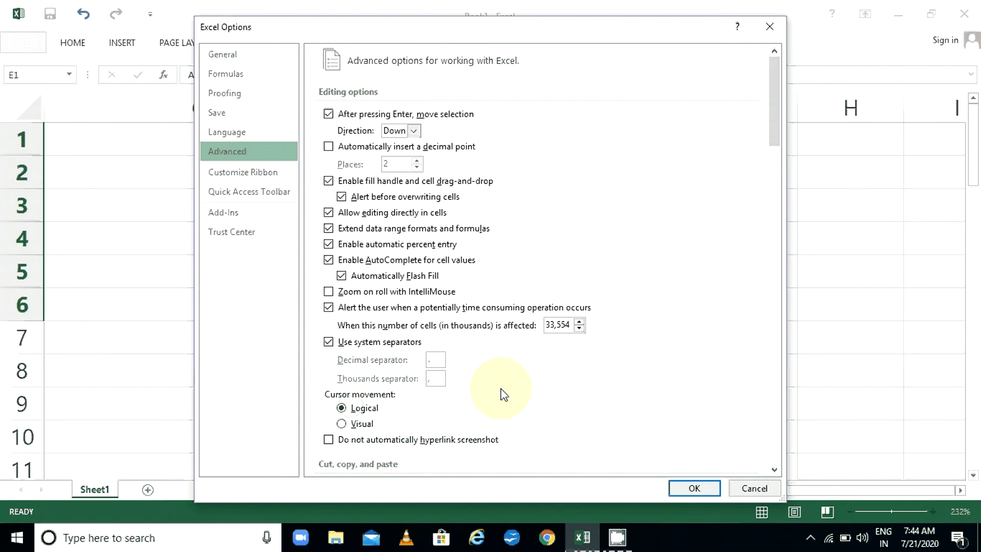
{"action": "left_click", "coordinate": [702, 494]}
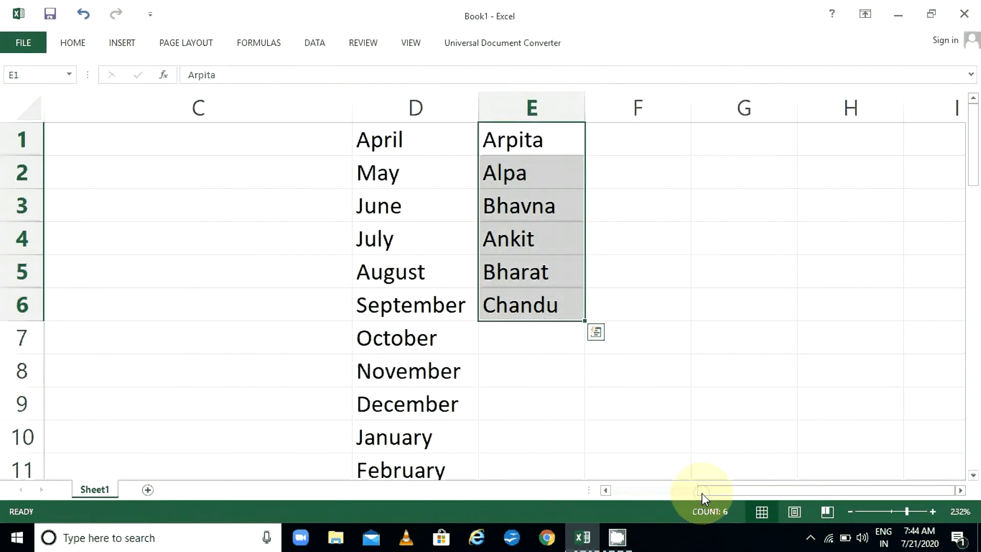
Enter the first custom-list name in G1 and autofill it down to G10
{"action": "left_click", "coordinate": [731, 139]}
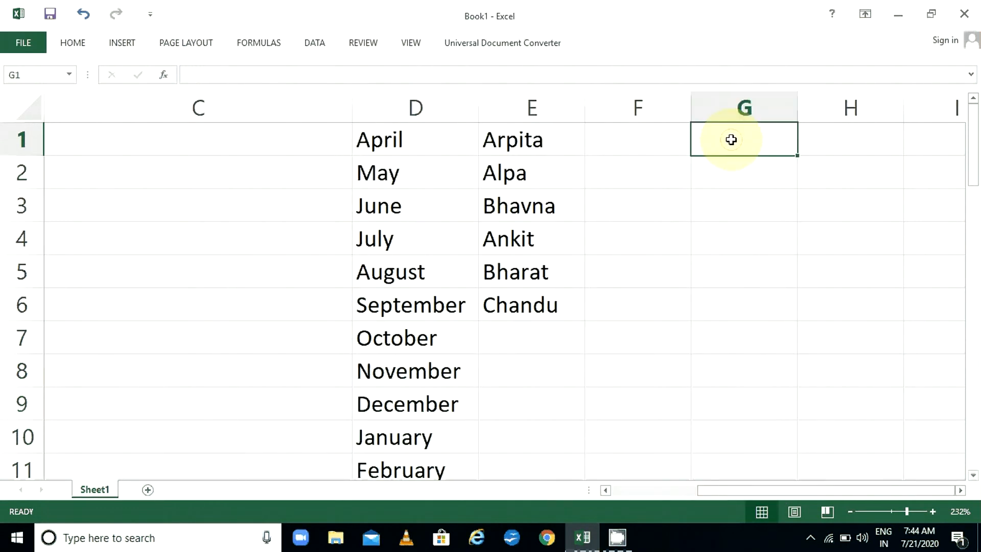
{"action": "type", "text": "Arpita"}
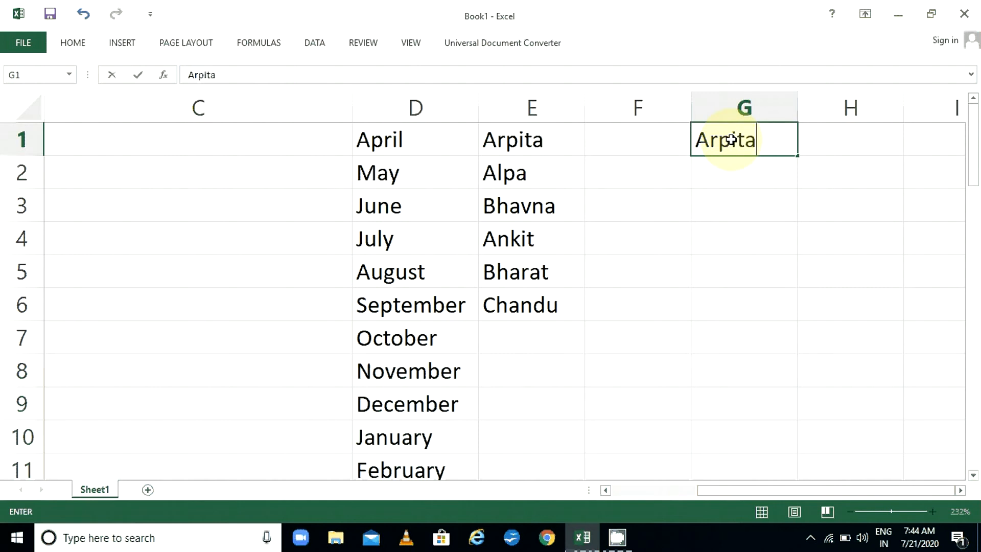
{"action": "key", "text": "Return"}
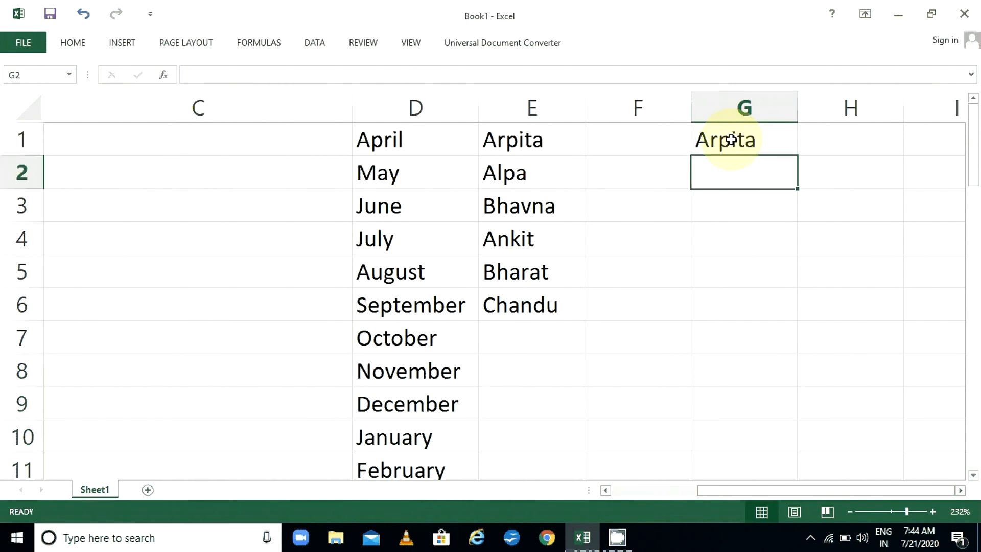
{"action": "left_click", "coordinate": [732, 139]}
{"action": "left_click_drag", "start_coordinate": [799, 155], "coordinate": [801, 450]}
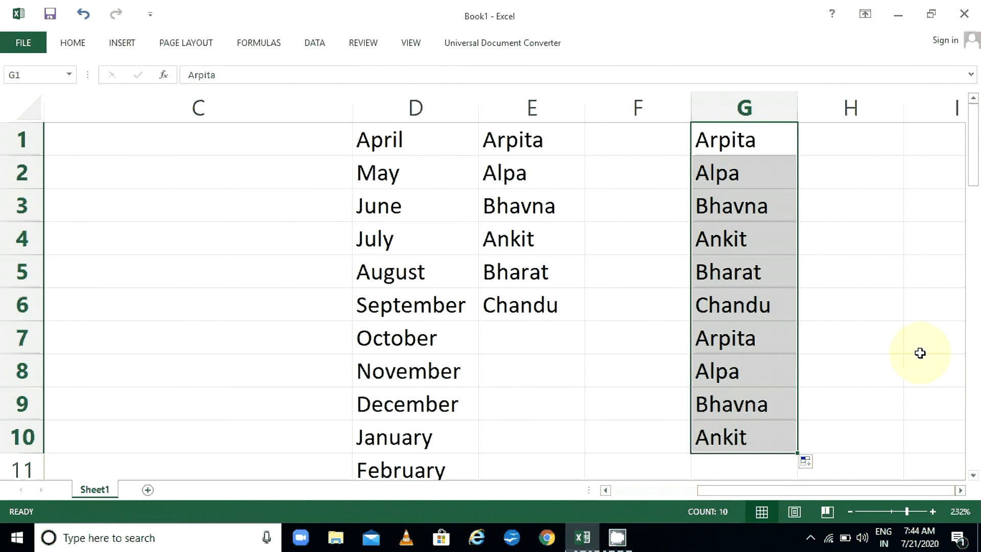
Reselect the filled names in G1:G10, then start a new blank workbook
{"action": "left_click", "coordinate": [647, 217]}
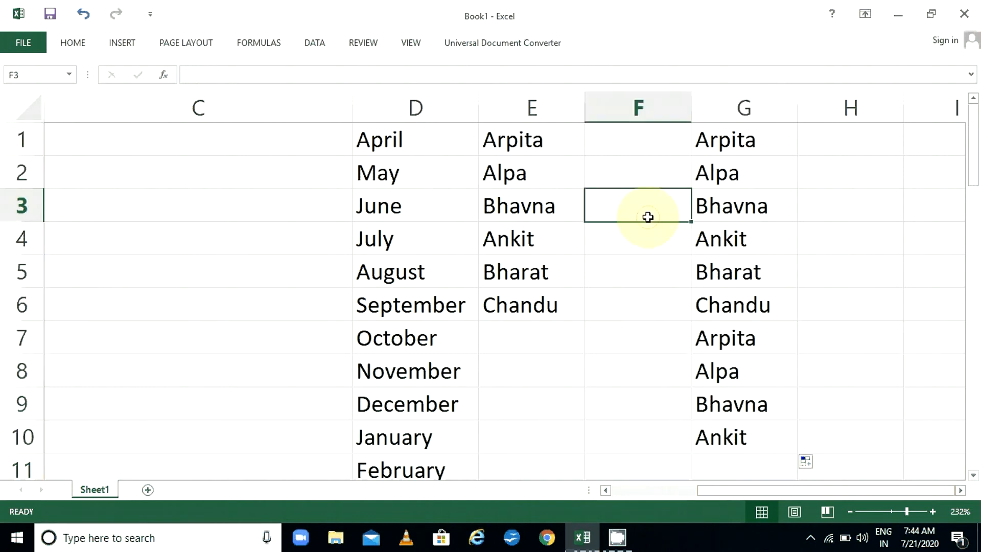
{"action": "left_click", "coordinate": [716, 137]}
{"action": "left_click_drag", "start_coordinate": [716, 137], "coordinate": [715, 445]}
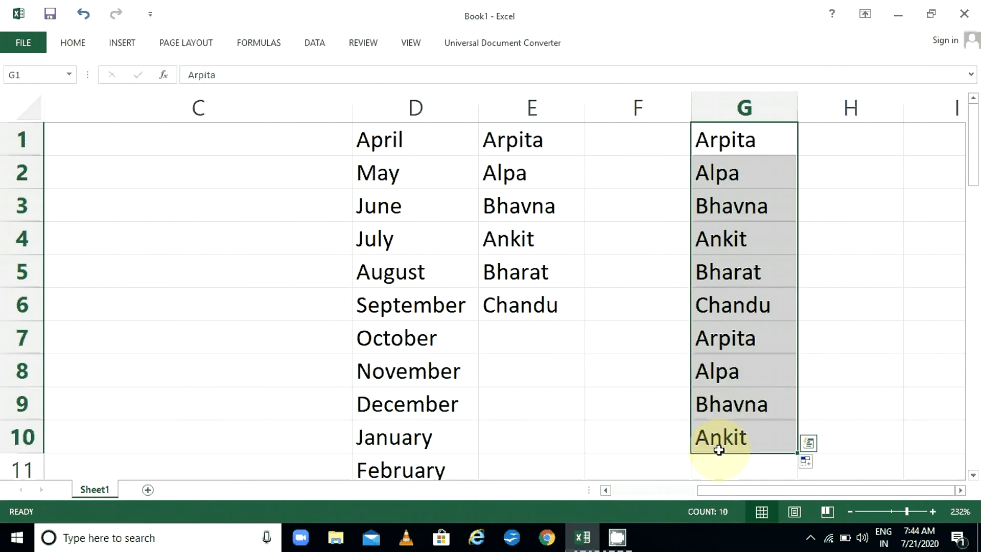
{"action": "left_click_drag", "start_coordinate": [720, 493], "coordinate": [806, 483]}
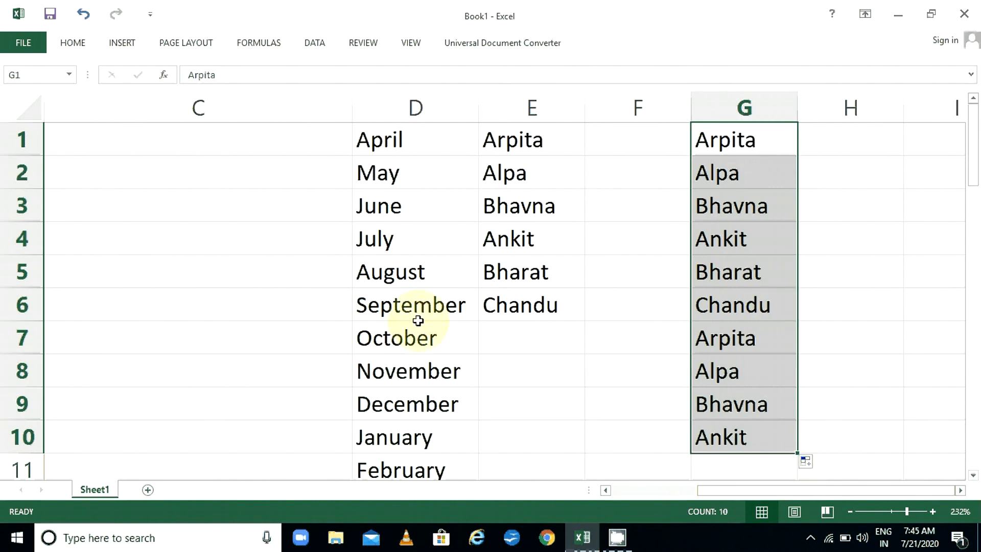
{"action": "key", "text": "ctrl+n"}
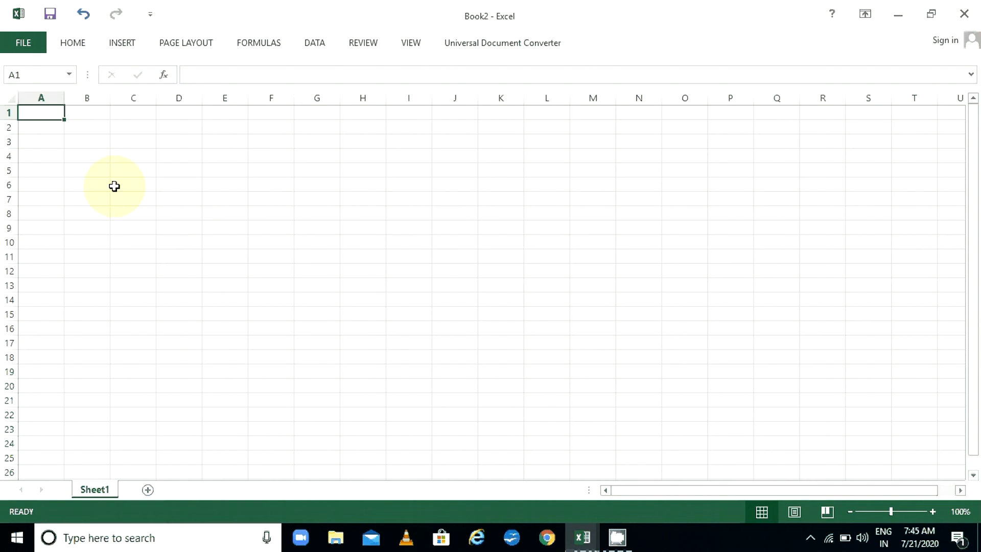
Type the first custom-list name in A1 of Book2 and autofill it down to A7
{"action": "type", "text": "A"}
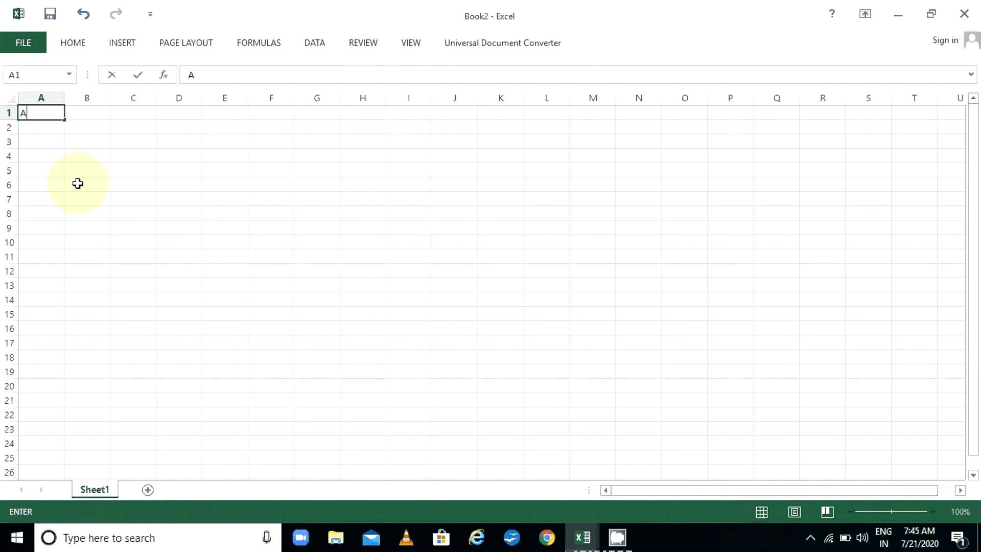
{"action": "type", "text": "rpita"}
{"action": "key", "text": "Return"}
{"action": "left_click", "coordinate": [43, 112]}
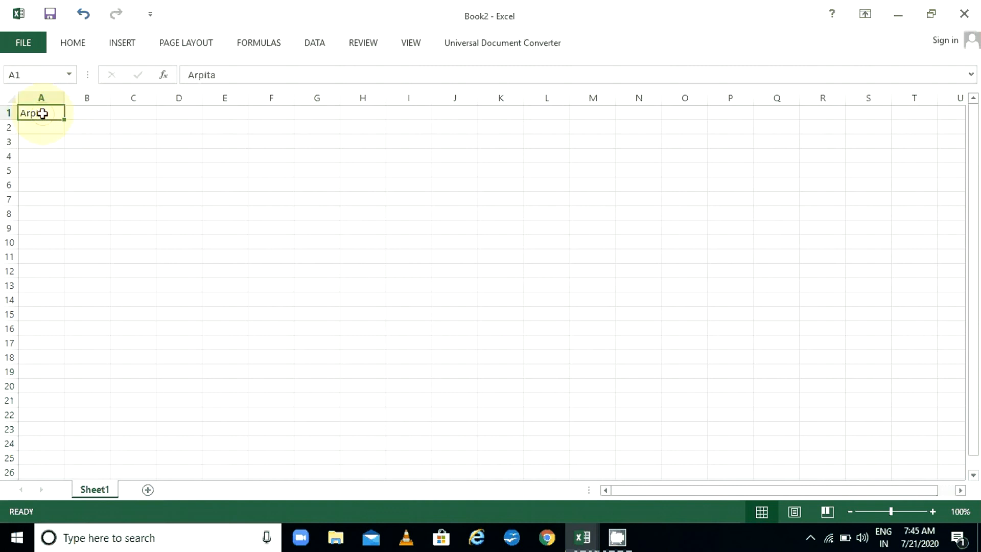
{"action": "left_click_drag", "start_coordinate": [65, 118], "coordinate": [63, 202]}
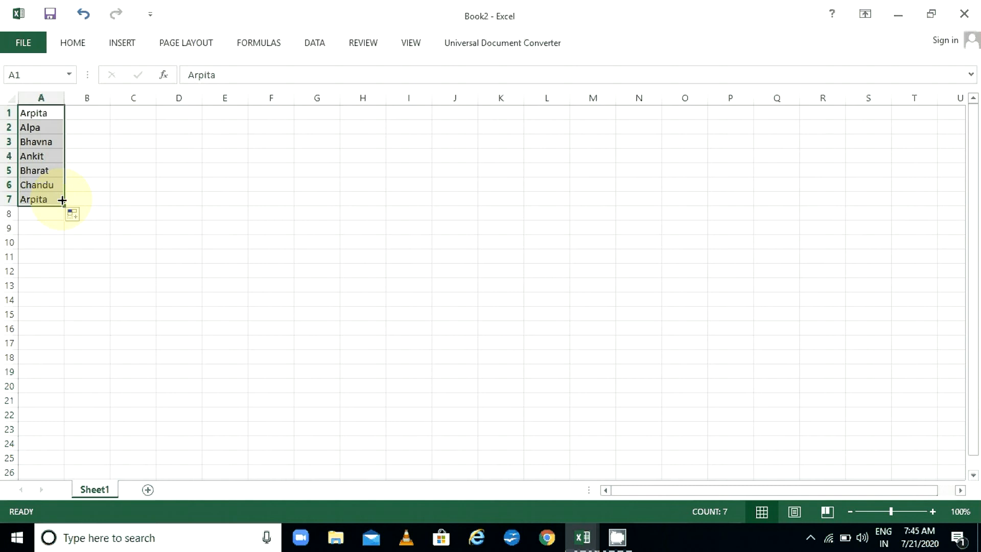
{"action": "left_click", "coordinate": [372, 123]}
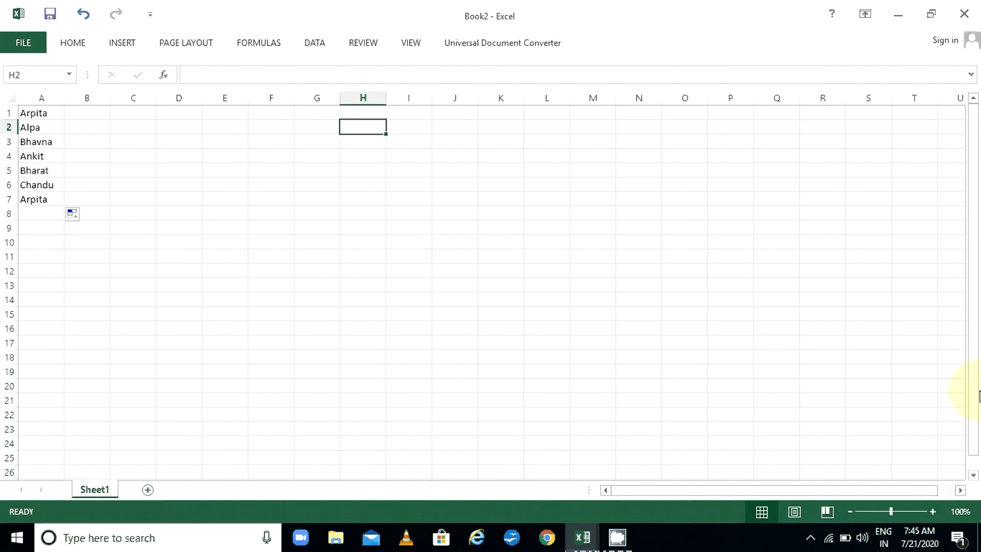
{"action": "left_click_drag", "start_coordinate": [977, 390], "coordinate": [971, 294]}
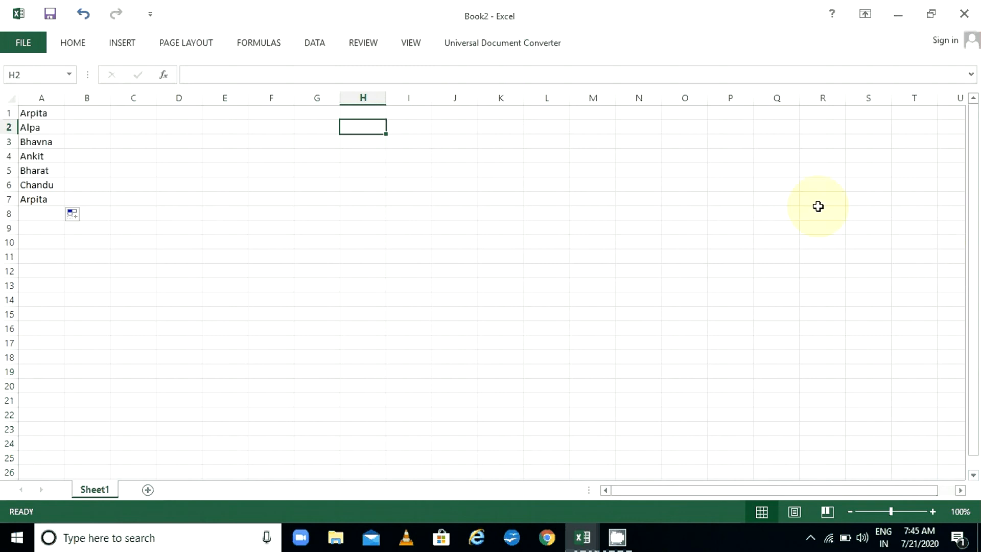
Enter the surnames for the first three people in B1:B3
{"action": "left_click", "coordinate": [89, 112]}
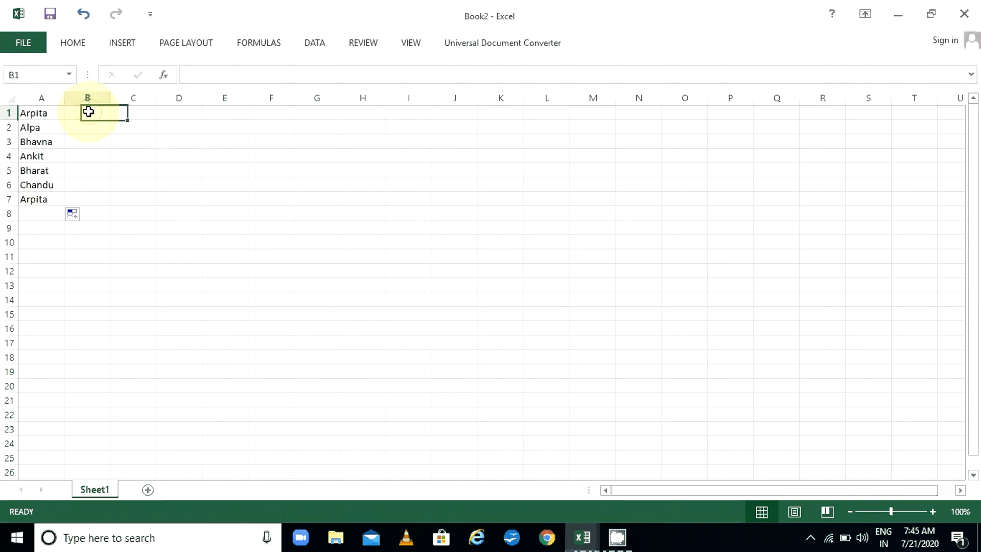
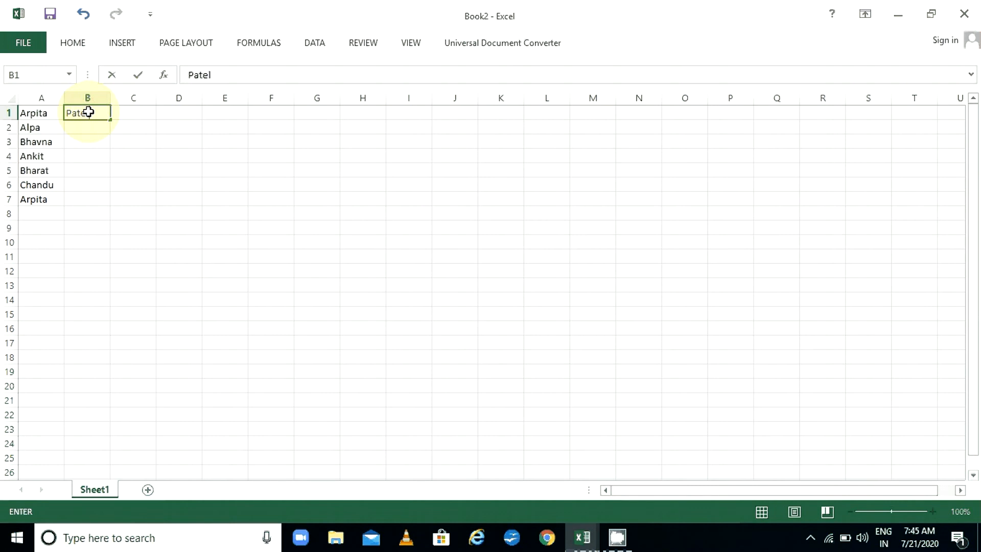
{"action": "key", "text": "Return"}
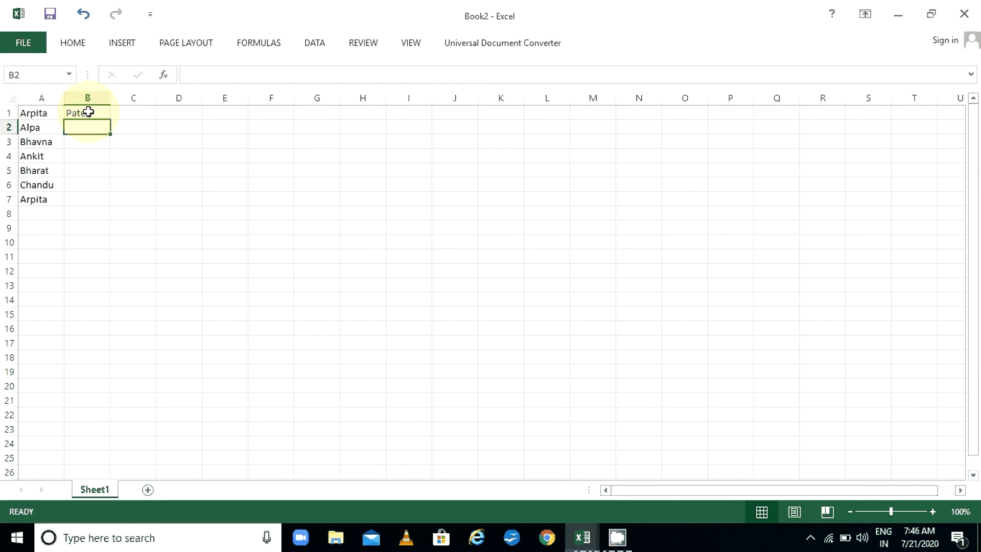
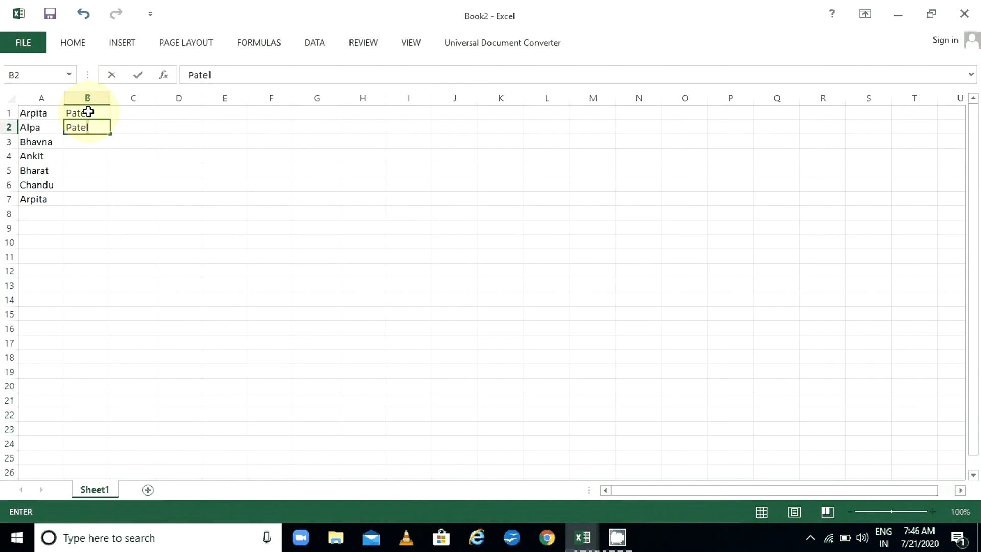
{"action": "key", "text": "Return"}
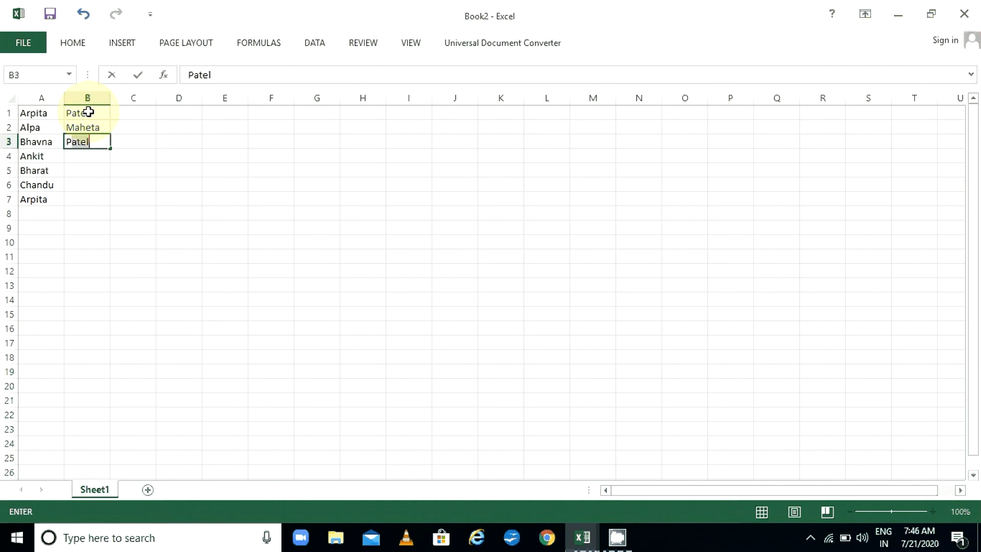
{"action": "key", "text": "Return"}
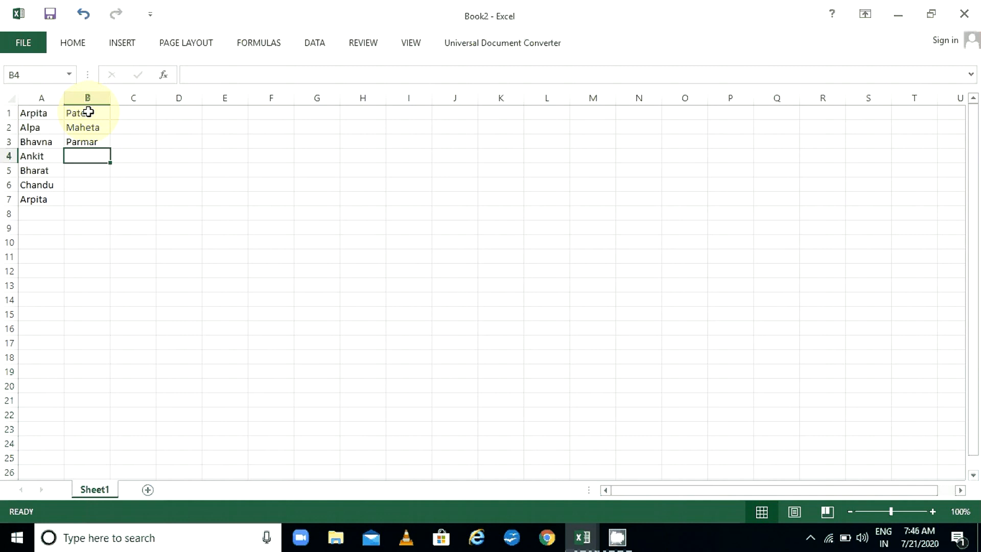
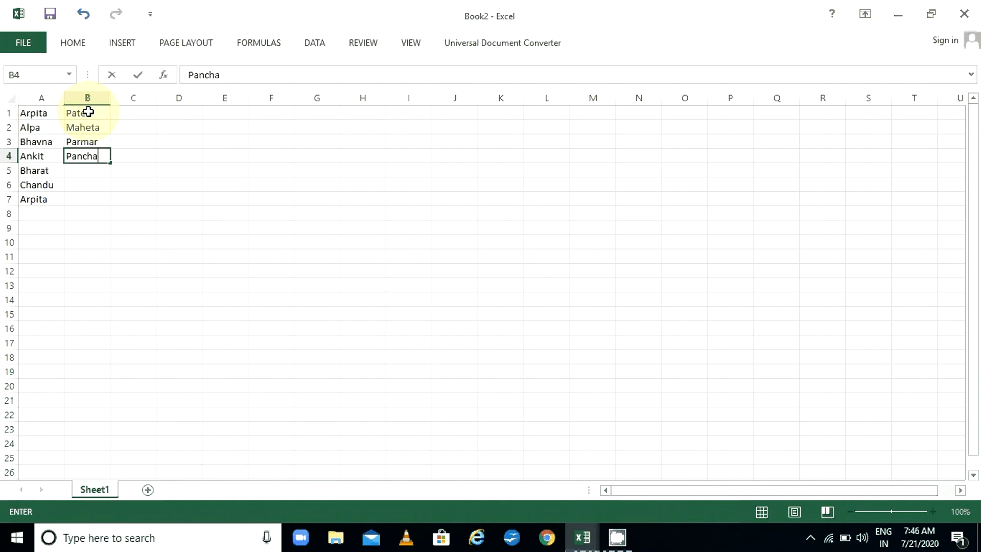
Enter the remaining surnames in B4:B6 and delete the repeated name in A7
{"action": "key", "text": "Return"}
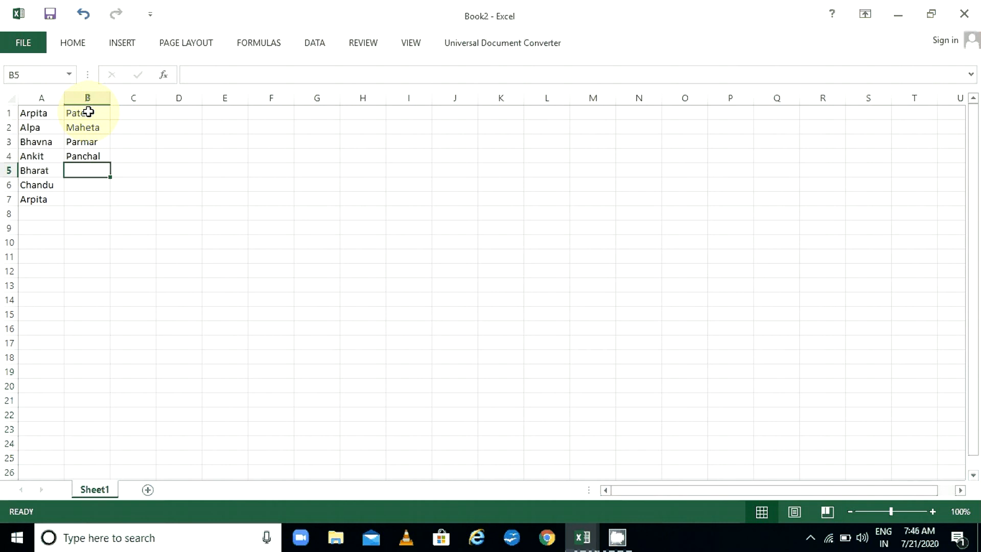
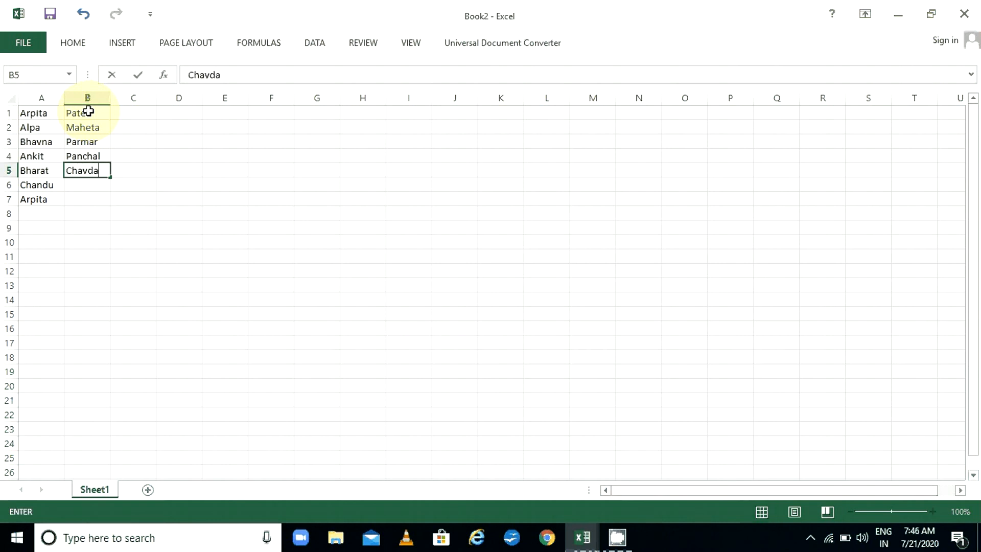
{"action": "key", "text": "Return"}
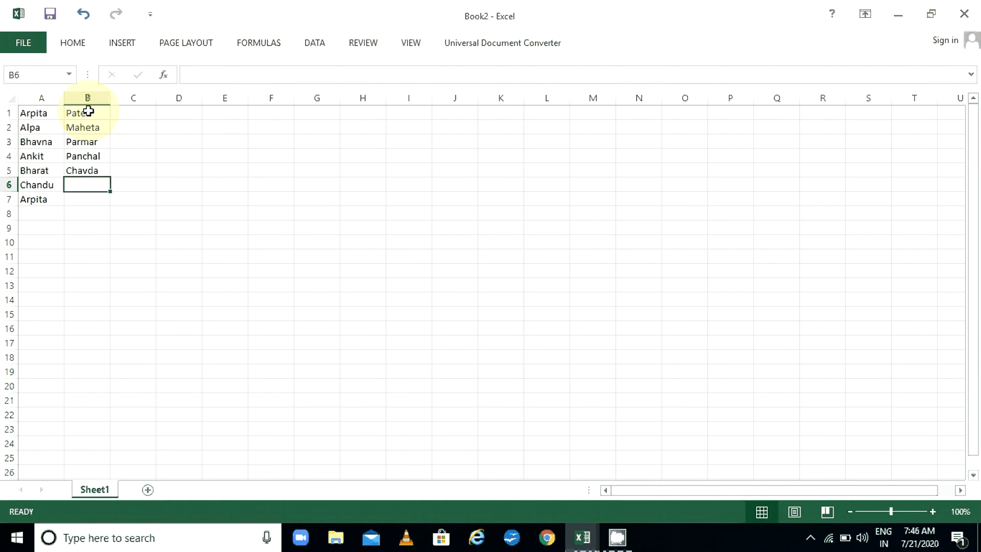
{"action": "type", "text": "Pa"}
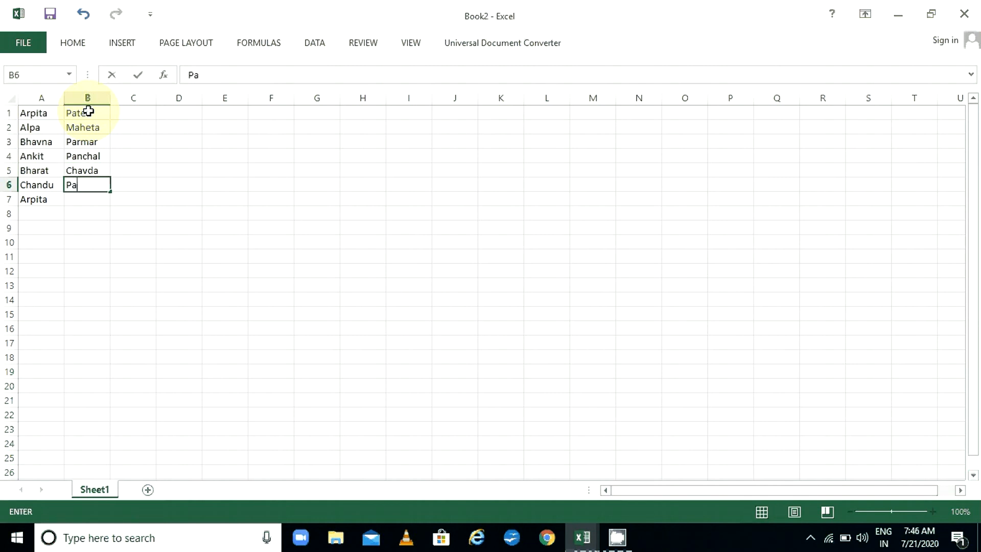
{"action": "key", "text": "BackSpace"}
{"action": "key", "text": "Return"}
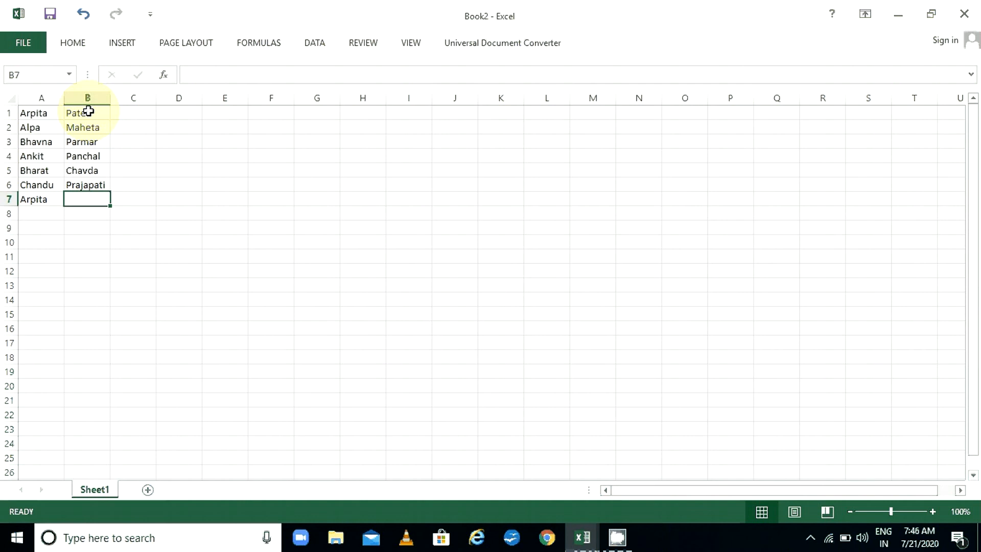
{"action": "key", "text": "Left"}
{"action": "key", "text": "Delete"}
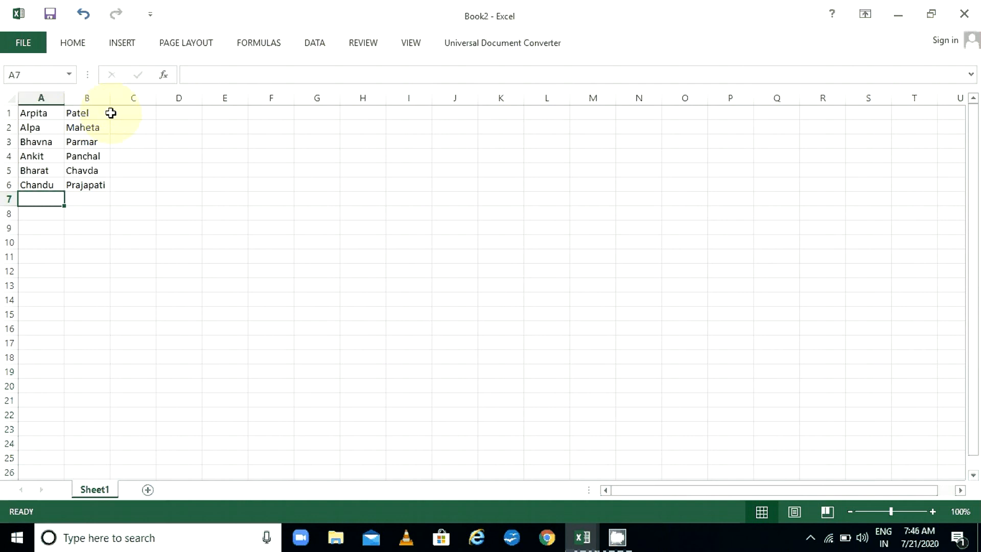
{"action": "left_click", "coordinate": [118, 113]}
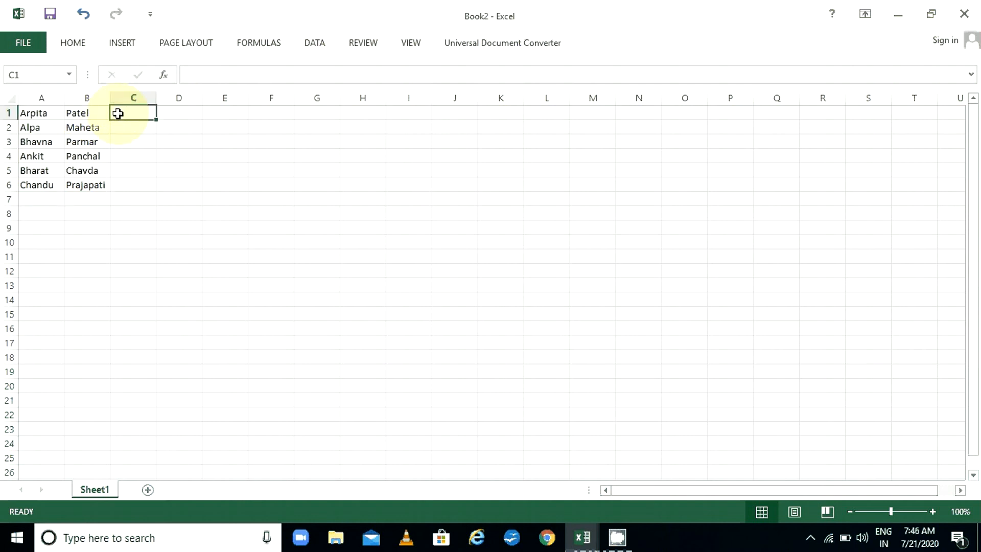
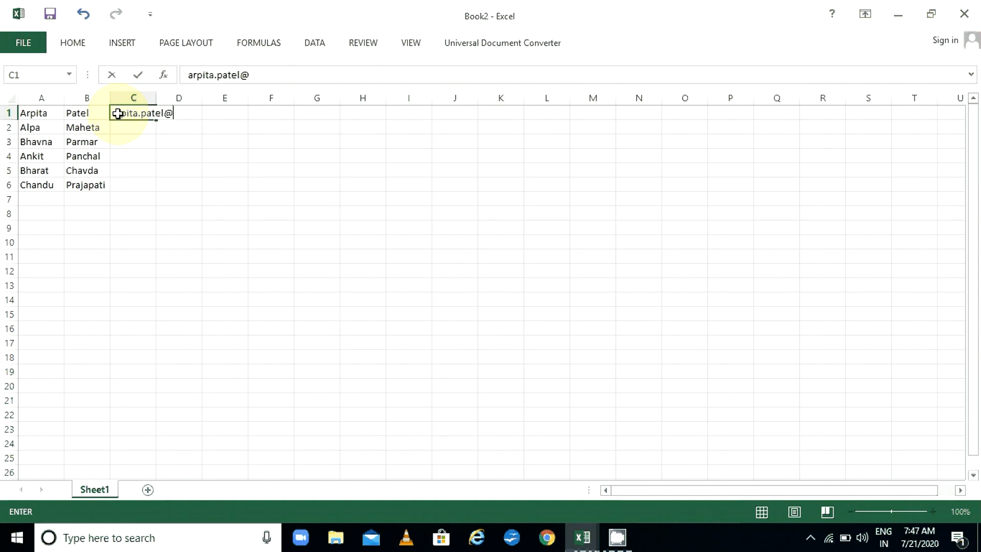
{"action": "key", "text": "Return"}
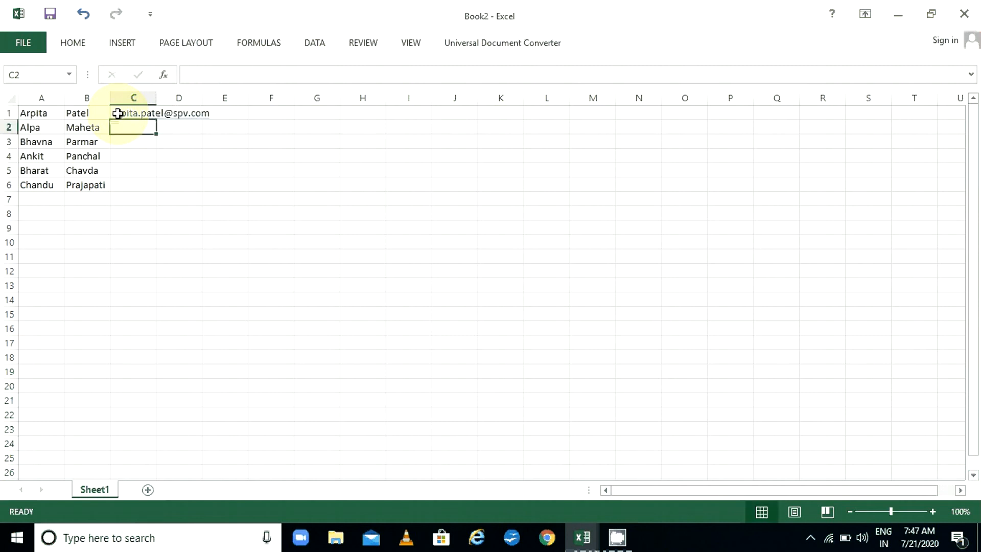
{"action": "double_click", "coordinate": [157, 99]}
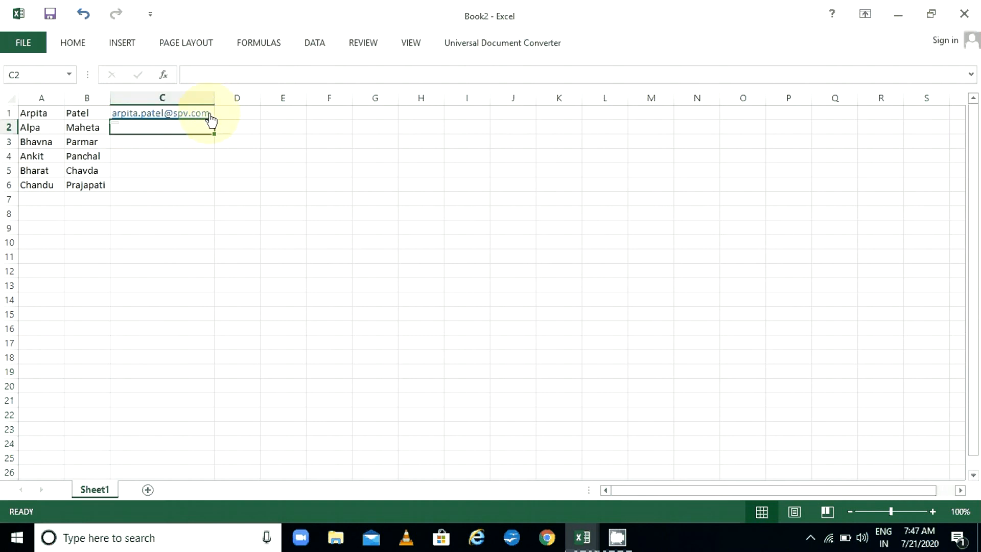
Flash Fill emails for rows 2–6 from the C1 example and autofit column C
{"action": "key", "text": "Up"}
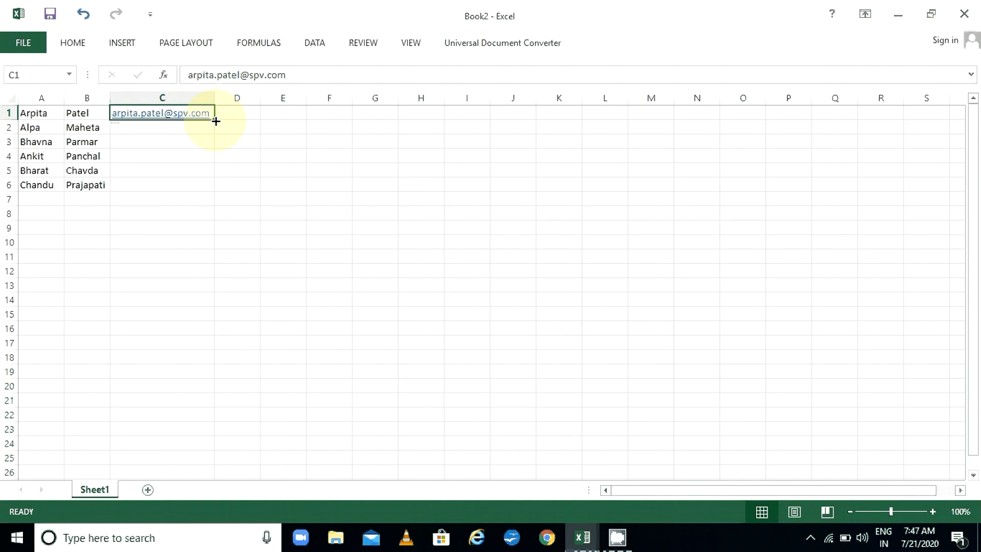
{"action": "left_click", "coordinate": [74, 45]}
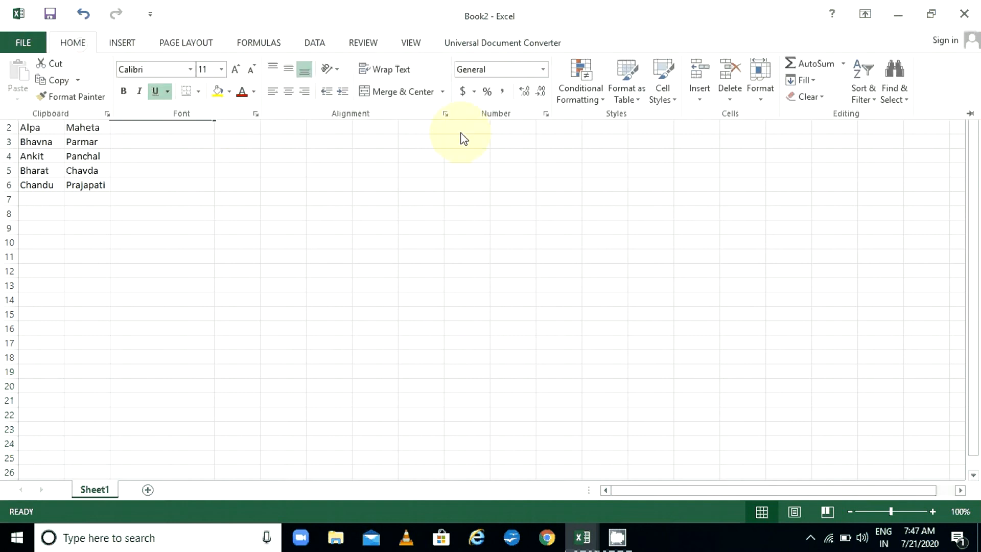
{"action": "left_click", "coordinate": [803, 81]}
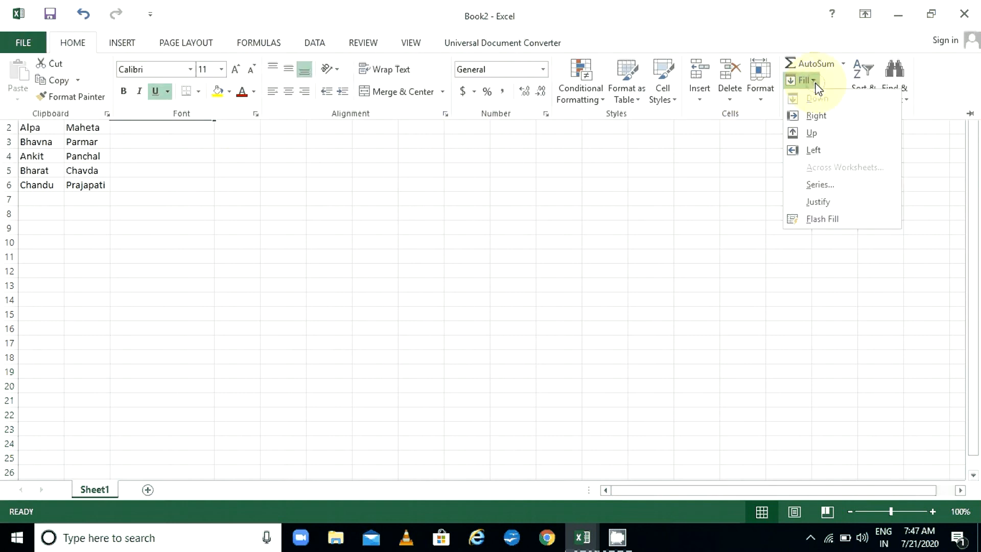
{"action": "left_click", "coordinate": [820, 220]}
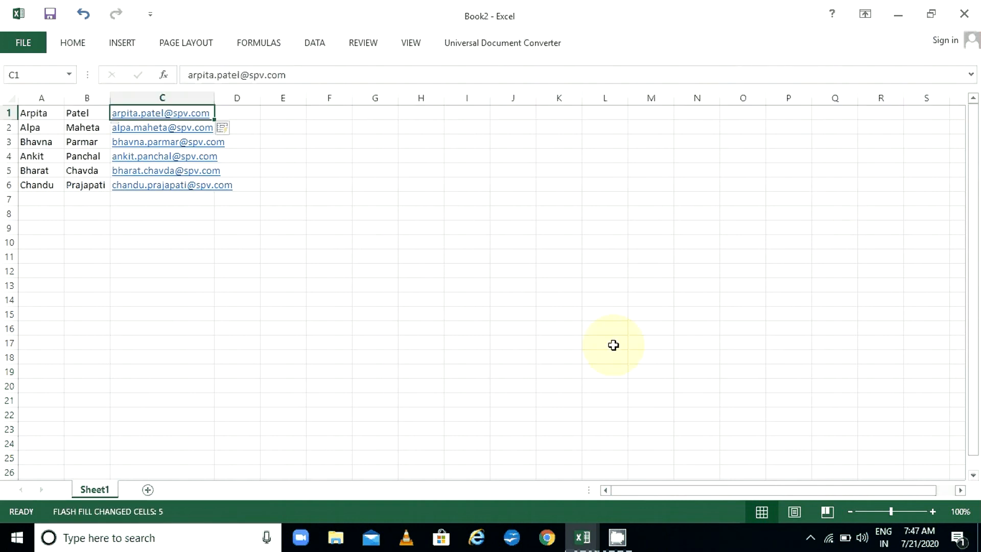
{"action": "left_click_drag", "start_coordinate": [213, 98], "coordinate": [213, 98]}
{"action": "double_click", "coordinate": [214, 97]}
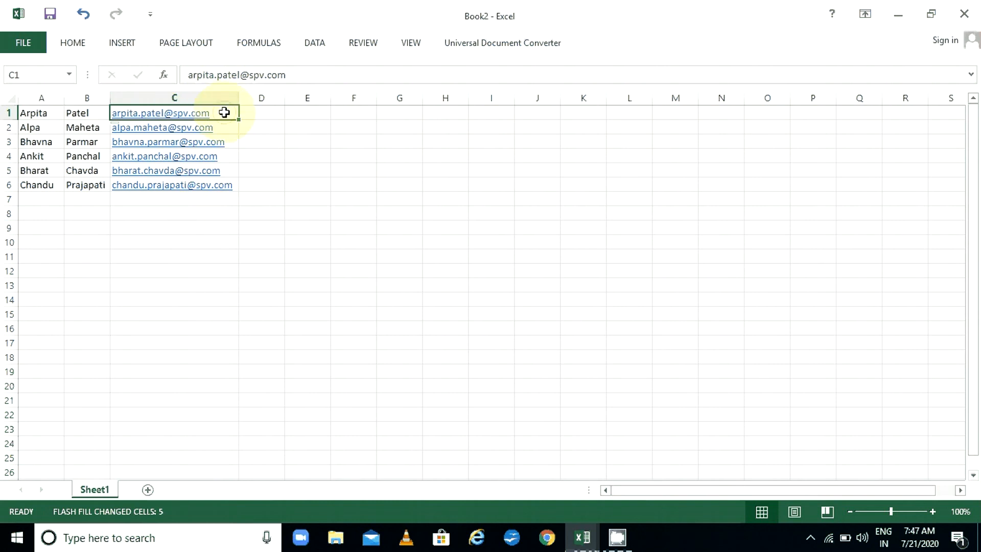
{"action": "left_click_drag", "start_coordinate": [224, 113], "coordinate": [228, 183]}
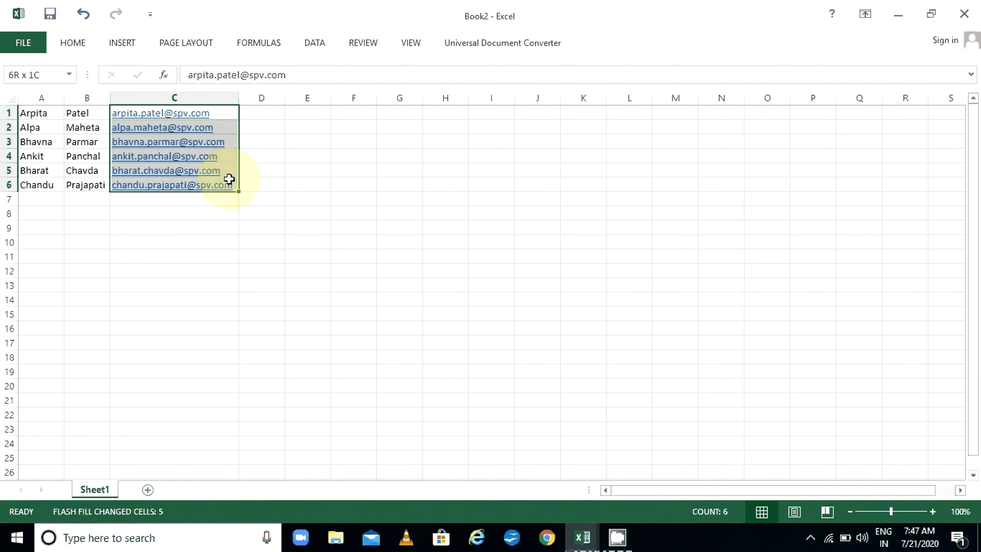
Enter a seventh person's first name in A7 and surname in B7
{"action": "left_click", "coordinate": [53, 200]}
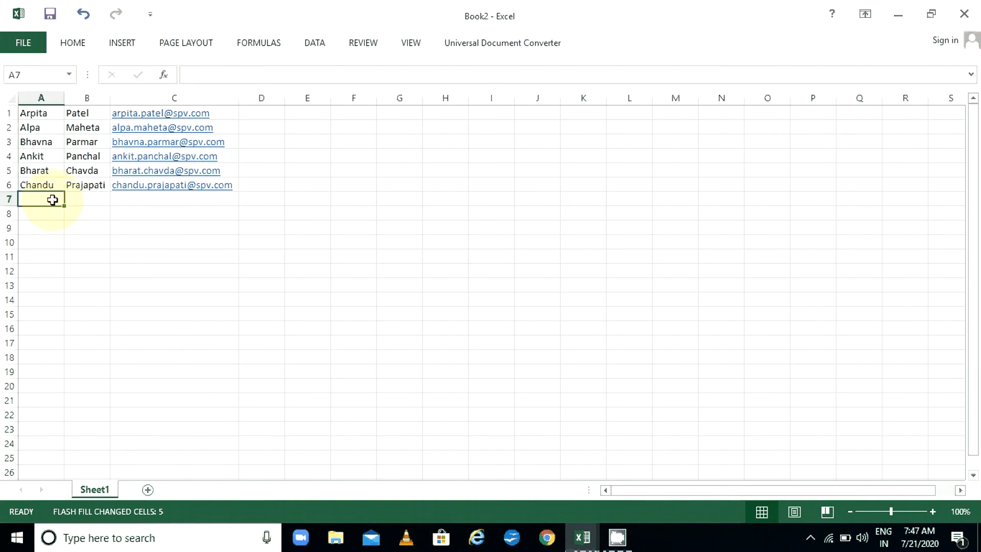
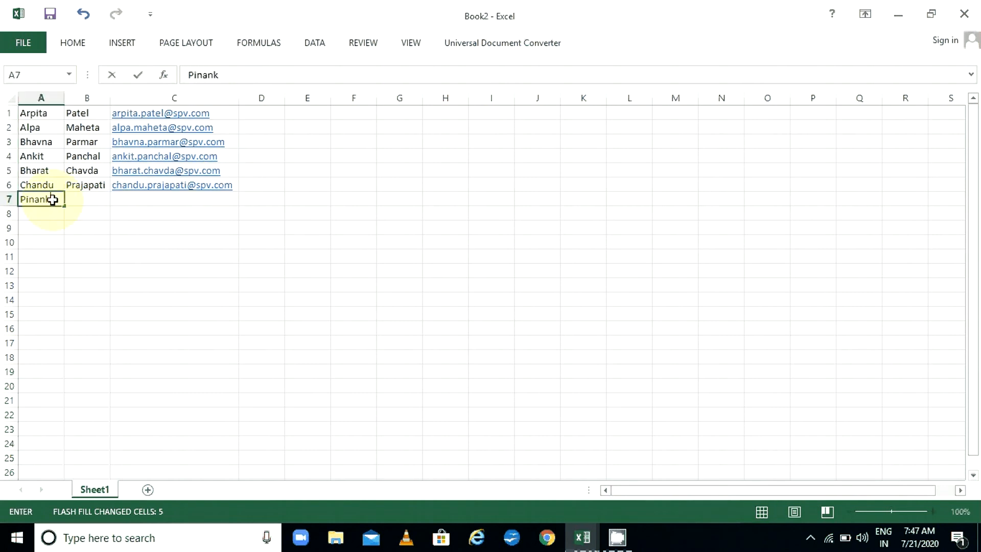
{"action": "key", "text": "Tab"}
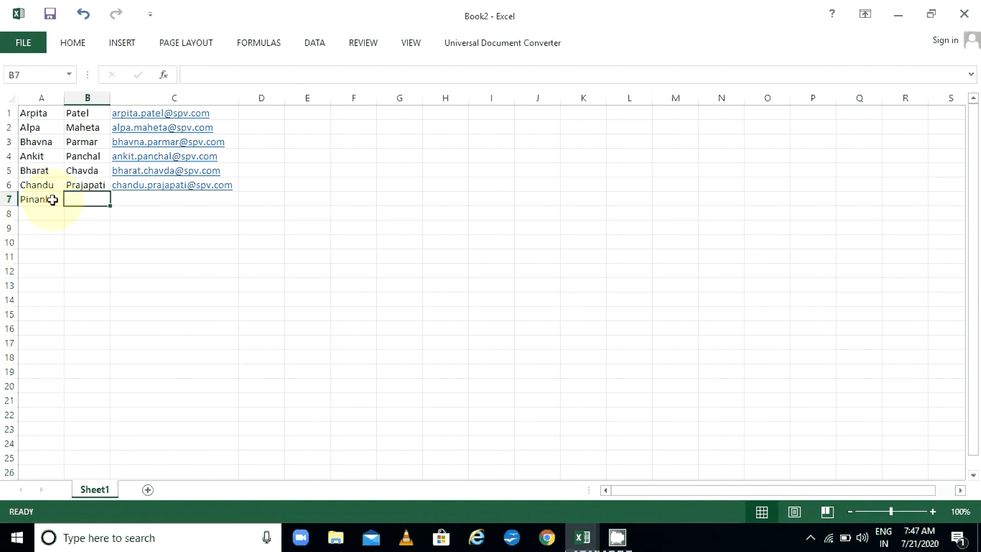
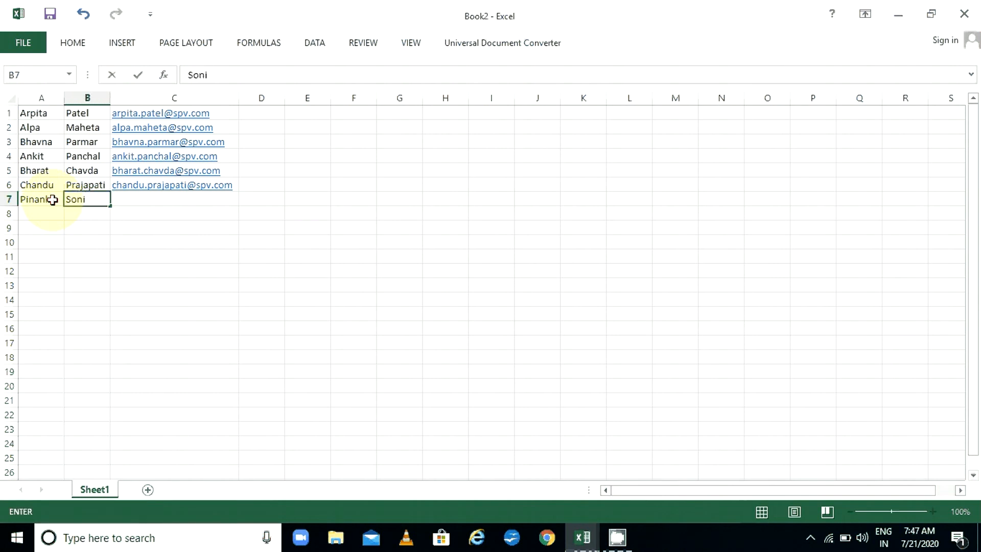
{"action": "key", "text": "Tab"}
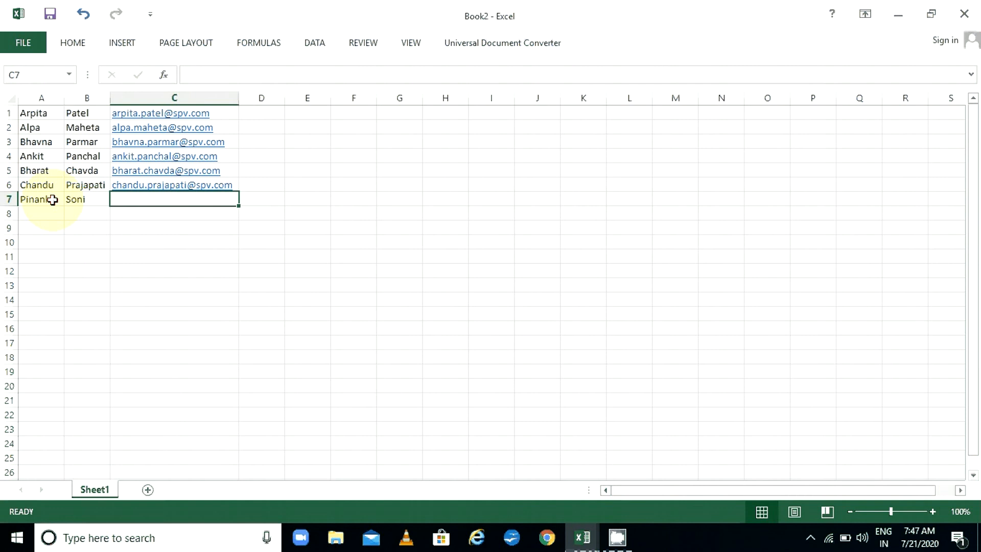
{"action": "left_click", "coordinate": [232, 114]}
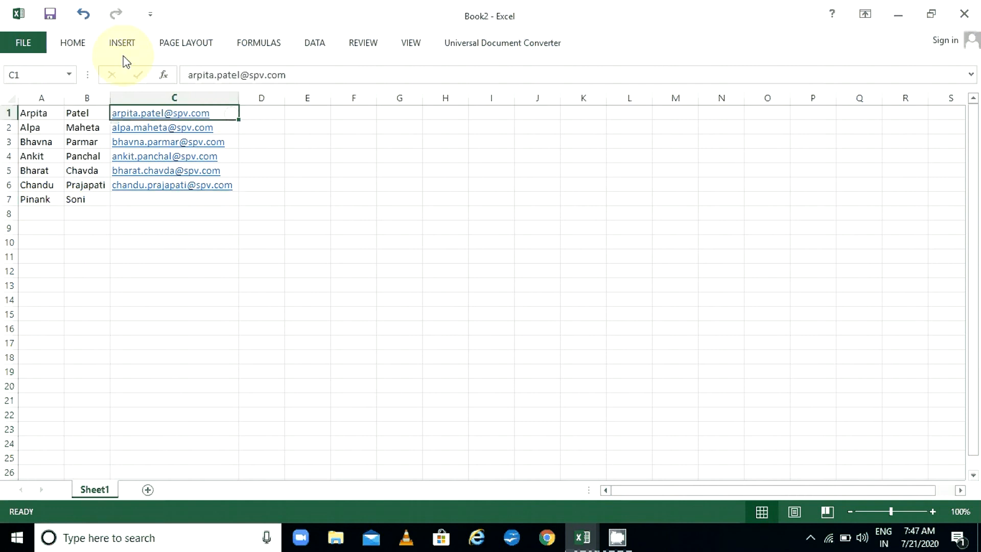
{"action": "left_click", "coordinate": [74, 44]}
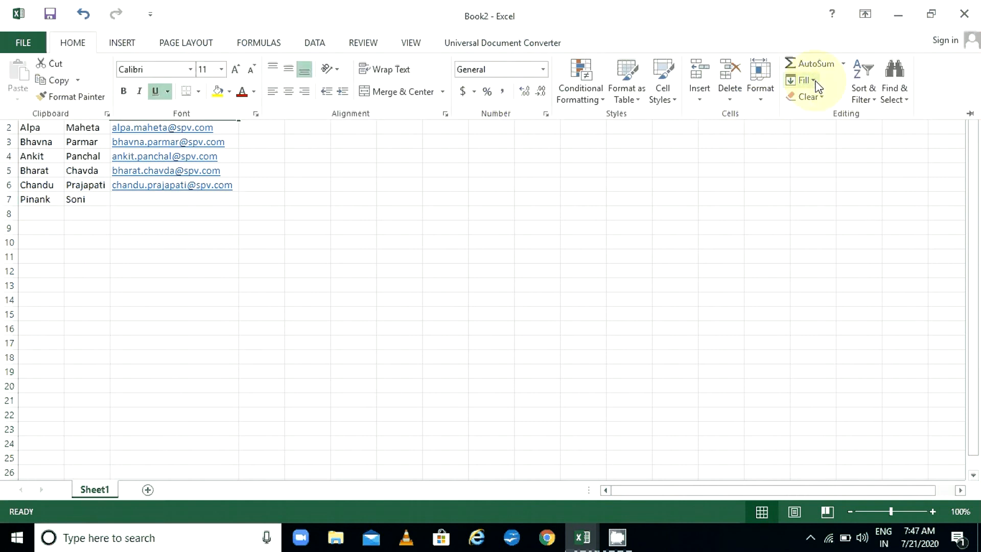
{"action": "left_click", "coordinate": [812, 80]}
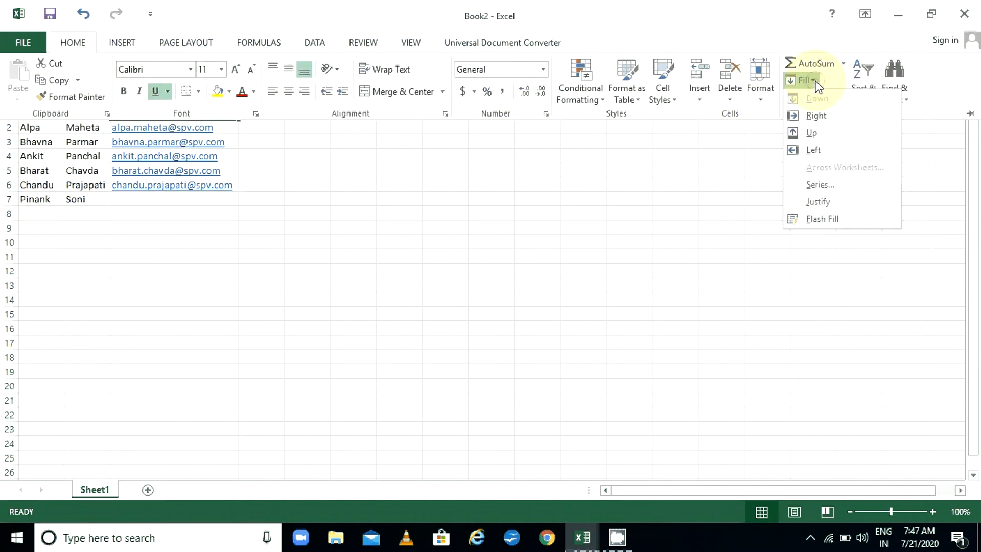
{"action": "left_click", "coordinate": [834, 223]}
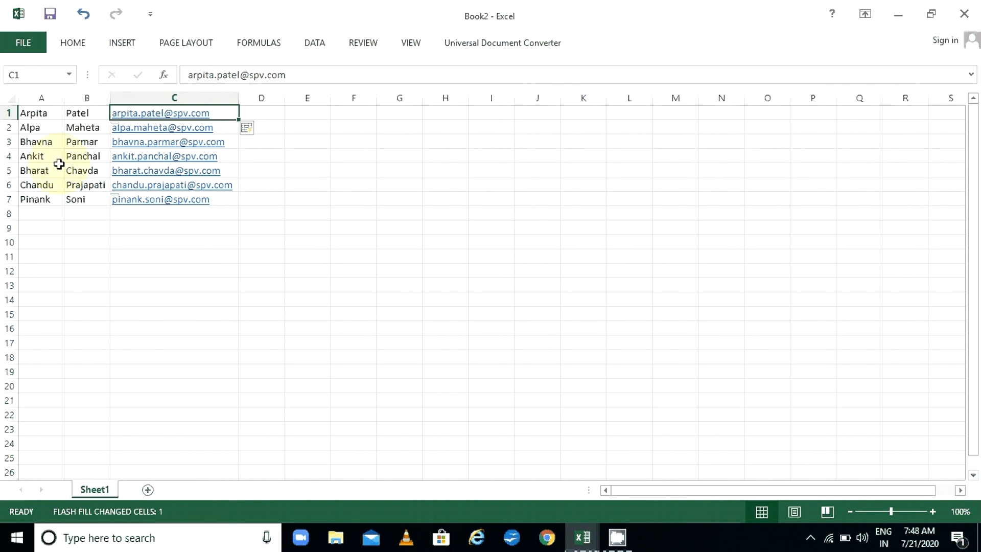
Review the names in columns A and B, then show the hidden notification-area icons
{"action": "left_click_drag", "start_coordinate": [35, 112], "coordinate": [36, 182]}
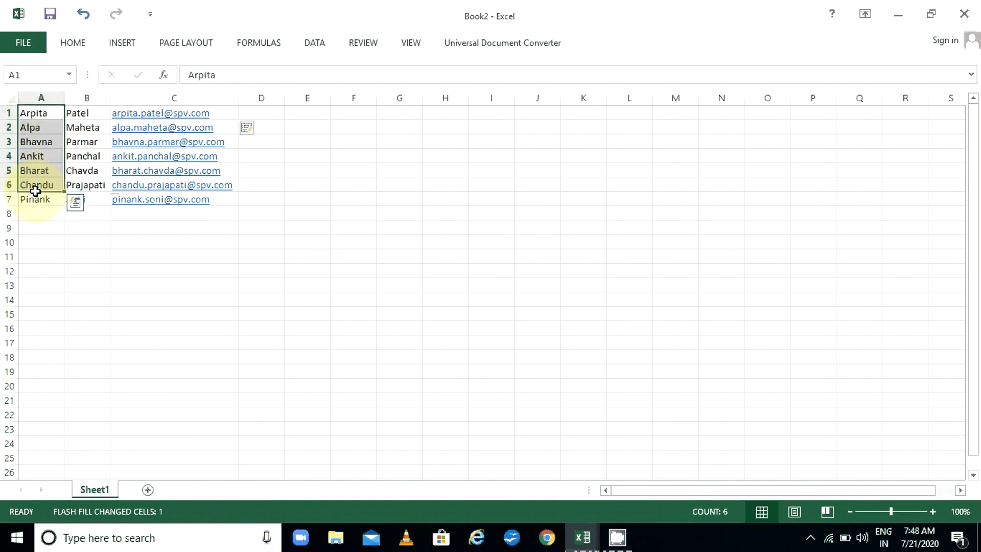
{"action": "left_click_drag", "start_coordinate": [87, 112], "coordinate": [94, 186]}
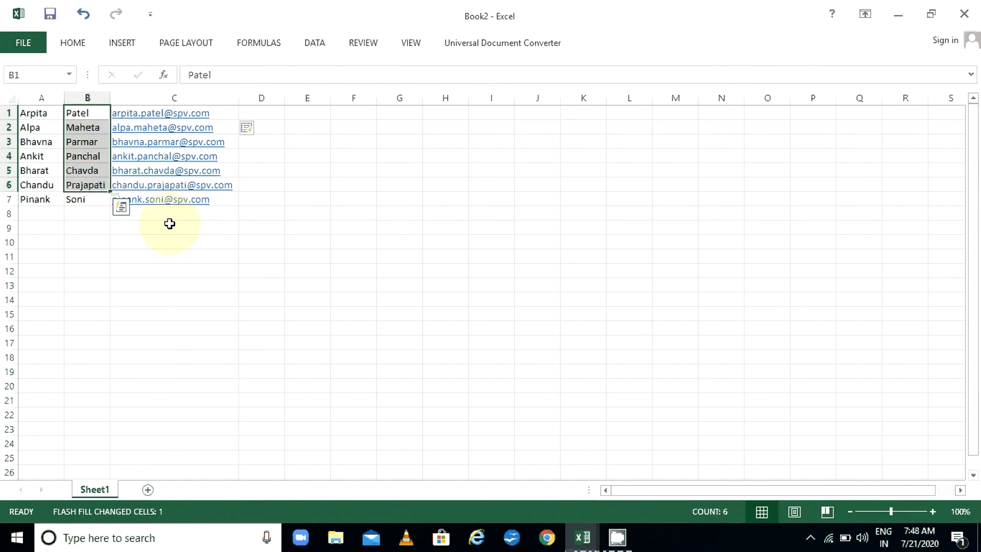
{"action": "left_click", "coordinate": [188, 222]}
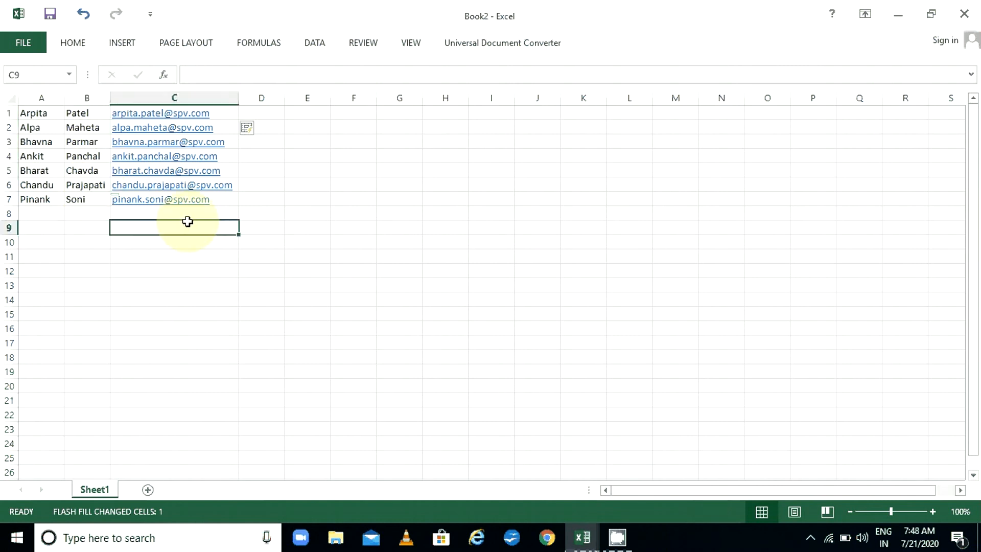
{"action": "left_click", "coordinate": [46, 215]}
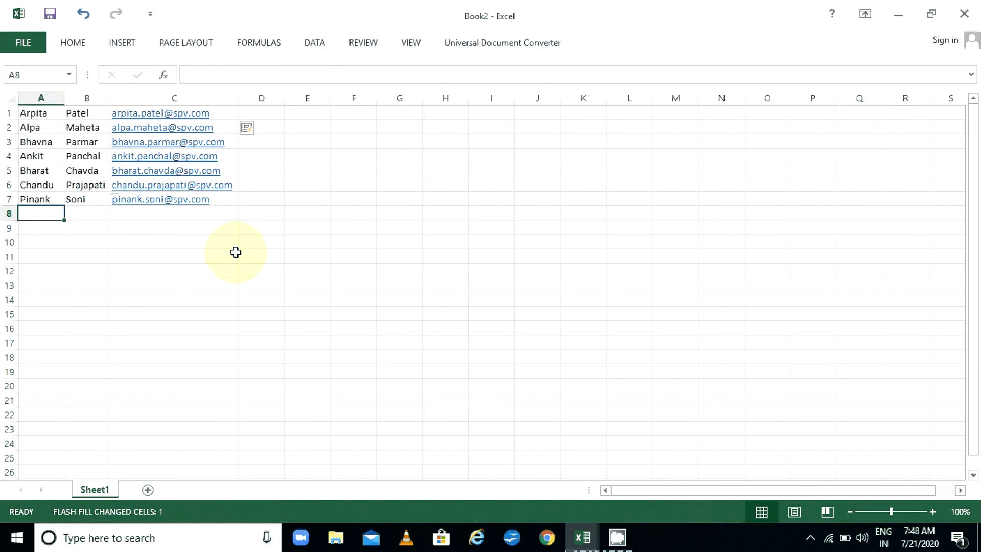
{"action": "left_click", "coordinate": [817, 540]}
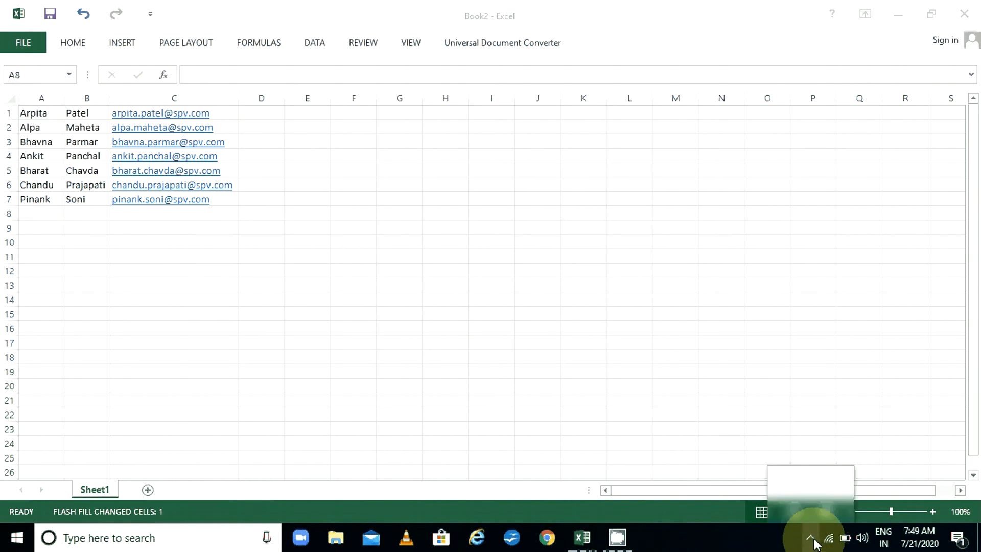